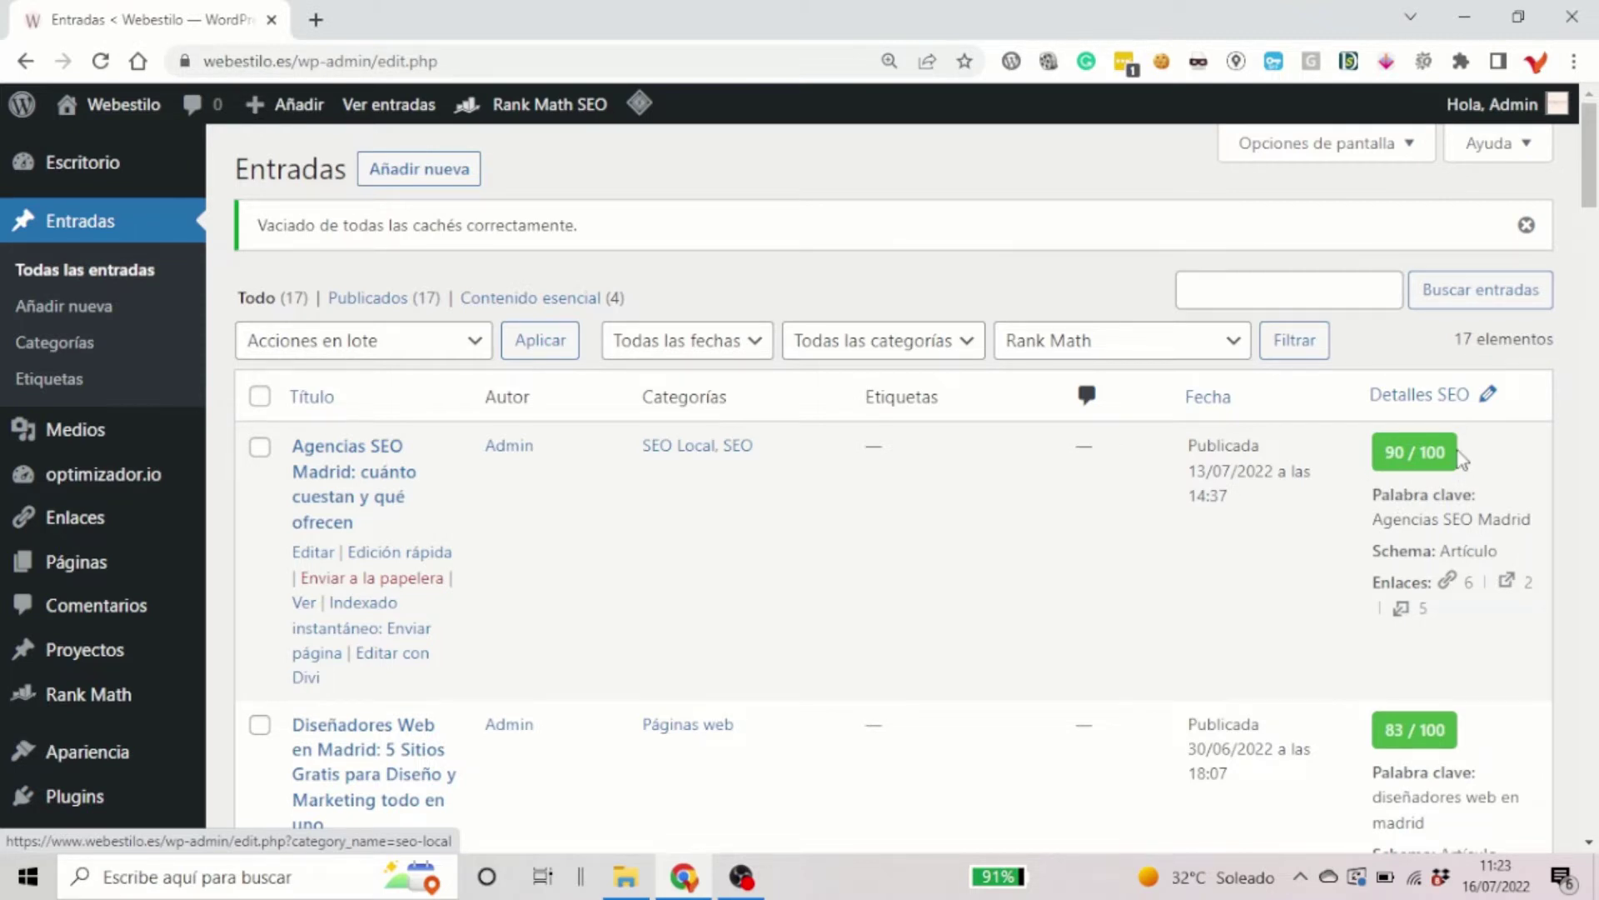
Open the post "Agencias SEO Madrid: cuánto cuestan y qué ofrecen" for editing and review its Rank Math preview and focus keyword.
left_click(325, 556)
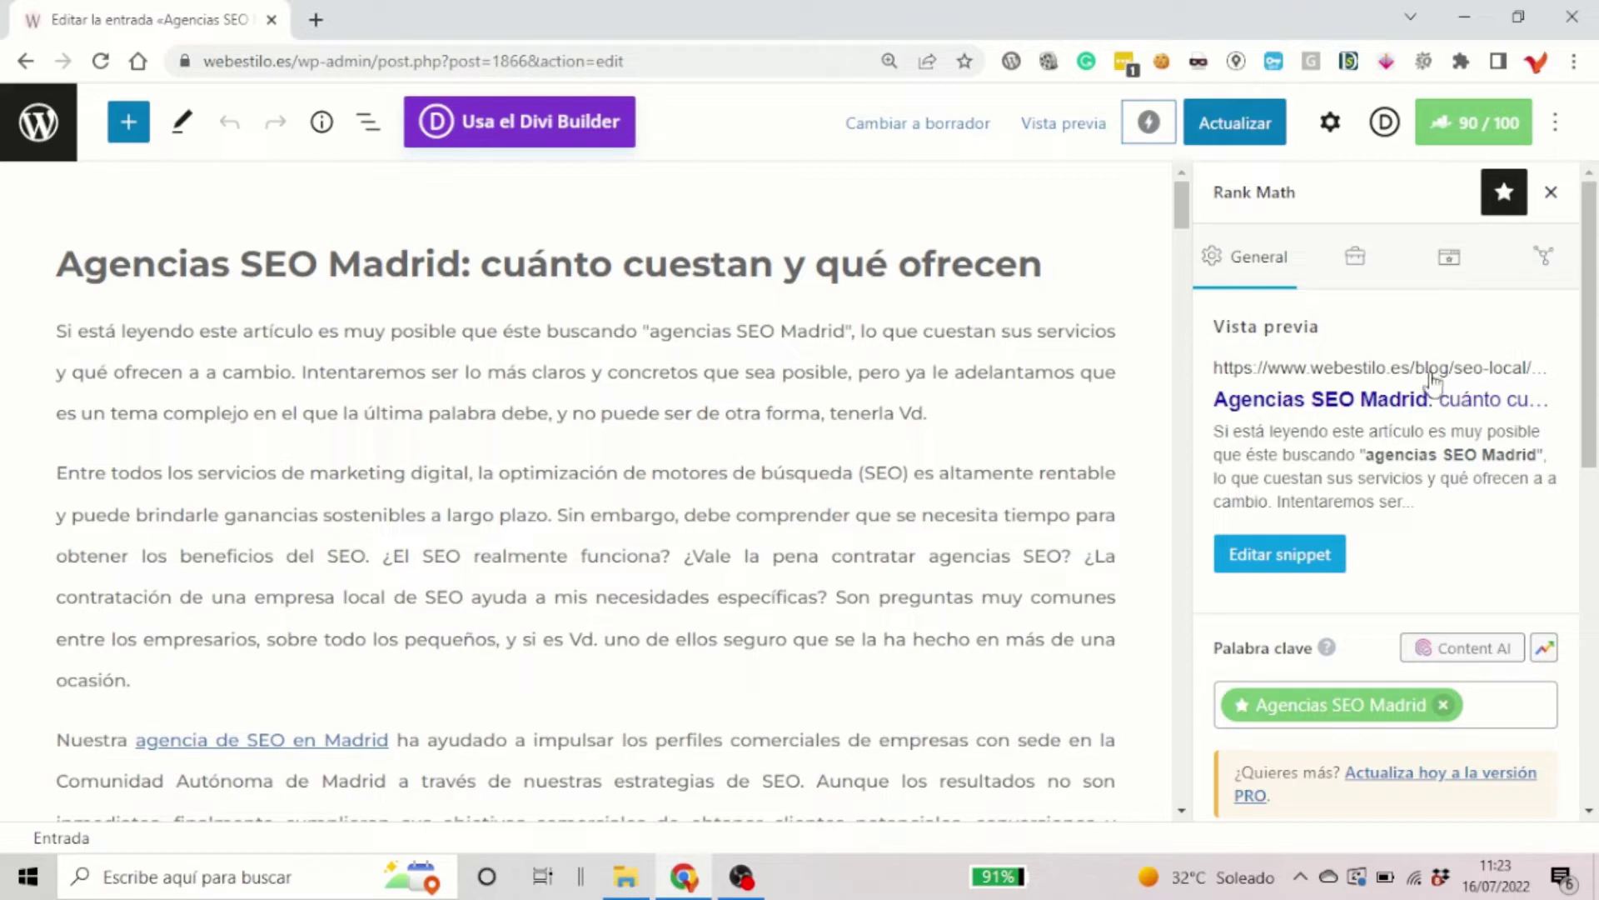
scroll(1439, 390, "down", 1)
scroll(1439, 390, "down", 2)
scroll(1424, 400, "up", 3)
left_click(1507, 705)
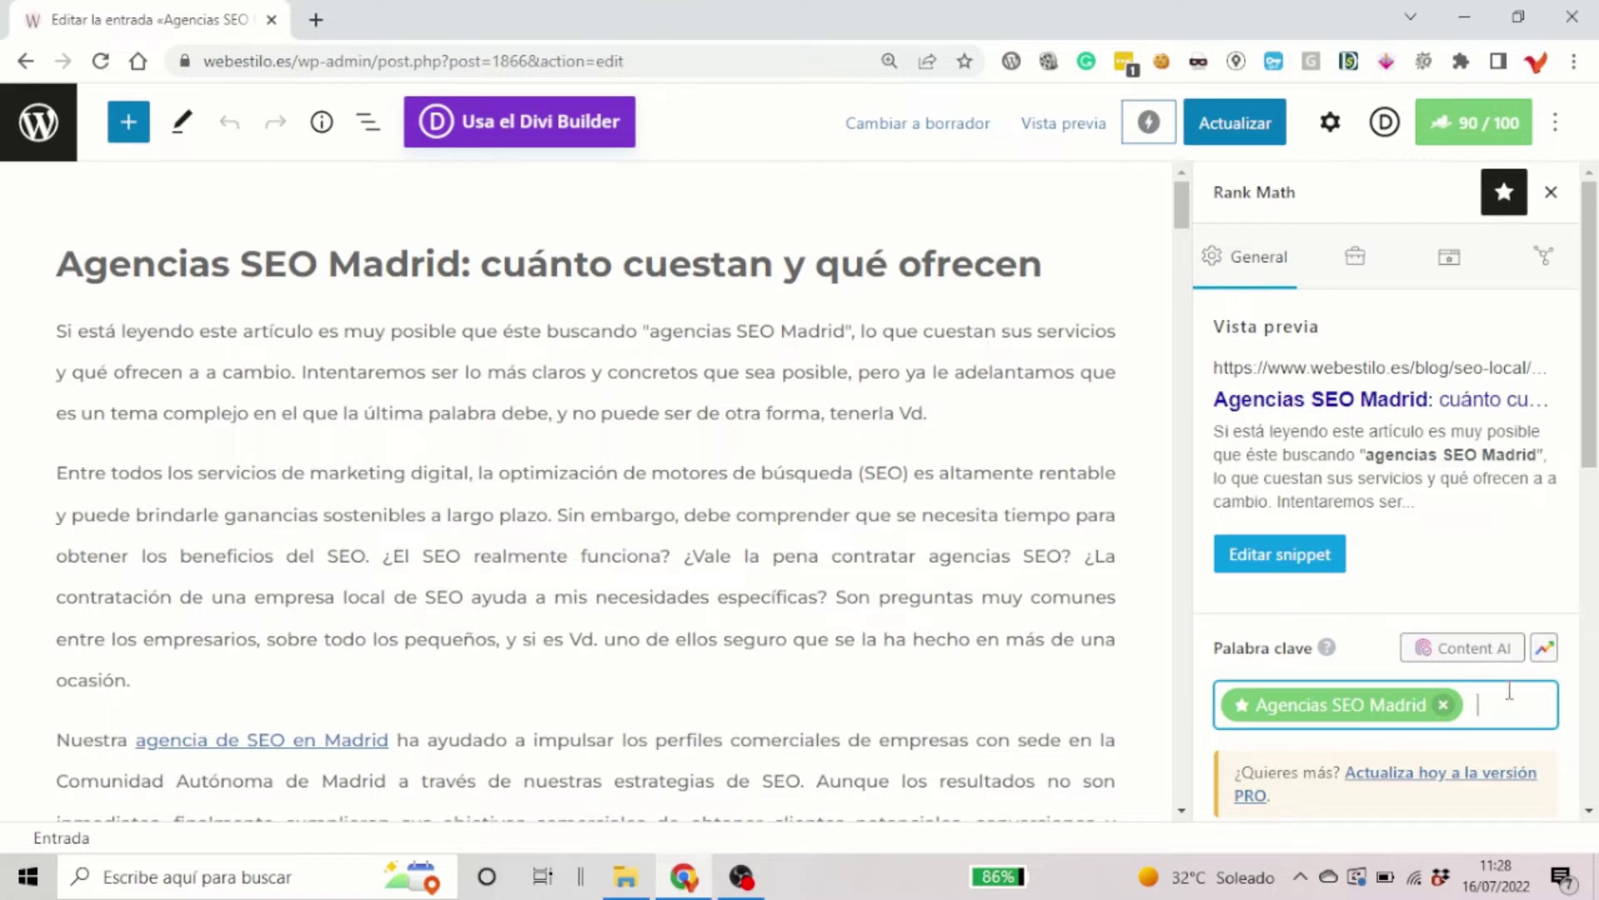
scroll(1509, 691, "down", 1)
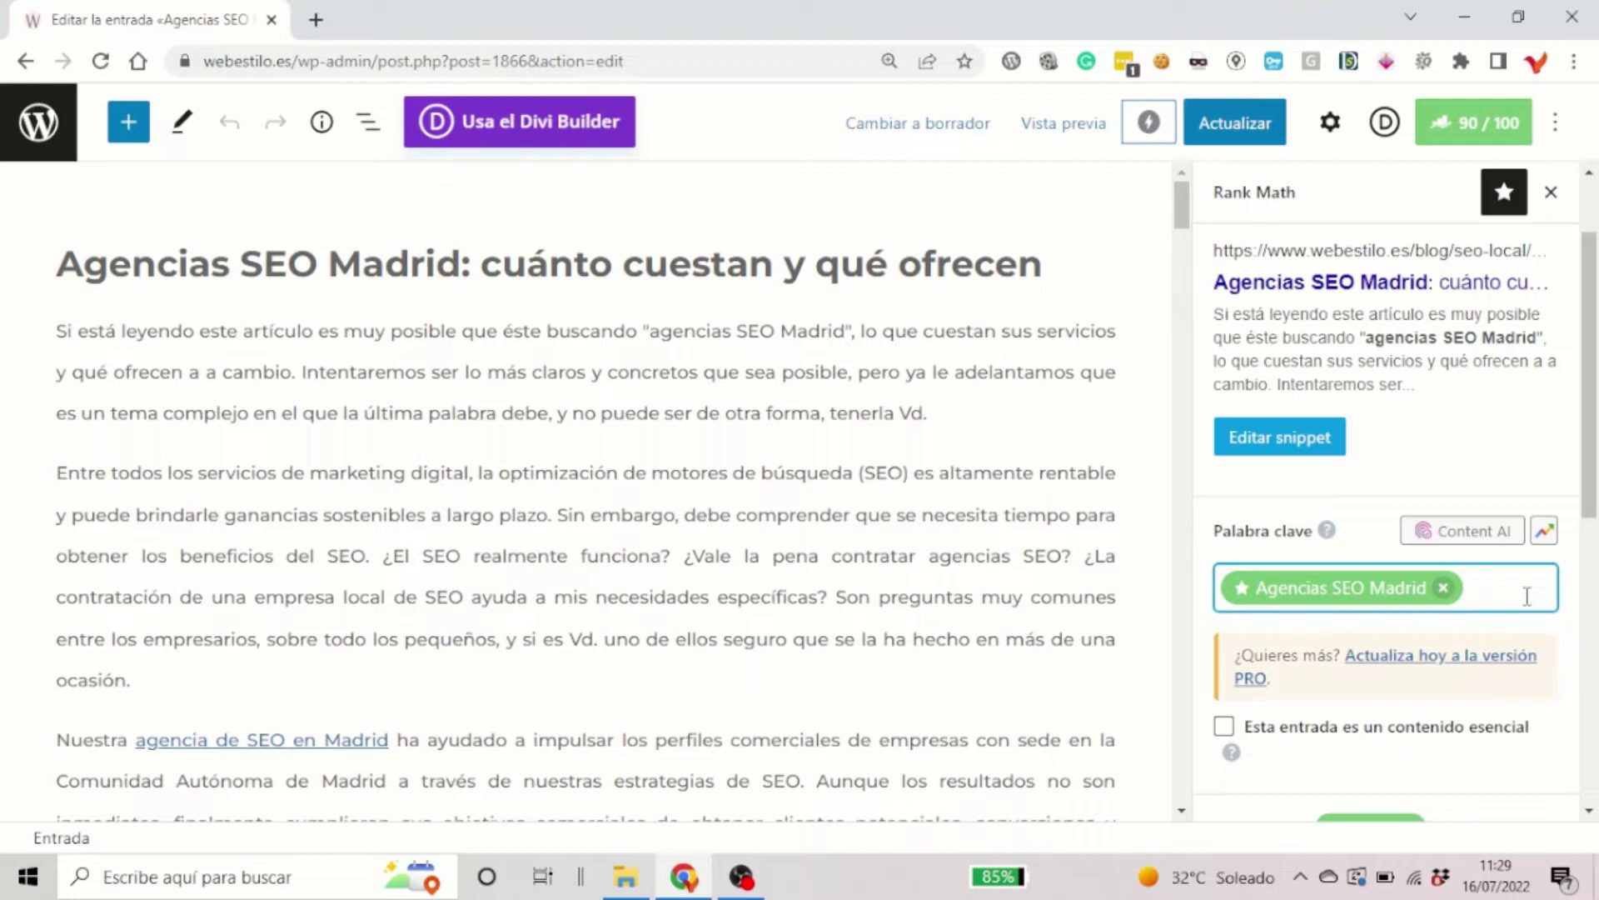
scroll(1527, 596, "down", 2)
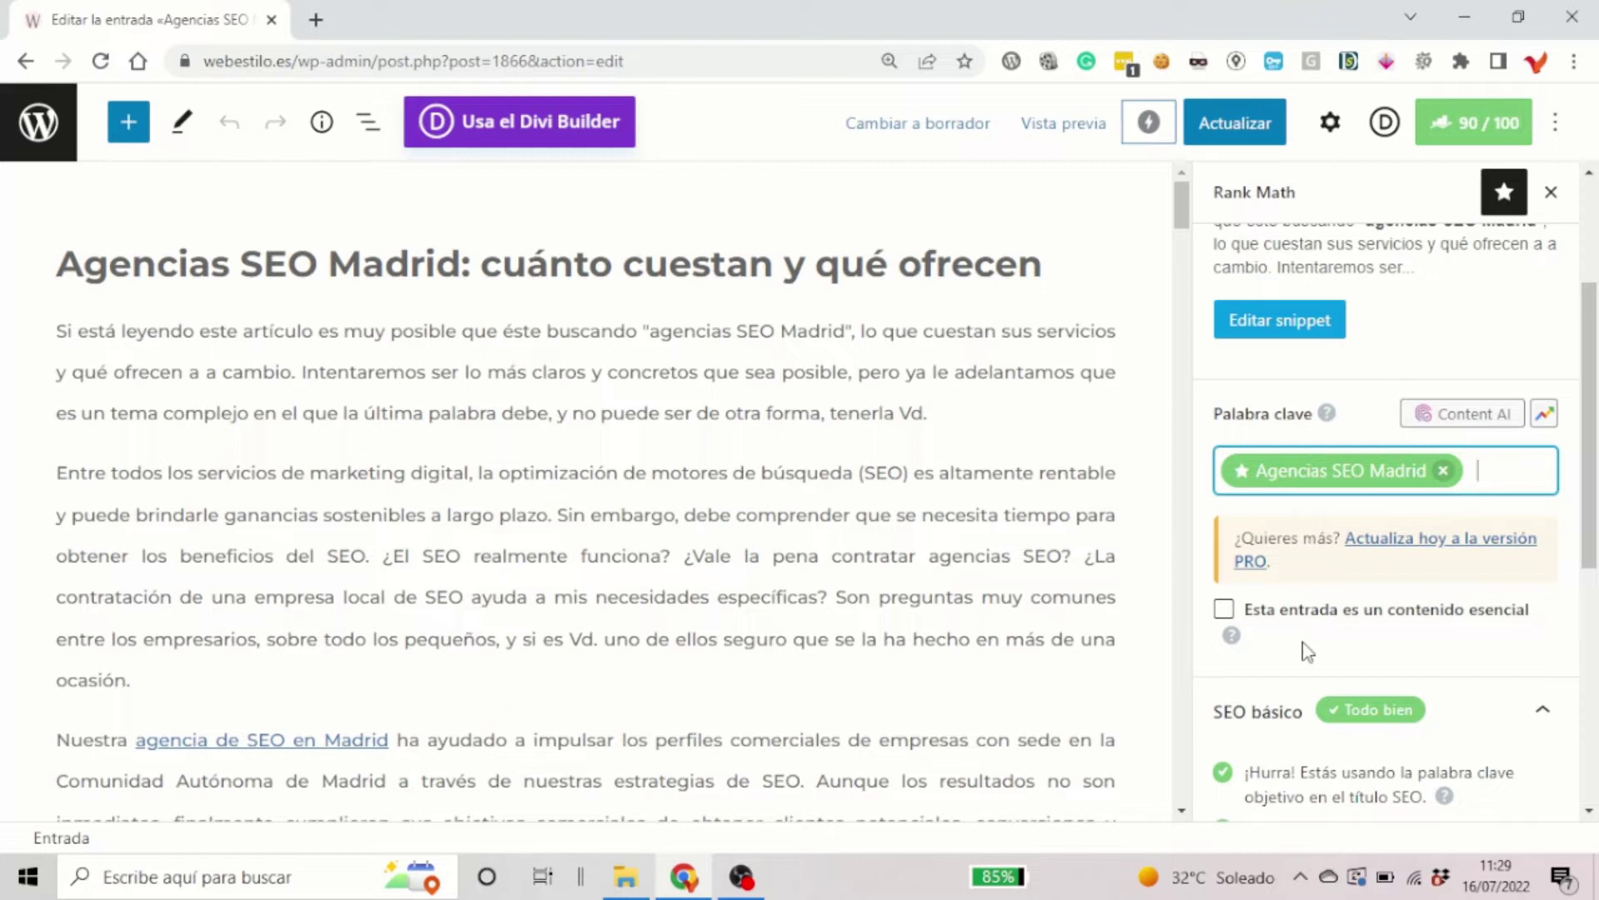
Look through the post's general settings and return to the basic SEO checks in Rank Math.
left_click(1330, 122)
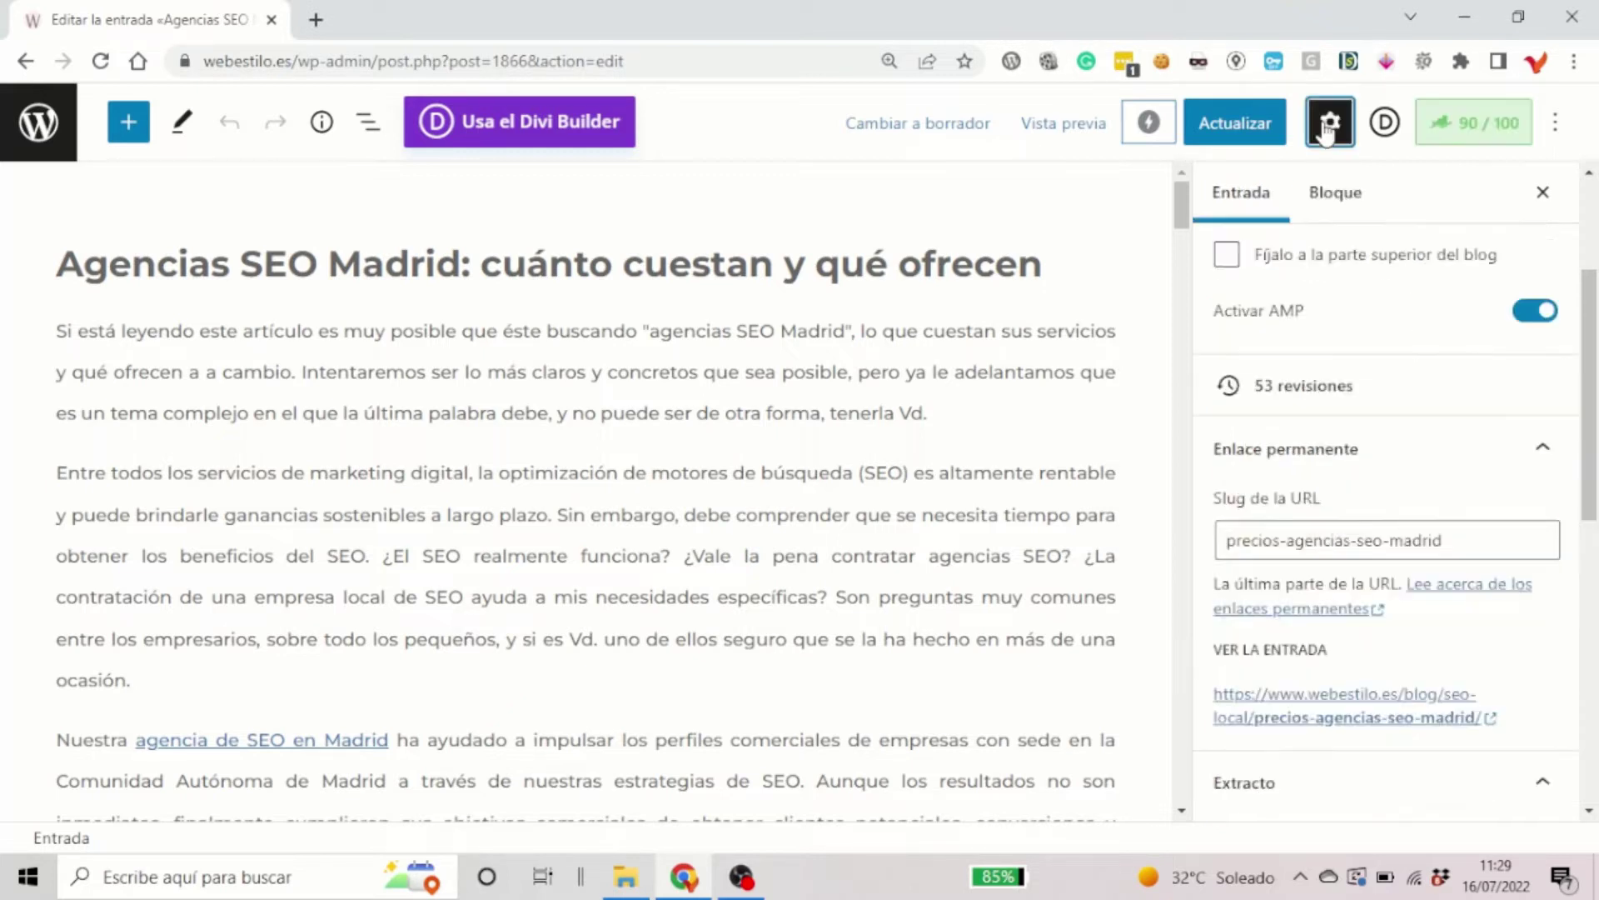
left_click_drag(1591, 308, 1597, 810)
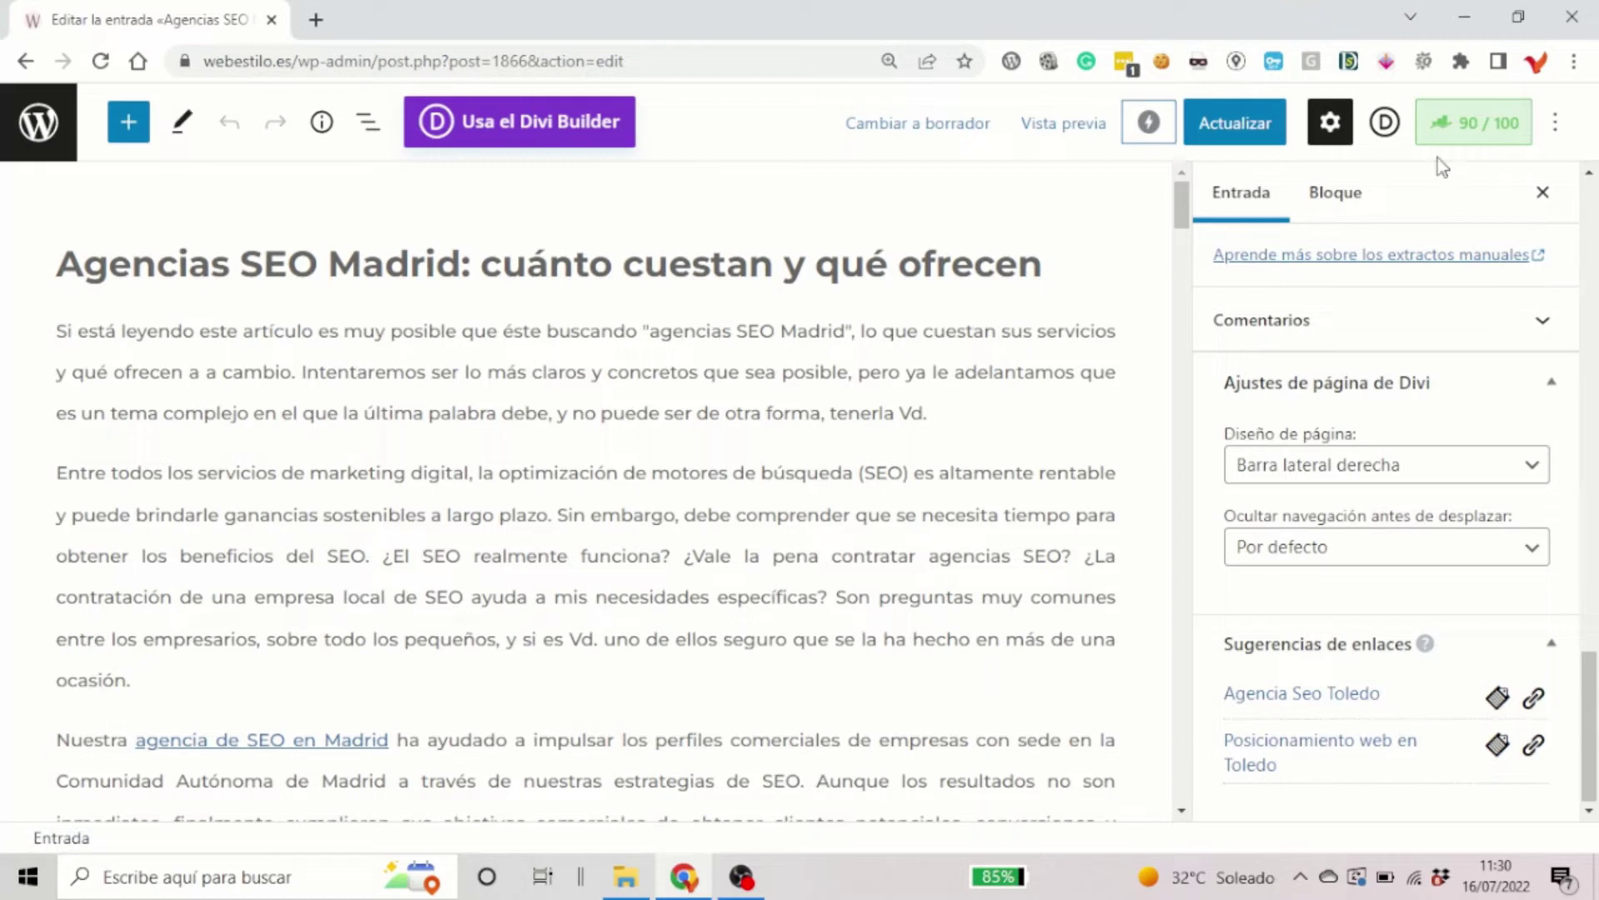
left_click(1454, 127)
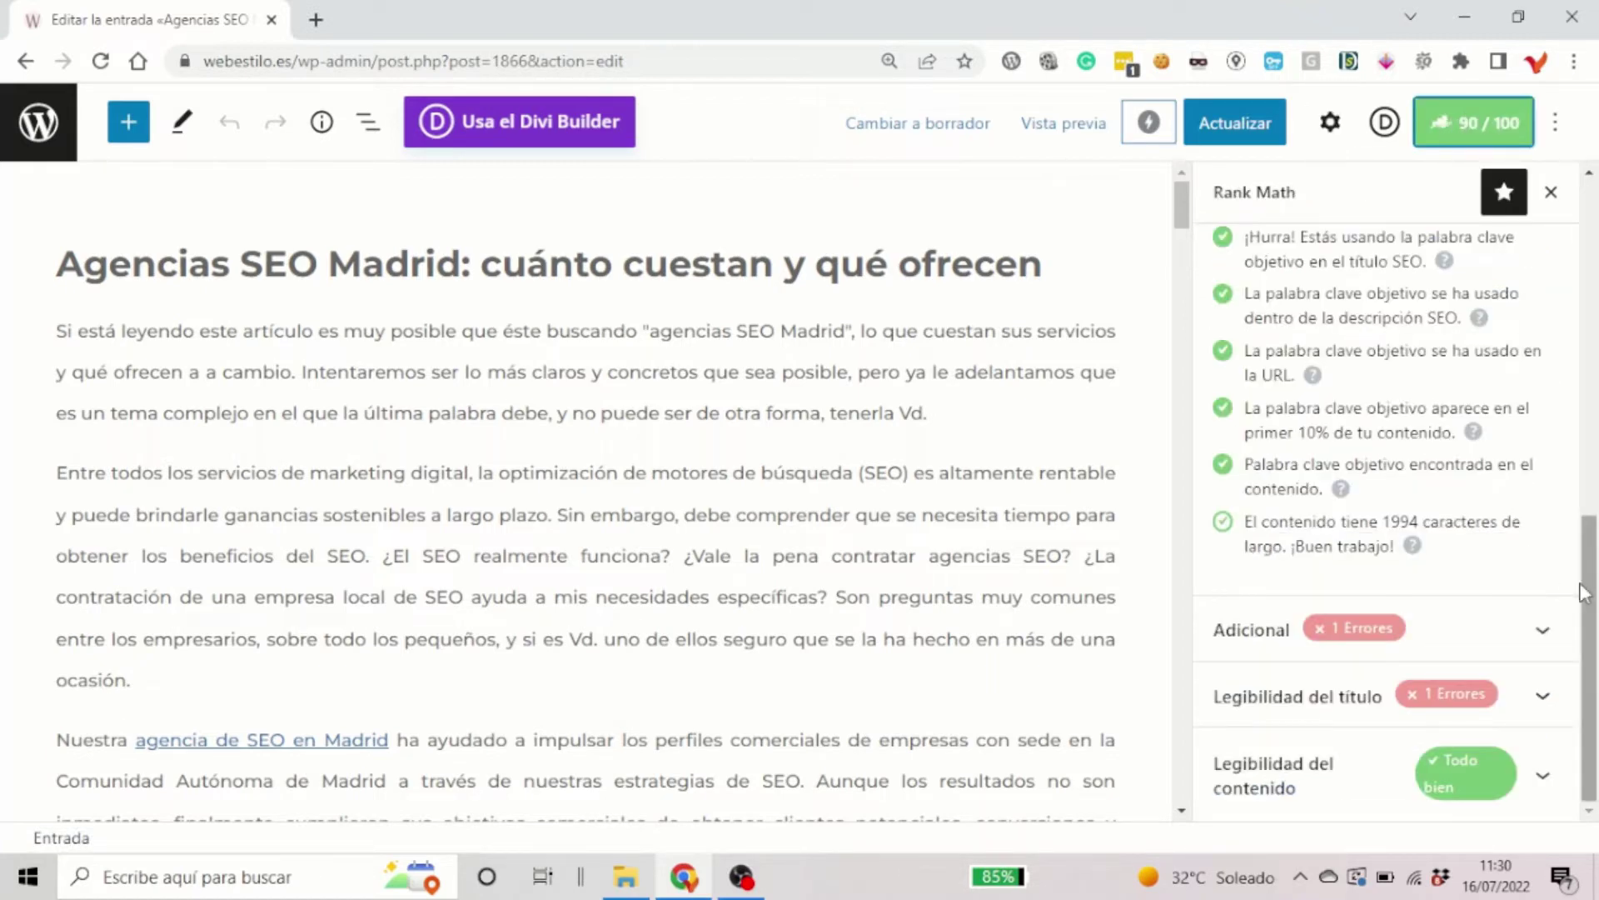
scroll(1585, 593, "up", 10)
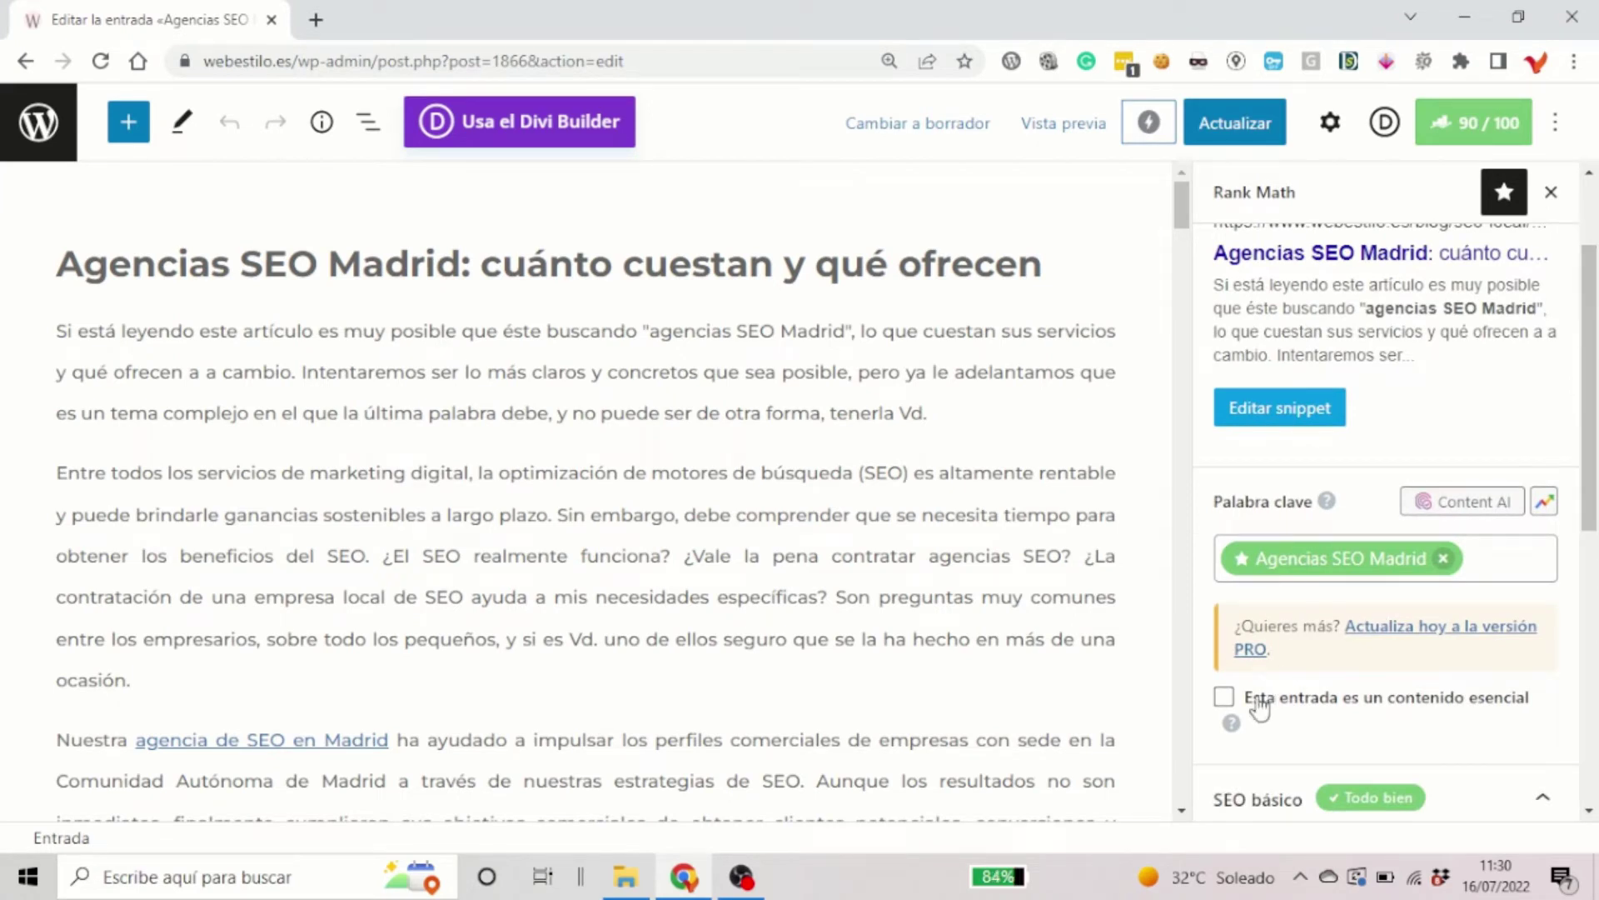
scroll(1259, 707, "down", 1)
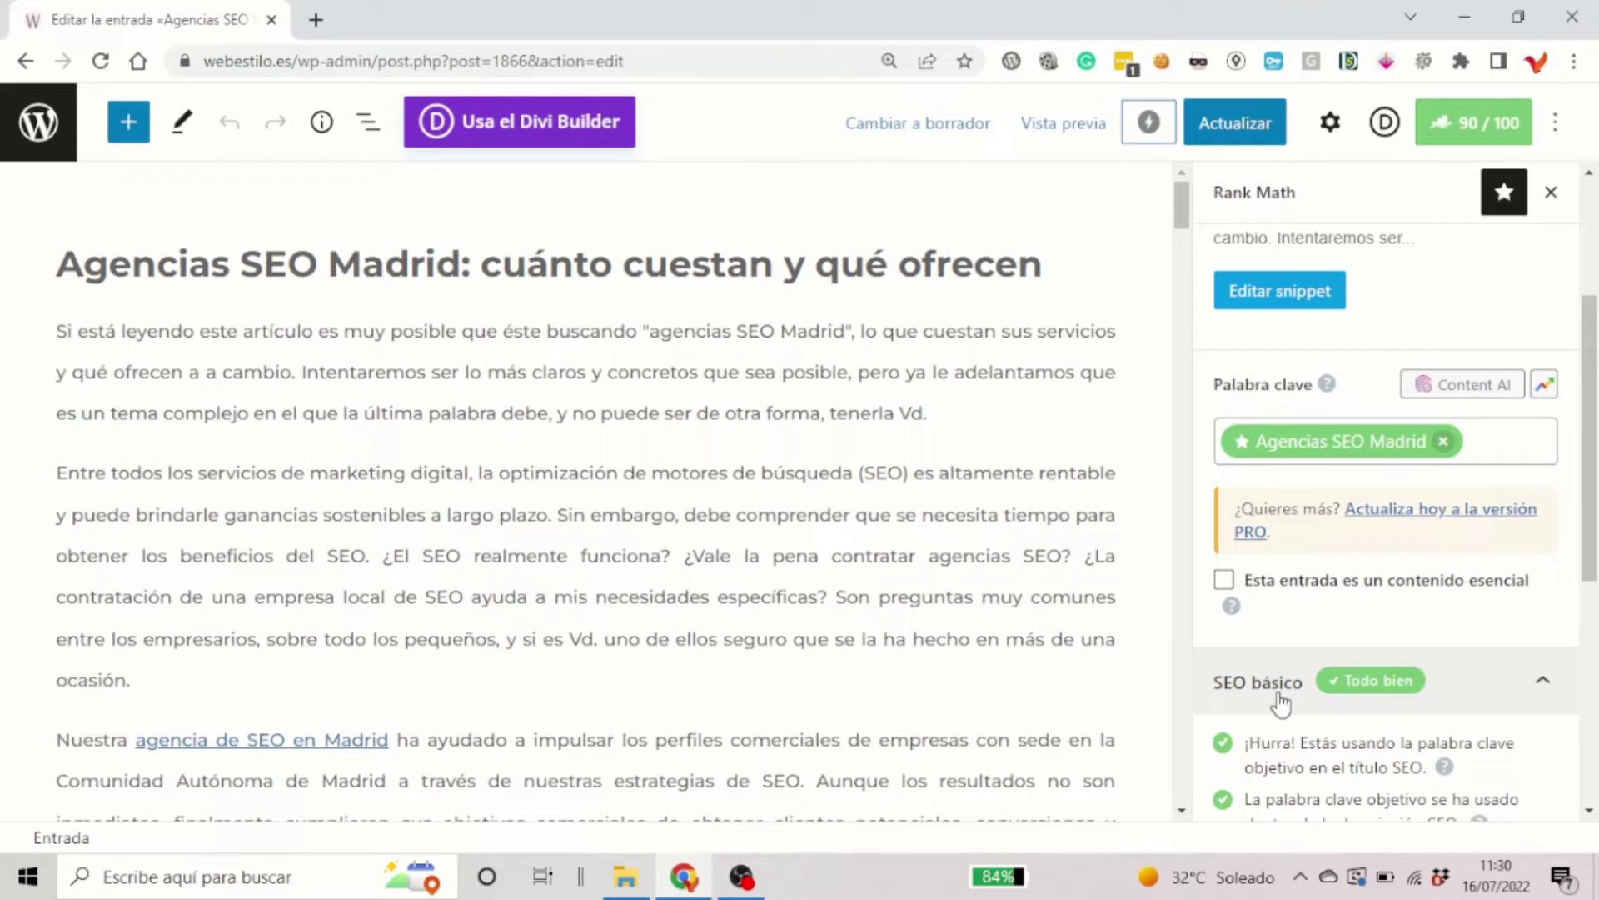
scroll(1280, 702, "down", 1)
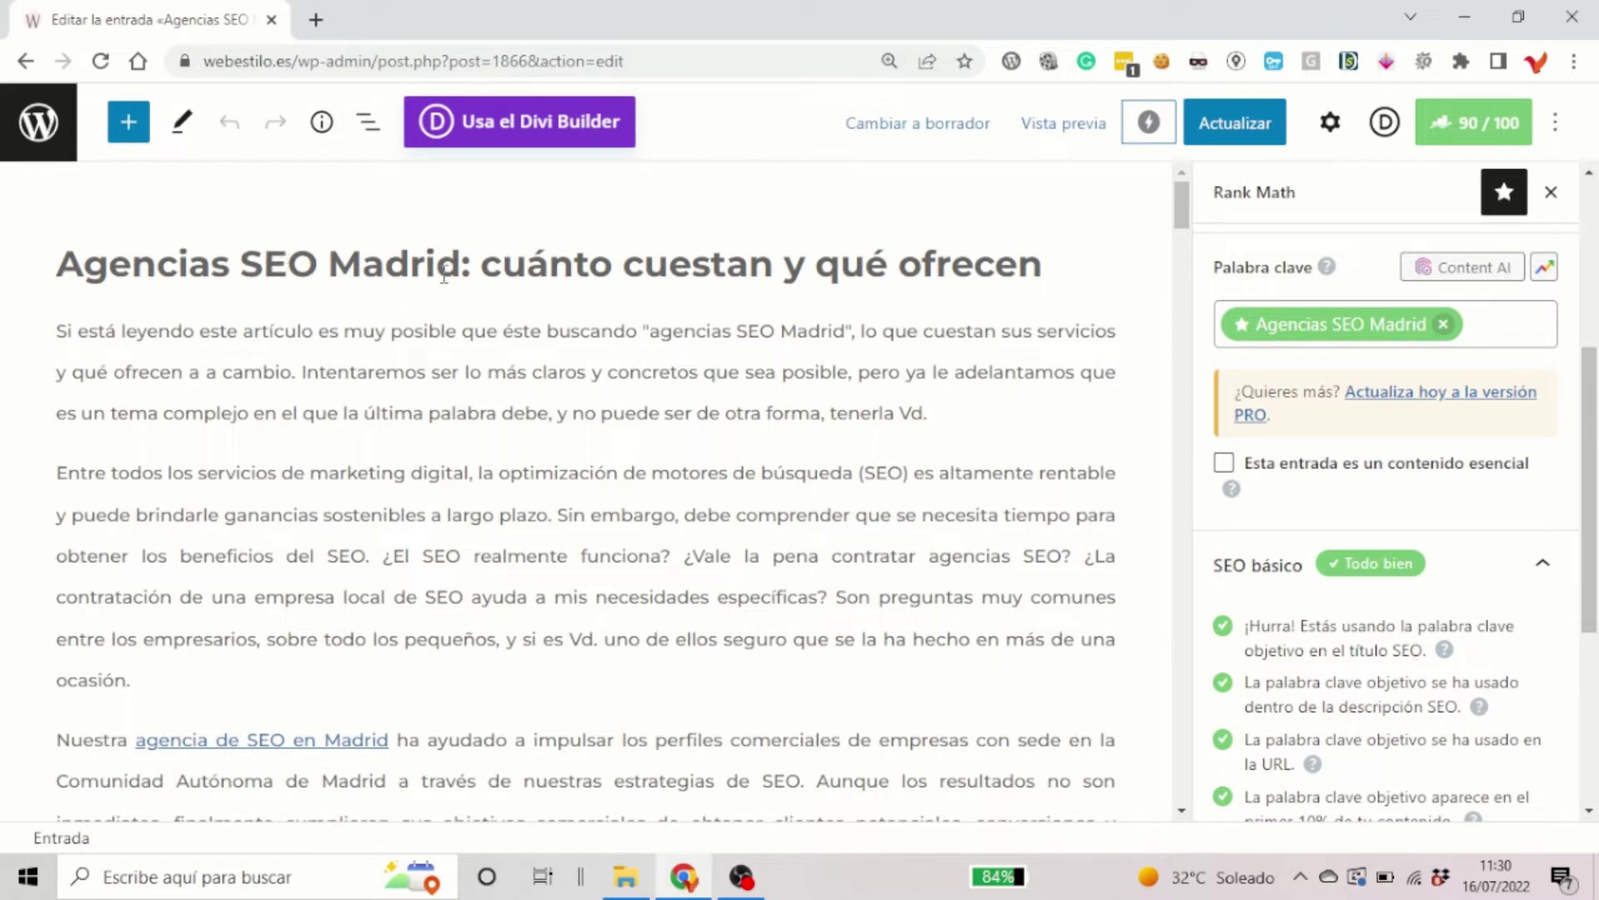
Highlight the focus keyword "Agencias SEO Madrid" at the start of the post title to check its placement.
left_click_drag(471, 263, 69, 265)
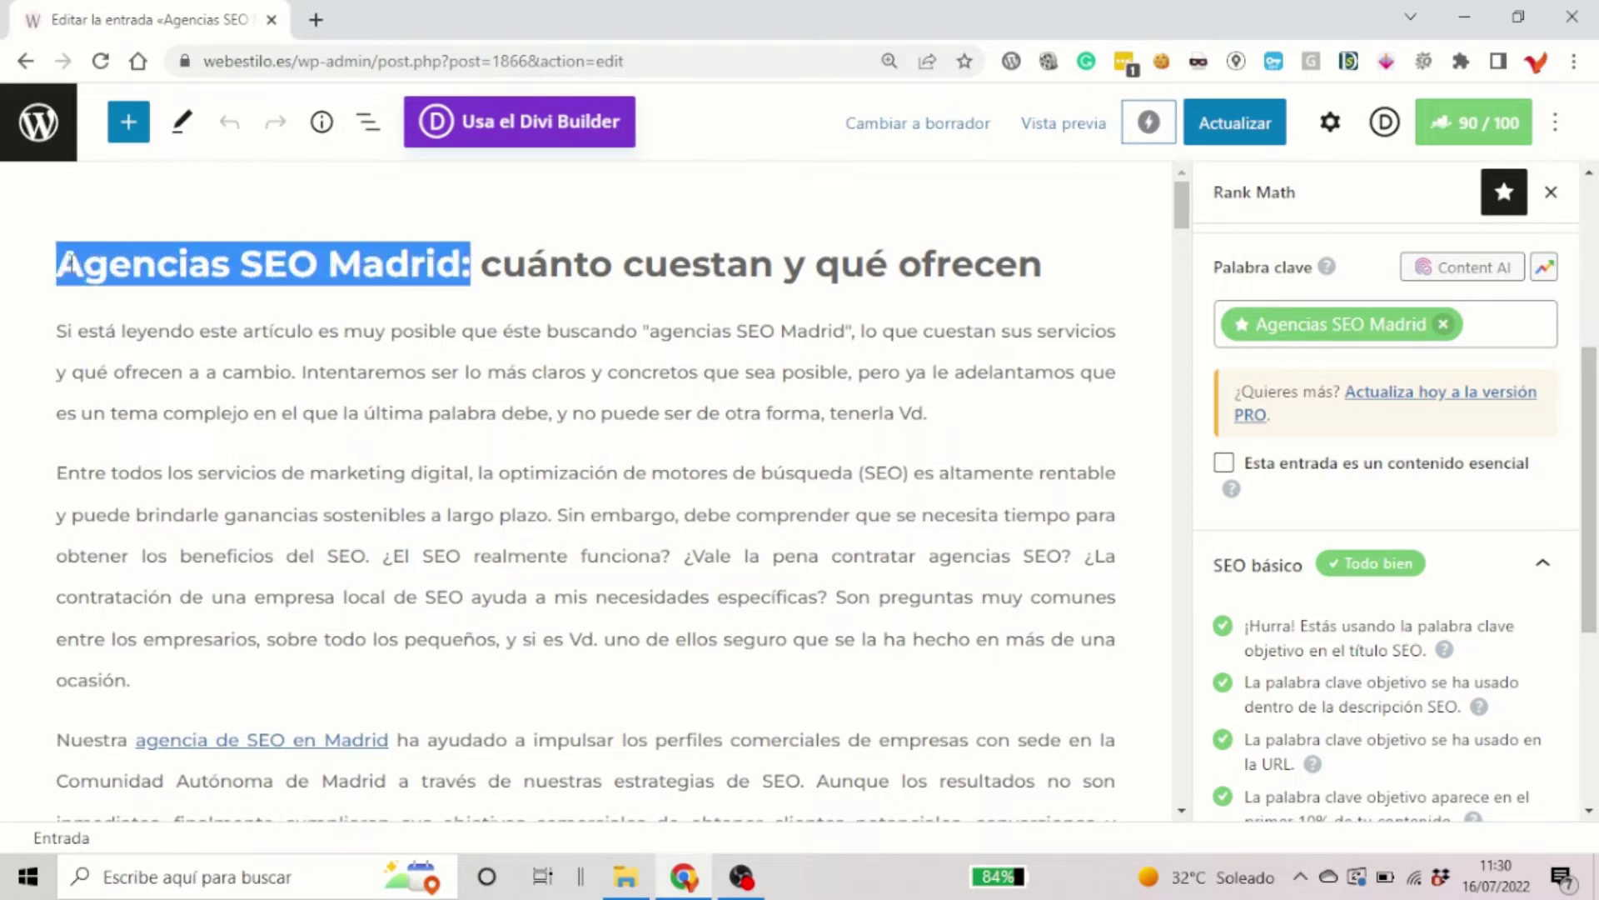
left_click(522, 281)
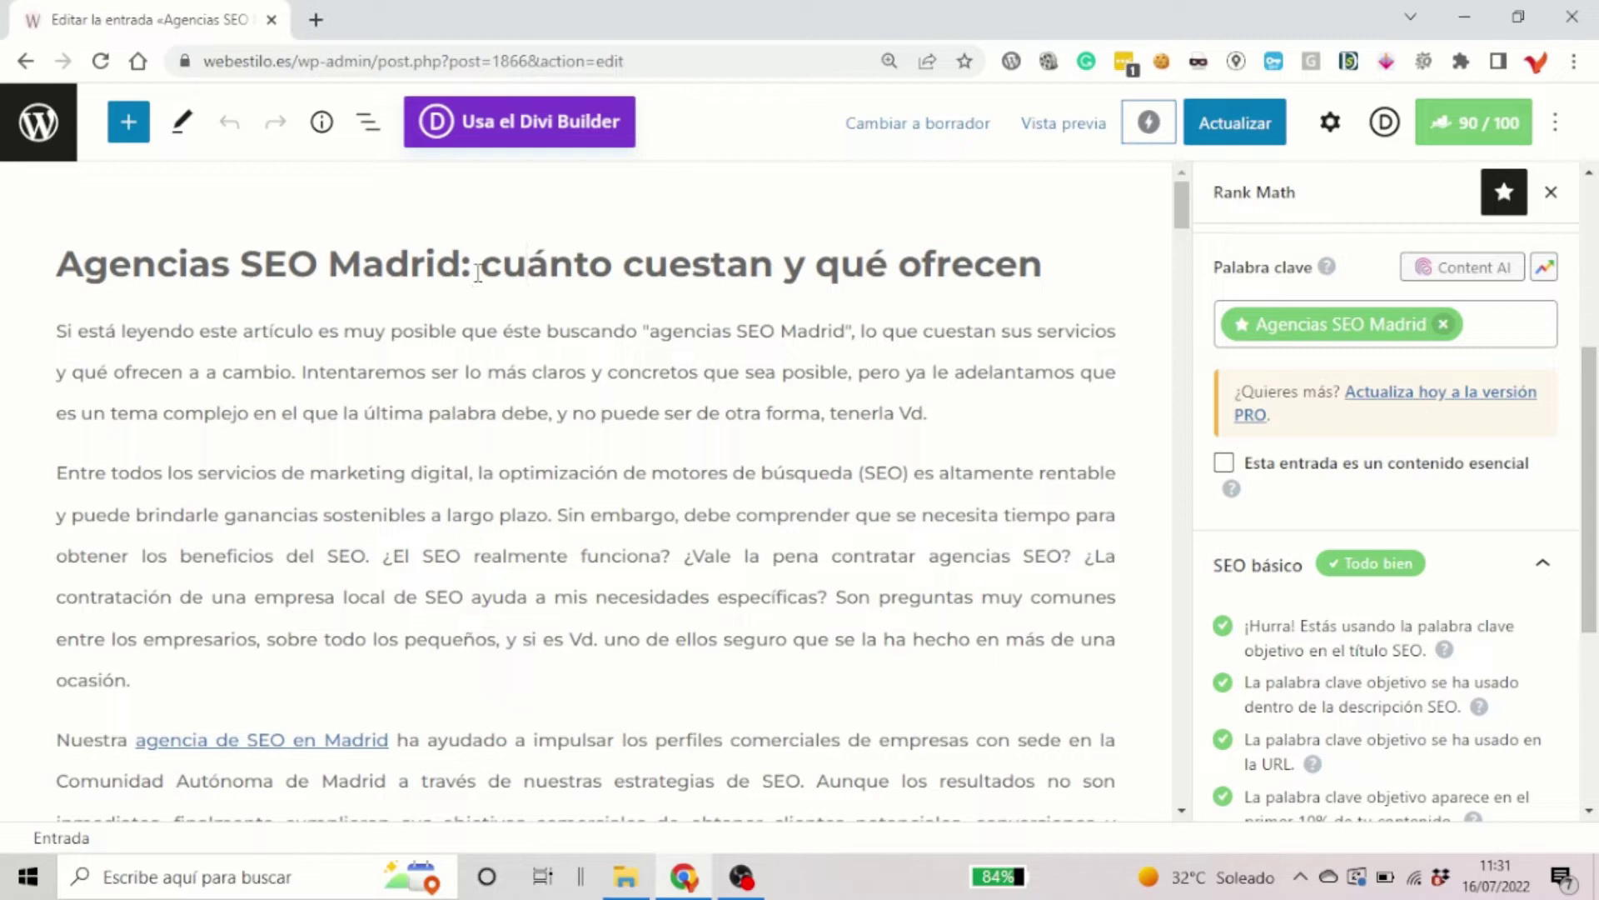
left_click_drag(471, 263, 57, 263)
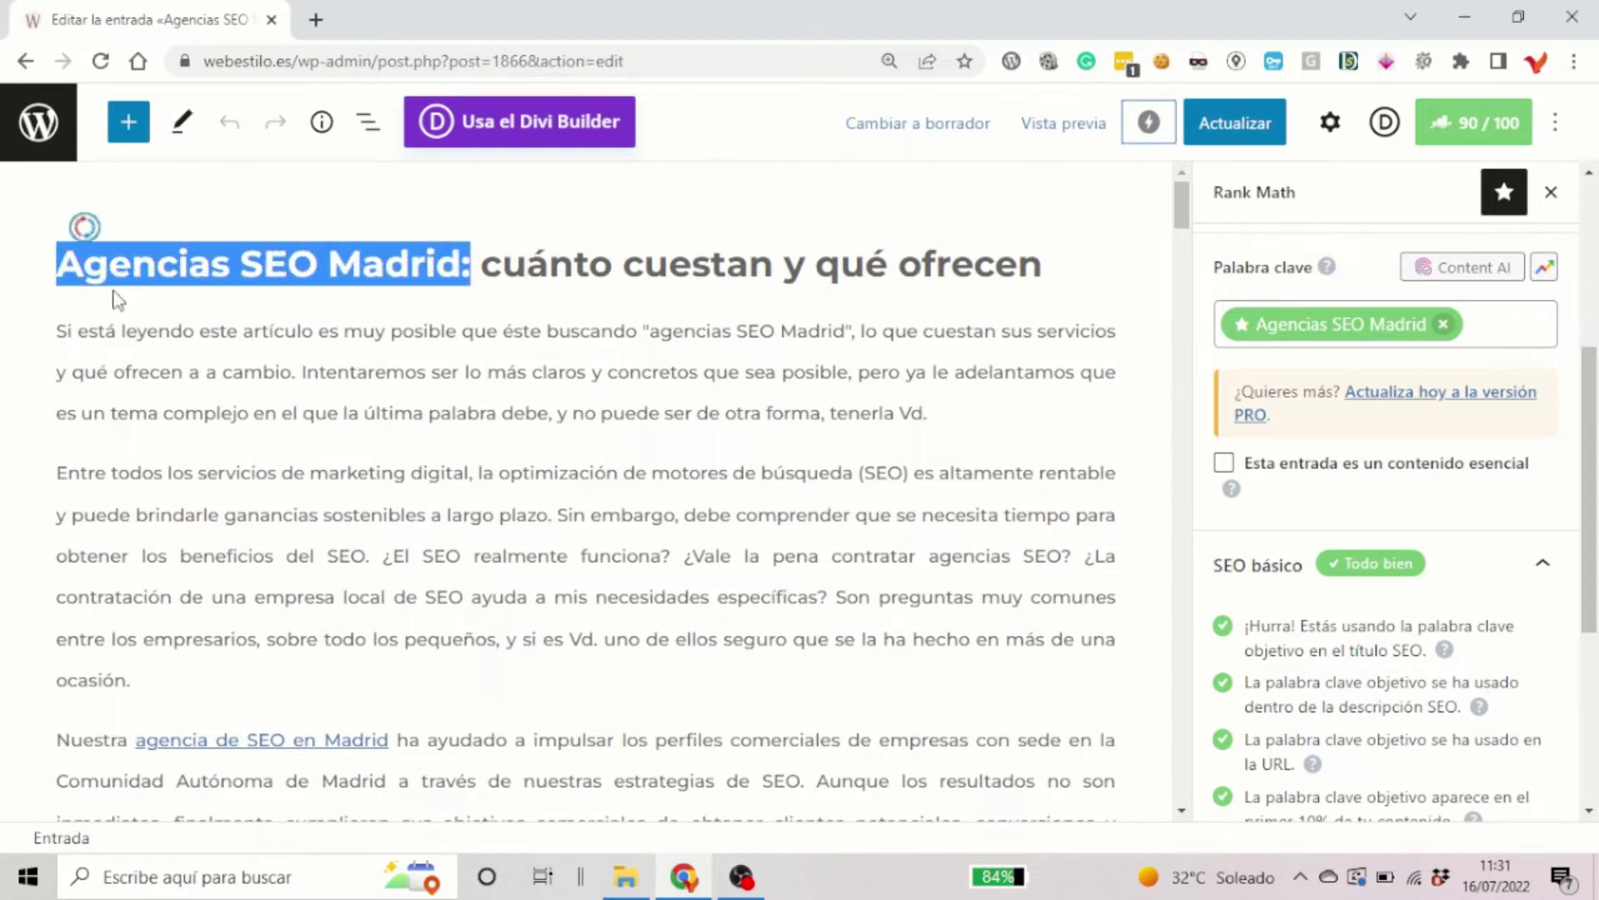
left_click(473, 265)
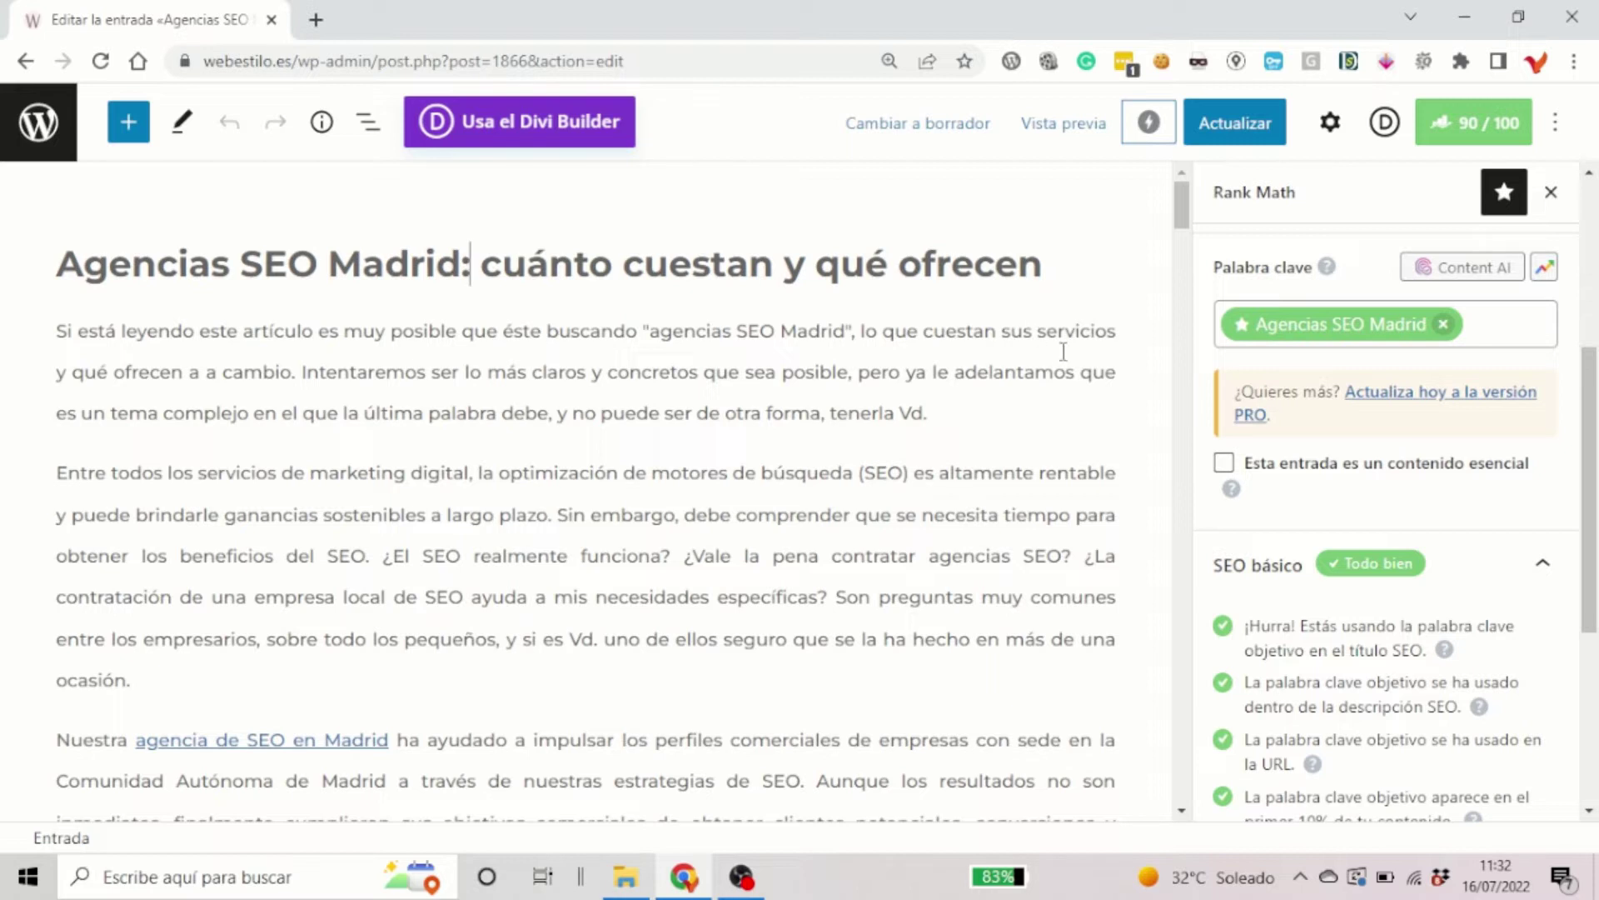
Open the Rank Math snippet editor and examine the variables that make up the SEO title.
scroll(1500, 440, "up", 1)
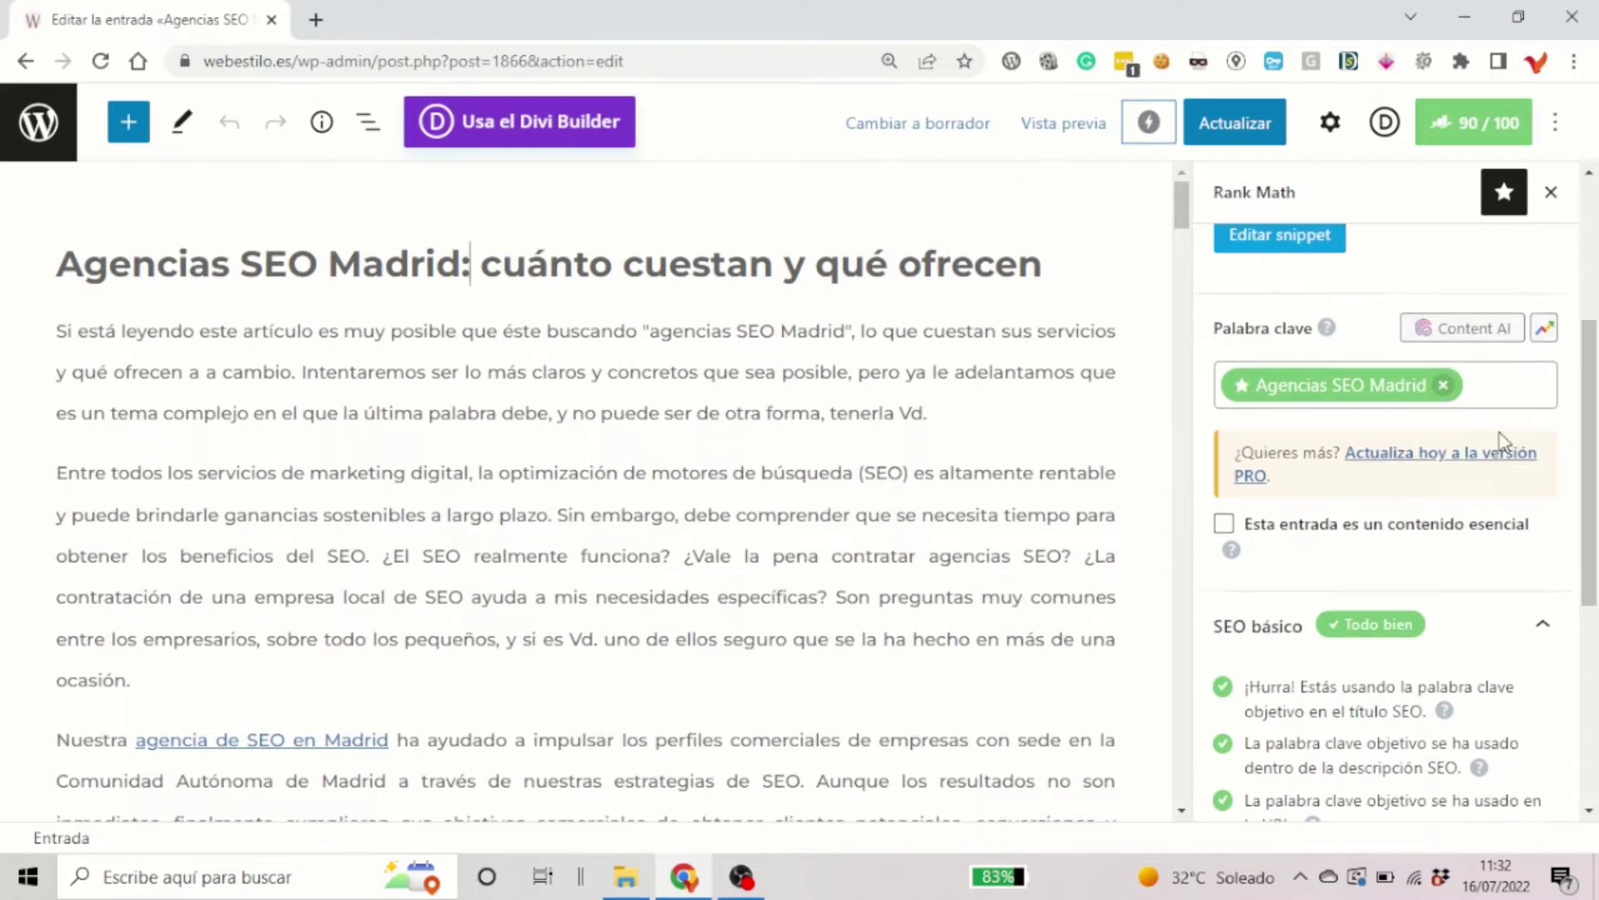
scroll(1549, 441, "up", 4)
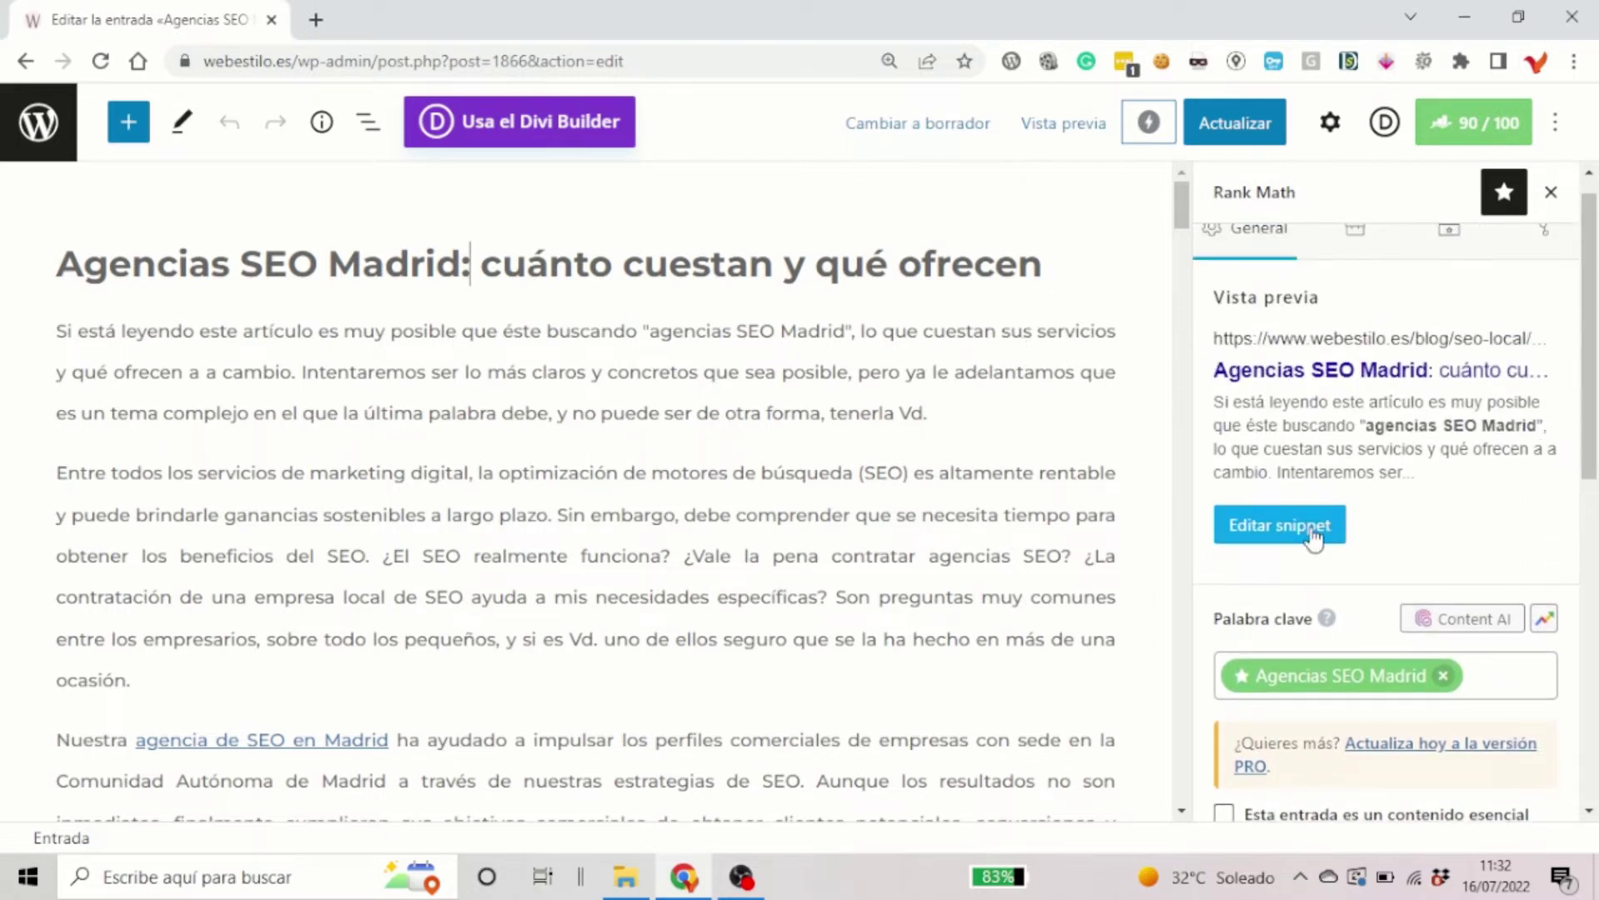
left_click(1310, 531)
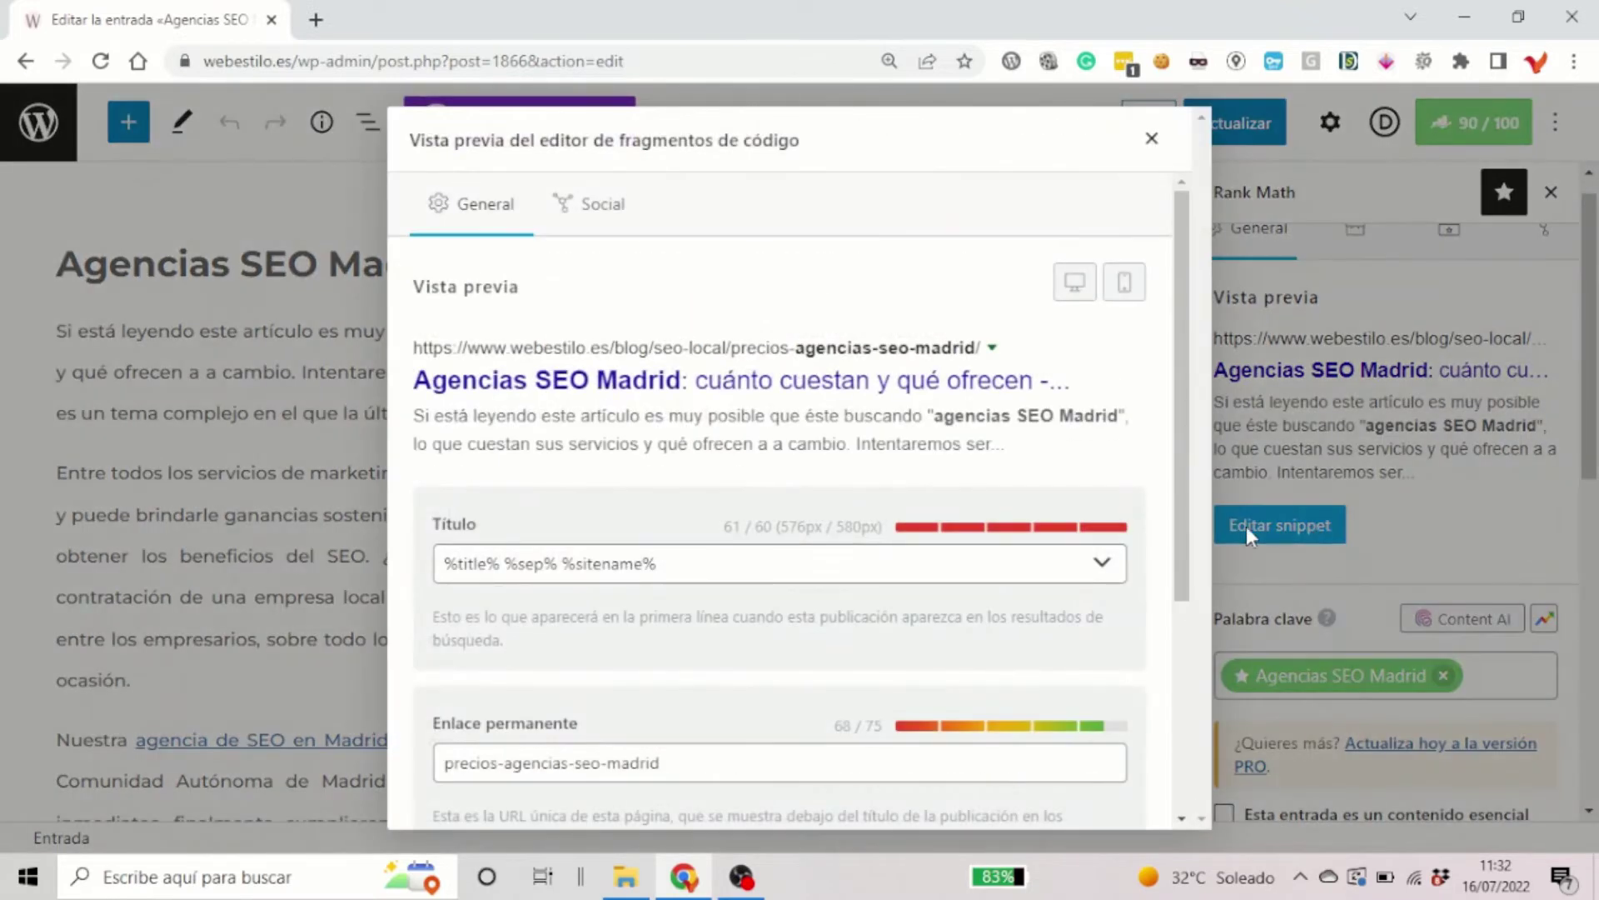
left_click(858, 561)
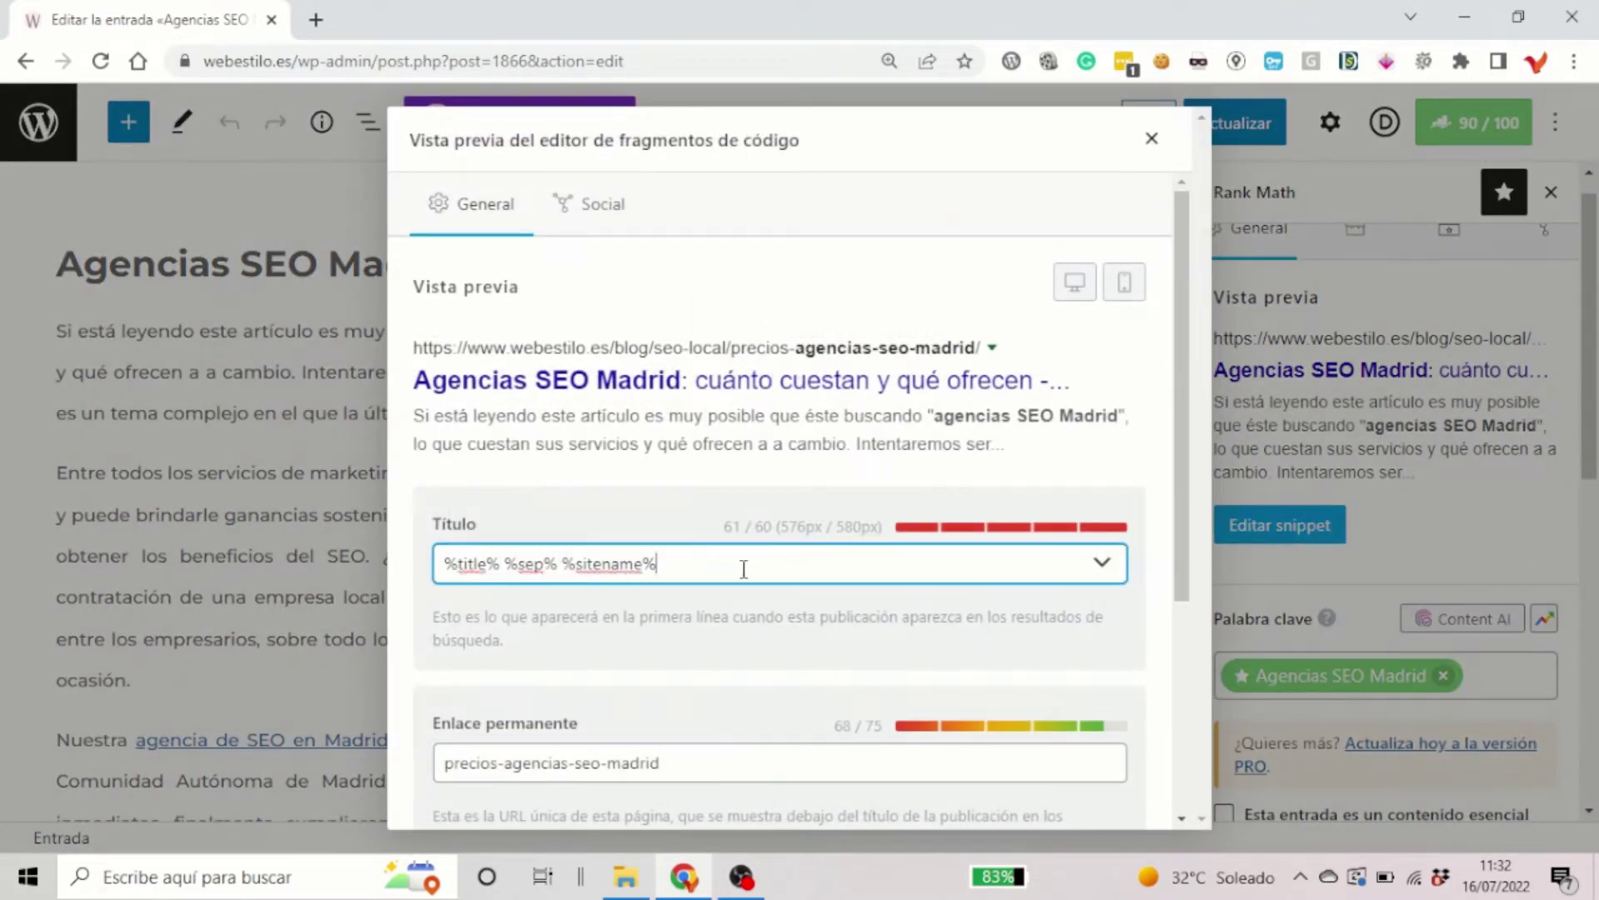
left_click_drag(742, 564, 442, 569)
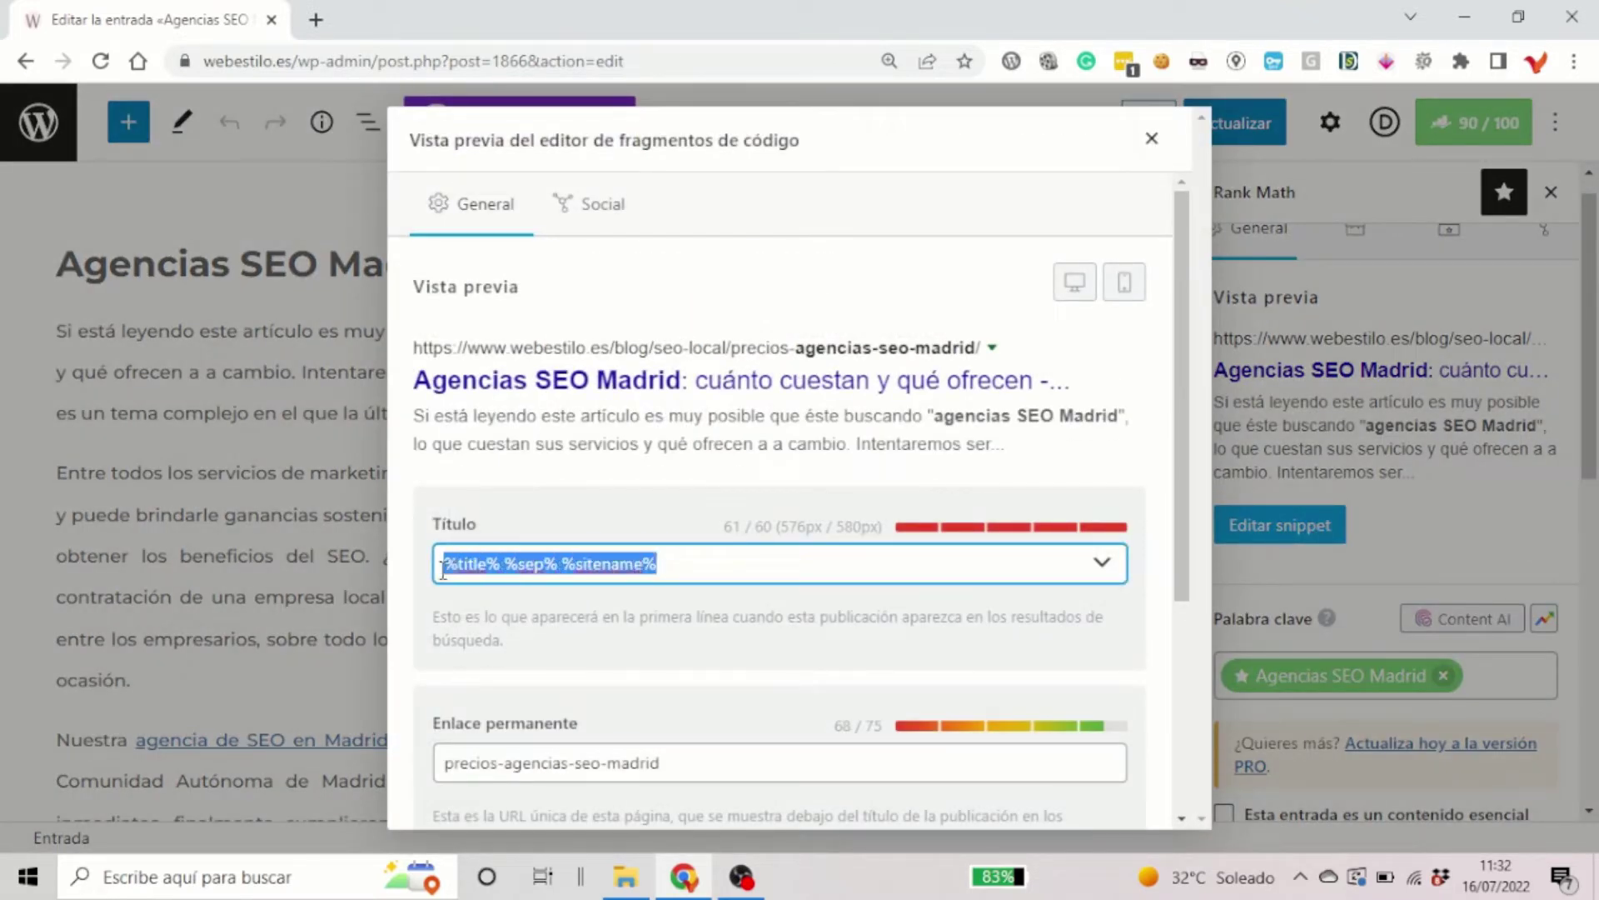
left_click(759, 567)
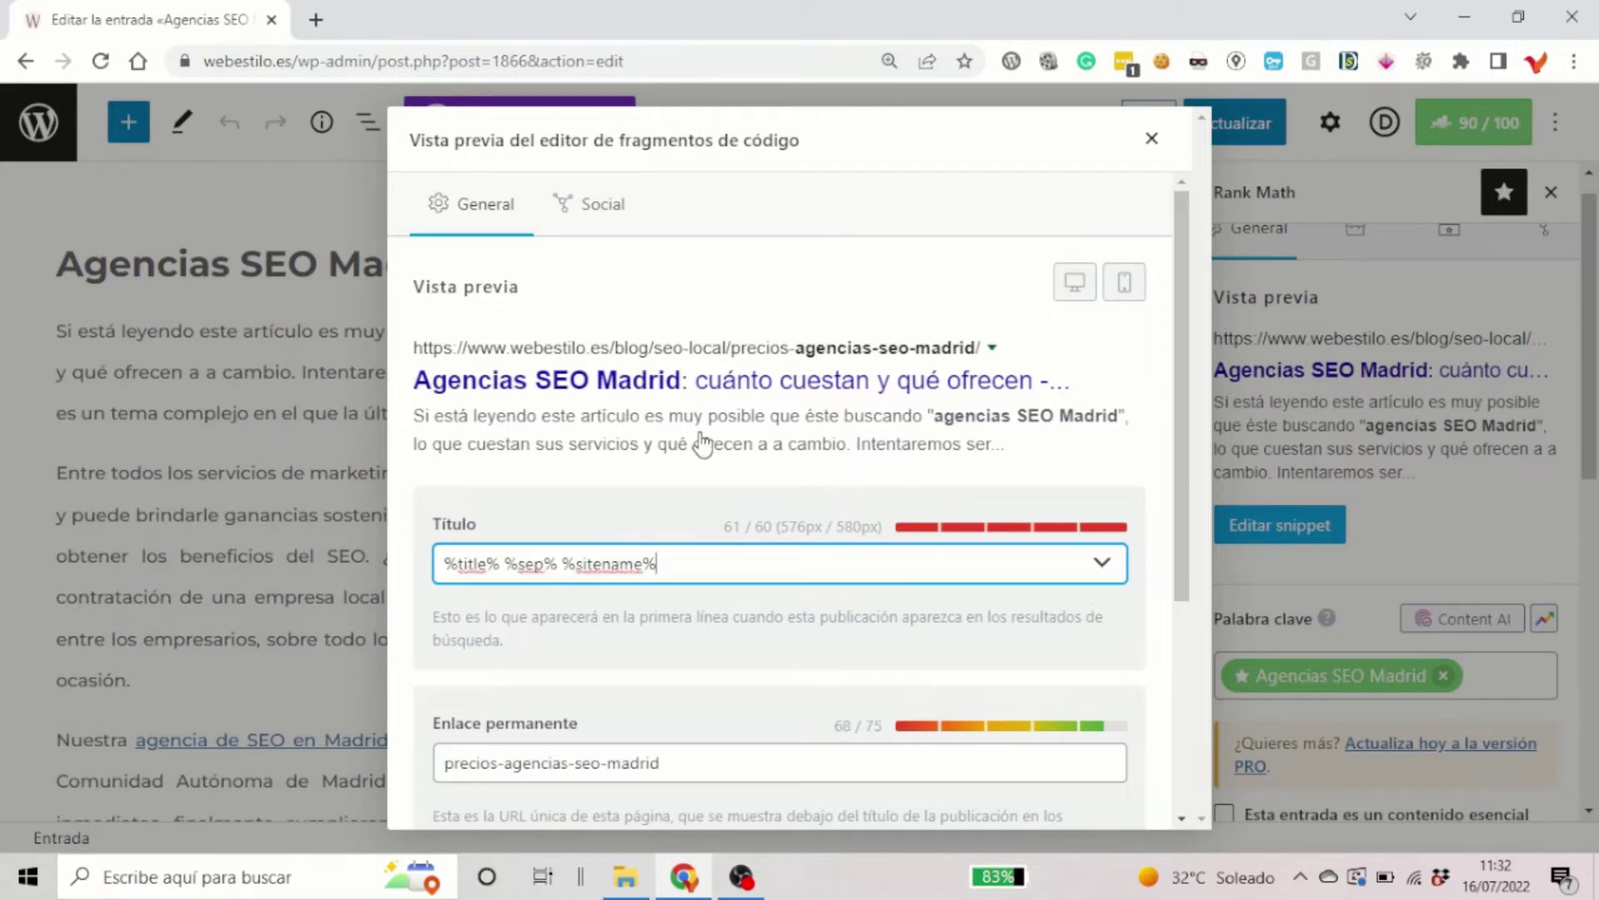
Inspect the snippet's title, permalink and description fields, and close the snippet editor without editing them.
scroll(716, 454, "down", 4)
scroll(731, 467, "up", 1)
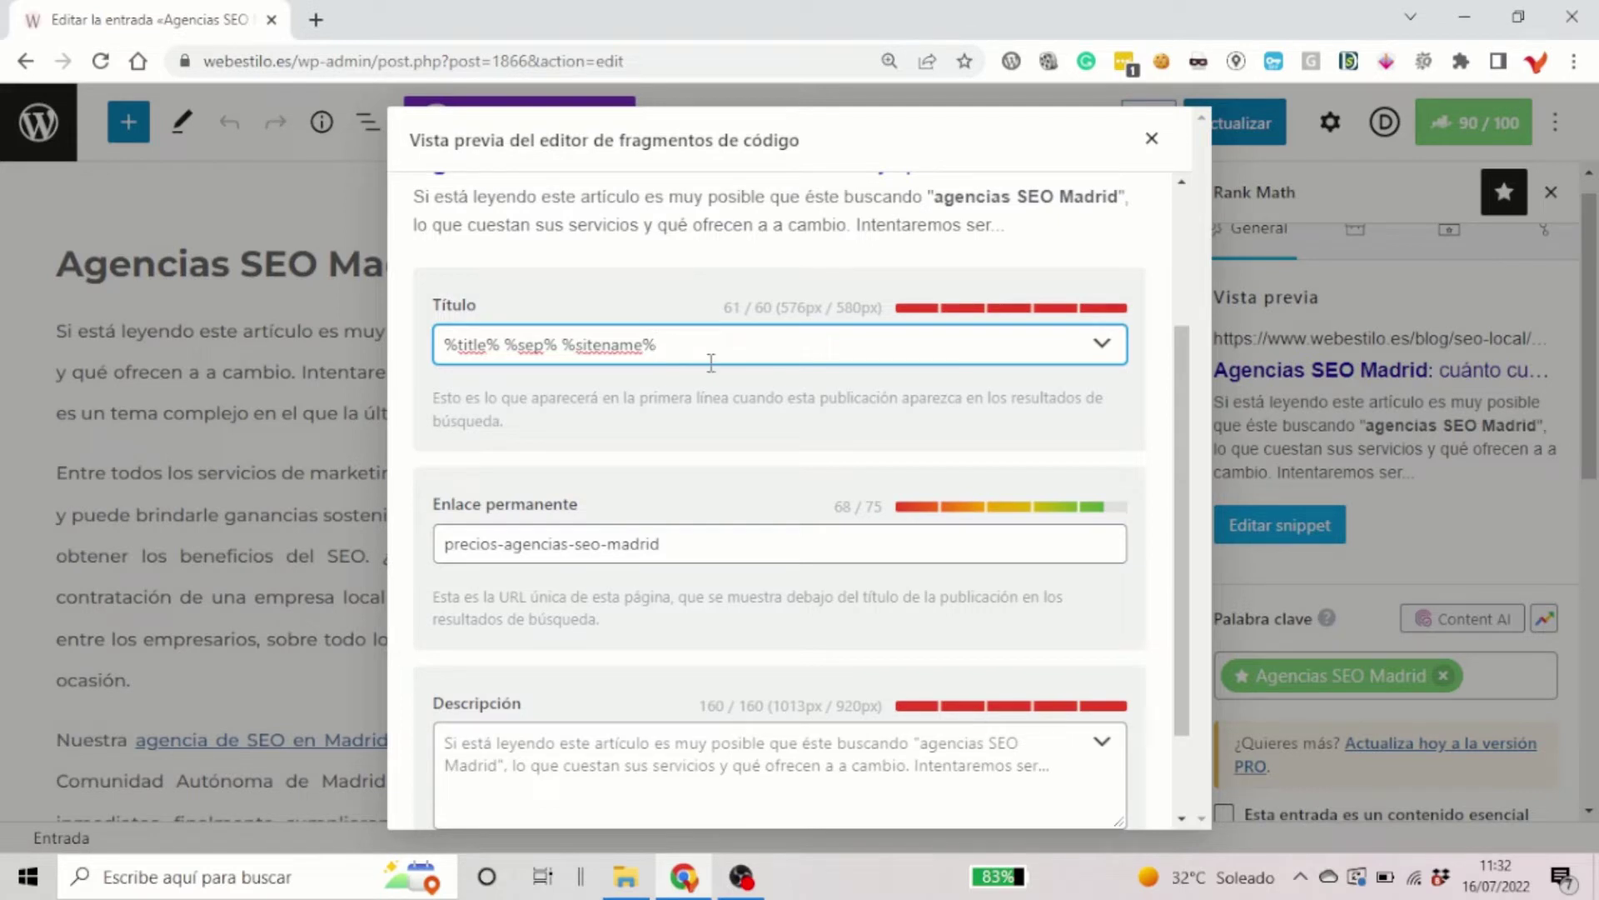
scroll(710, 362, "down", 1)
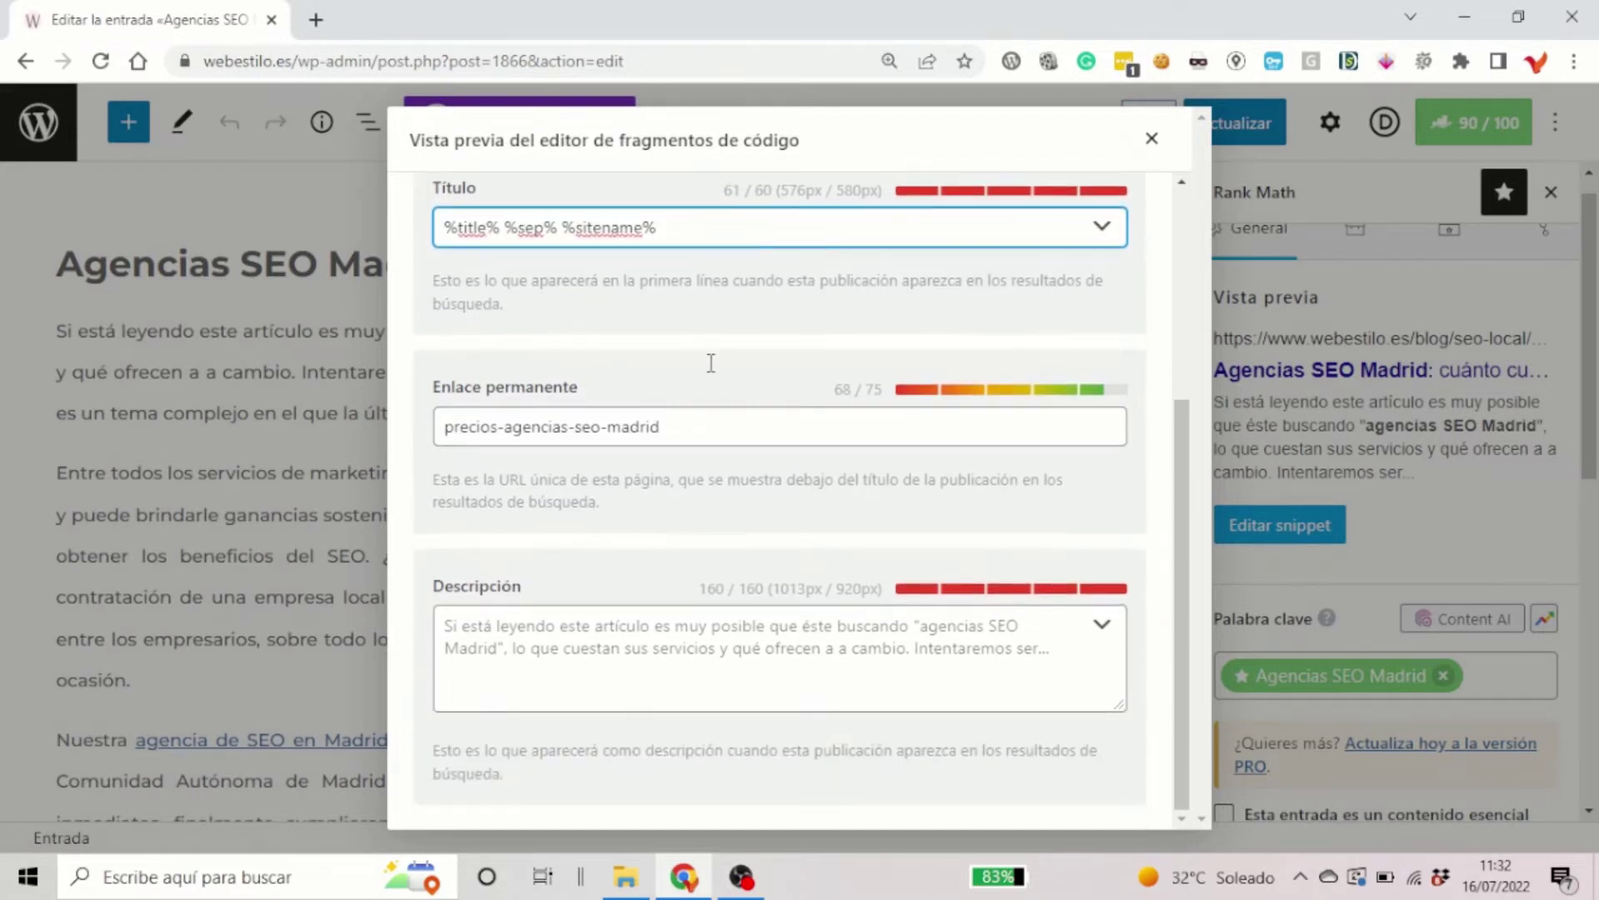
left_click(695, 649)
left_click(746, 221)
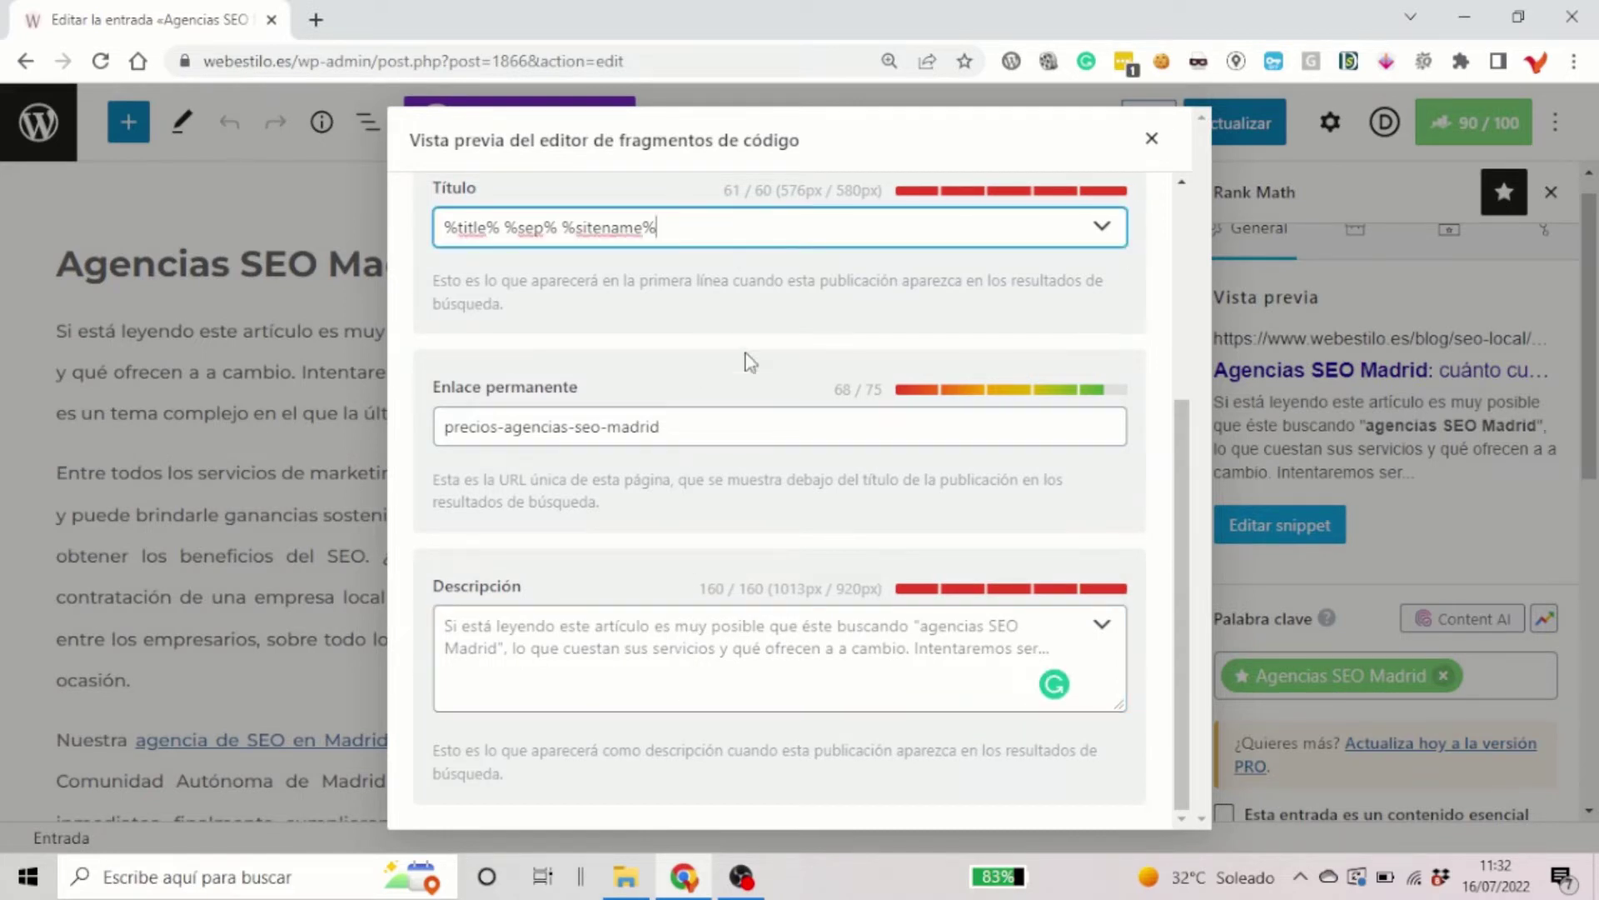
left_click(749, 653)
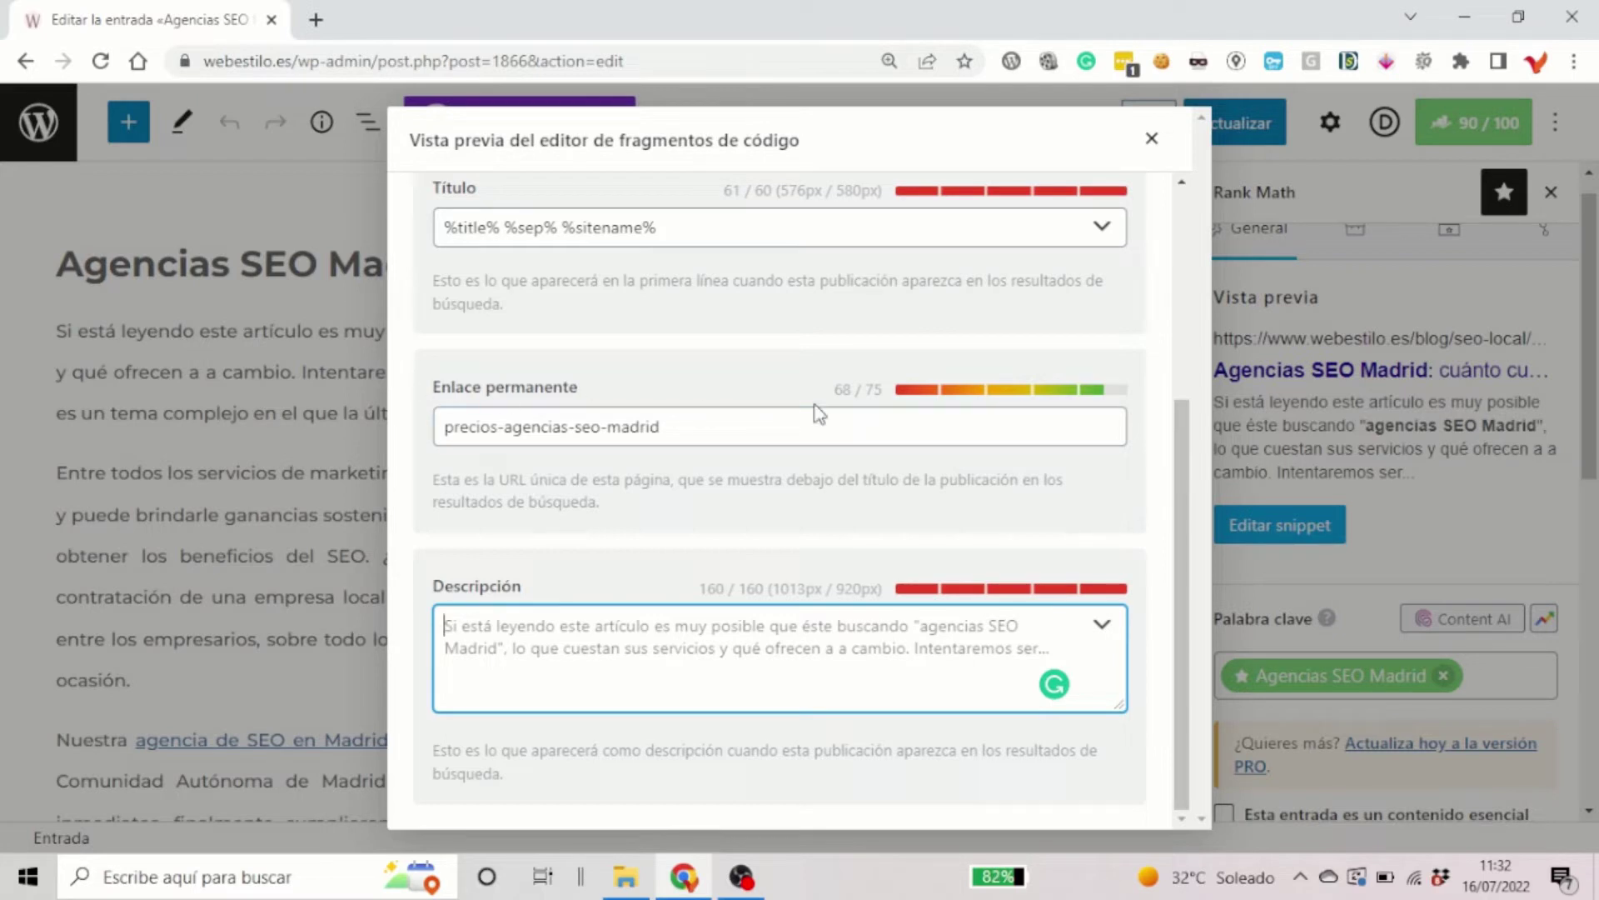
left_click(1157, 142)
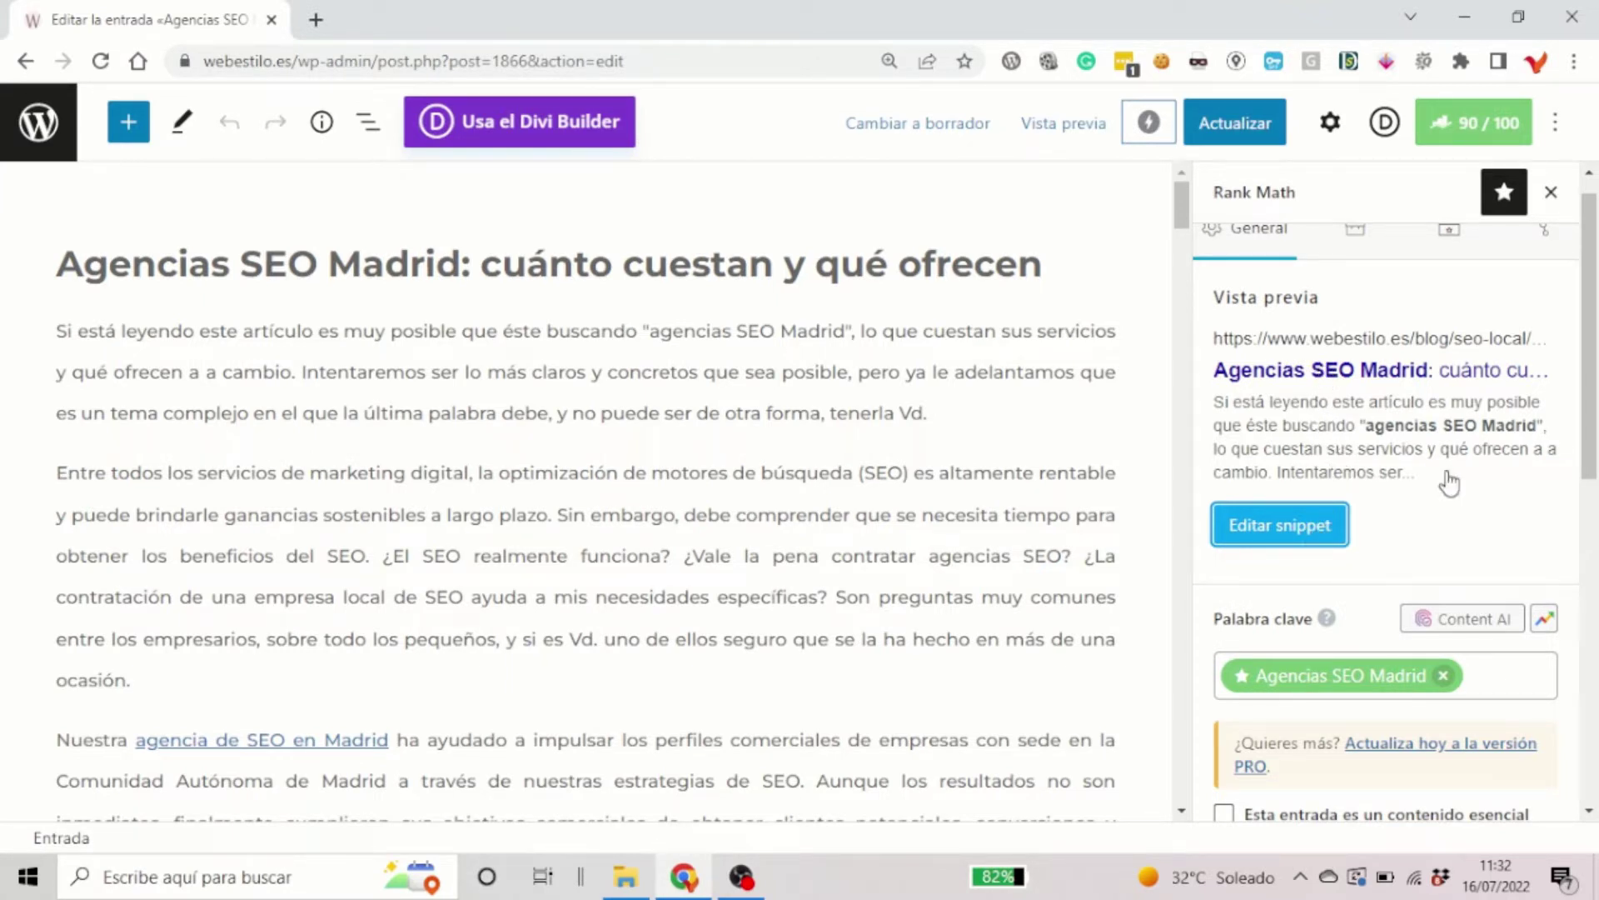
Compare the post's opening paragraphs and the snippet preview with the basic SEO checks on keyword use.
scroll(1449, 483, "down", 1)
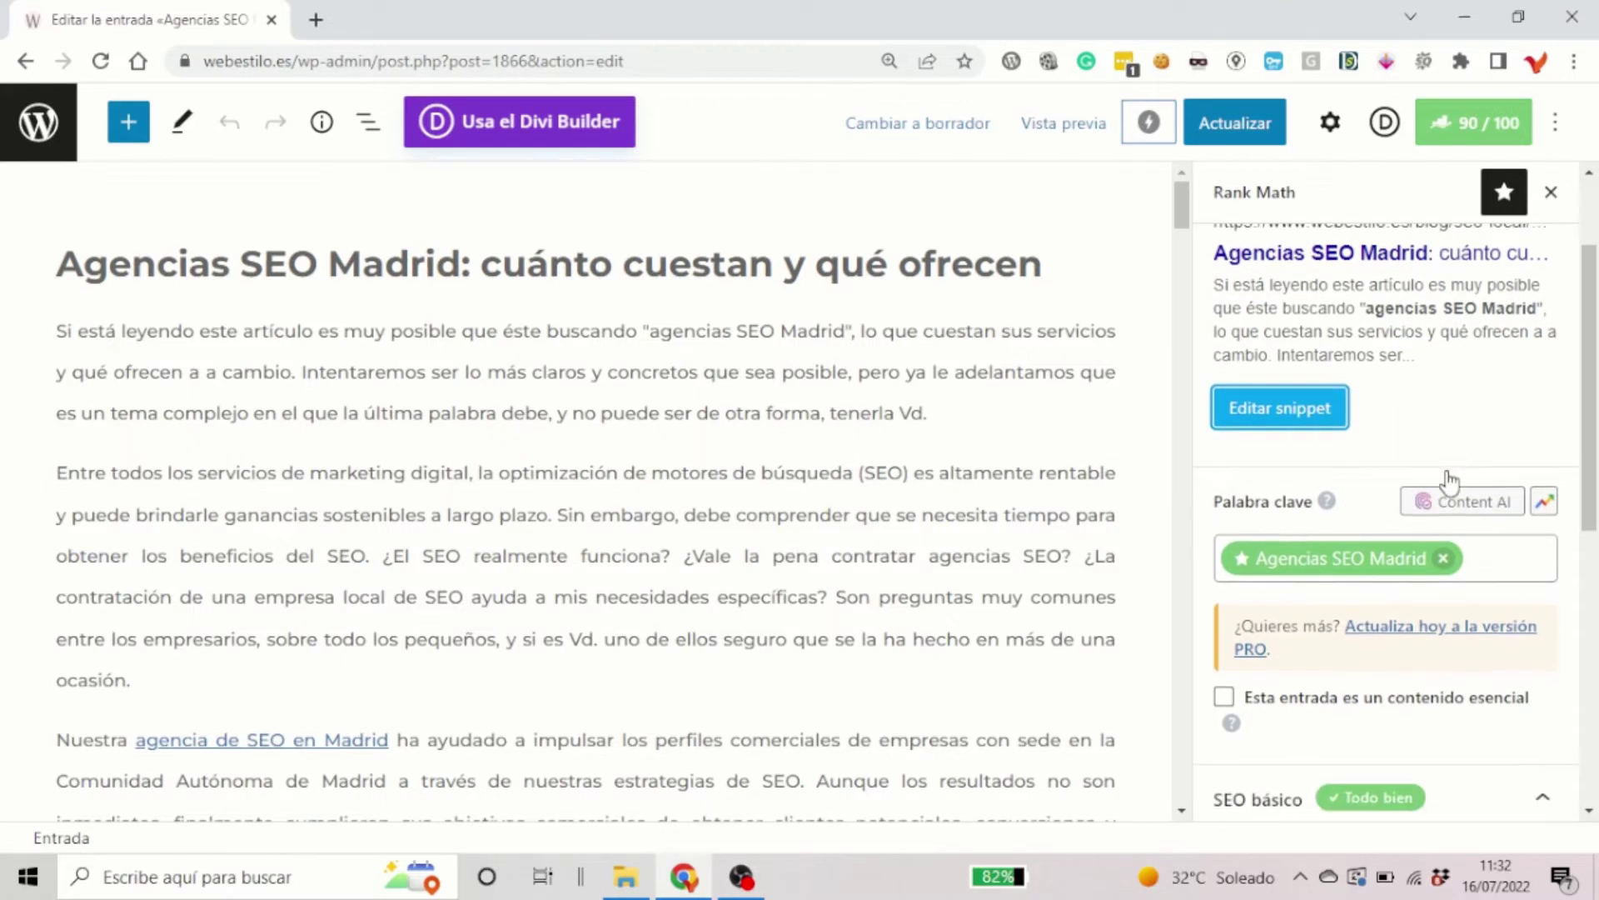
left_click(363, 336)
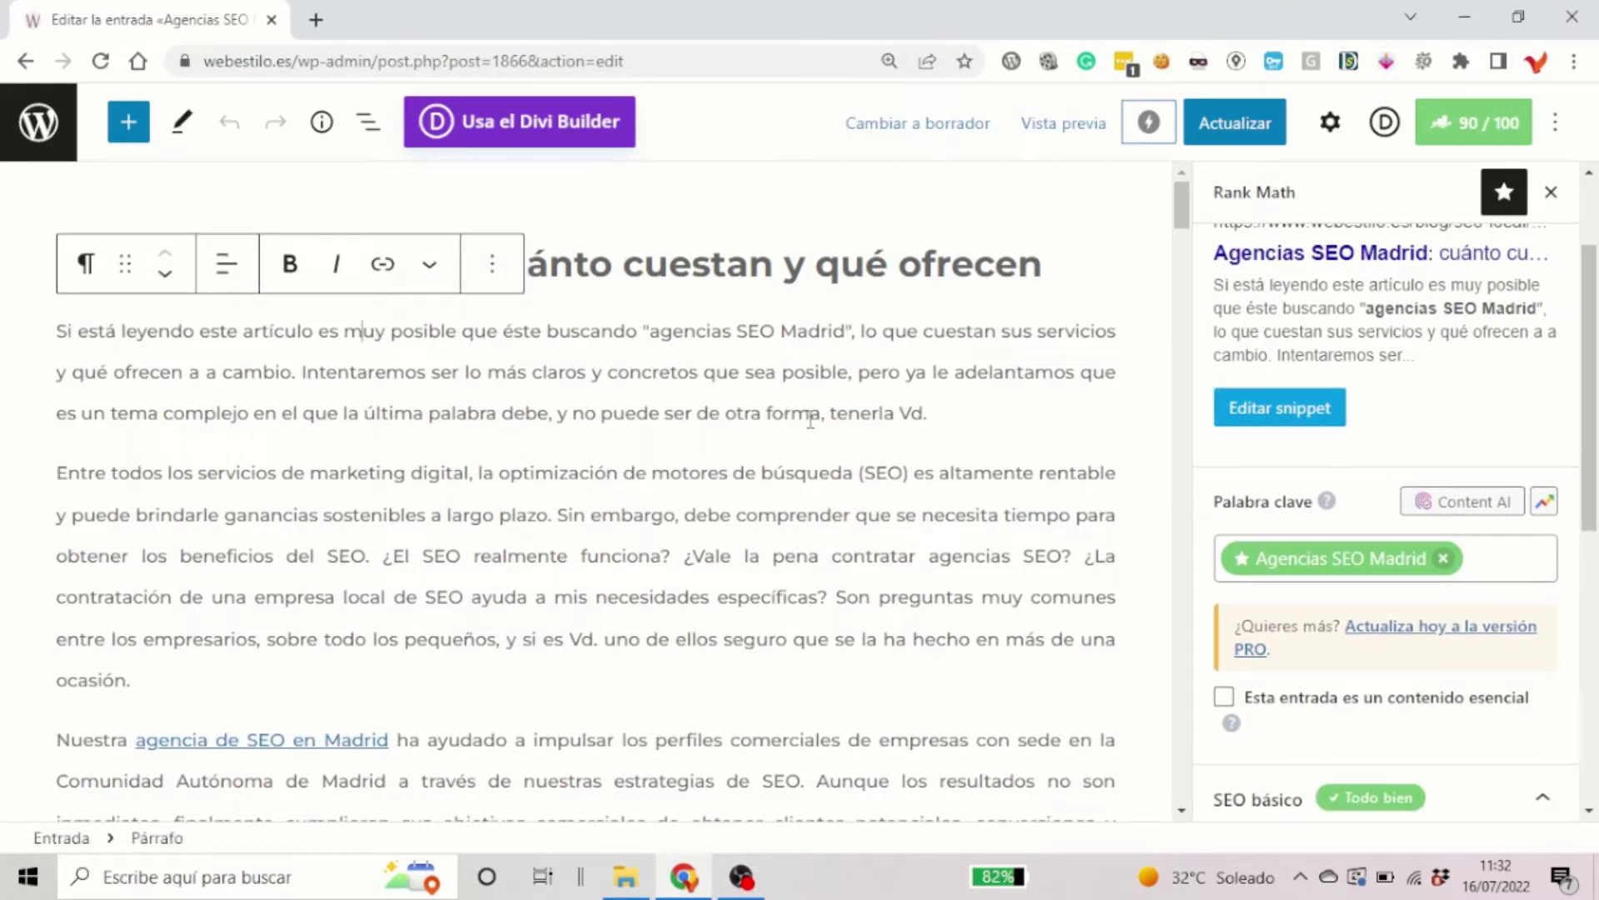
scroll(991, 438, "down", 2)
scroll(1396, 487, "down", 2)
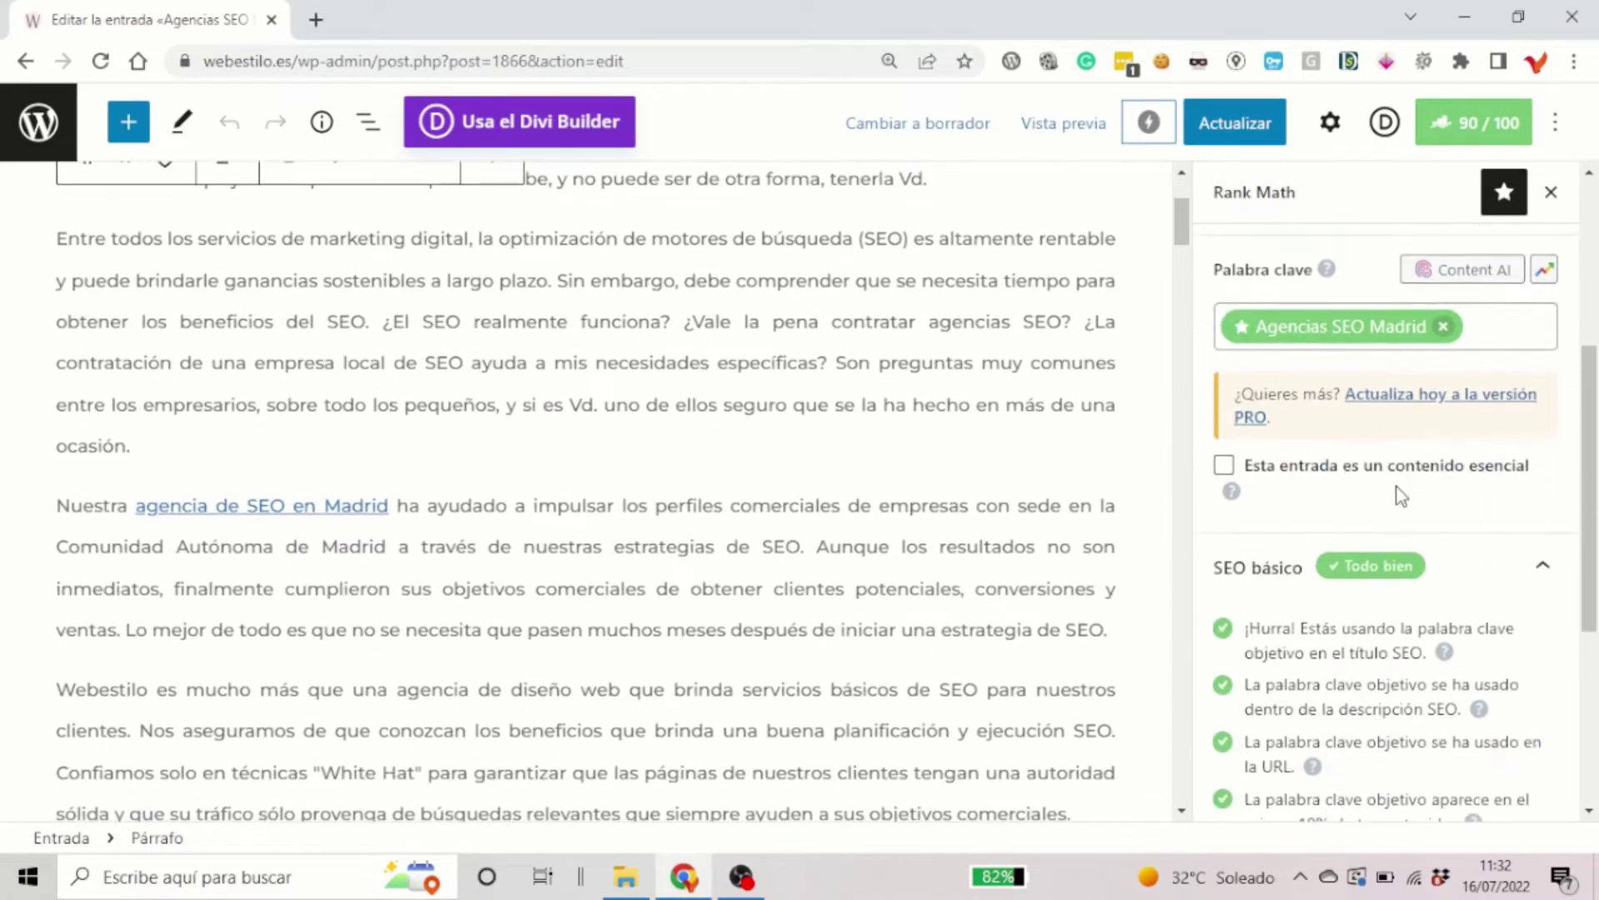
scroll(1401, 486, "down", 1)
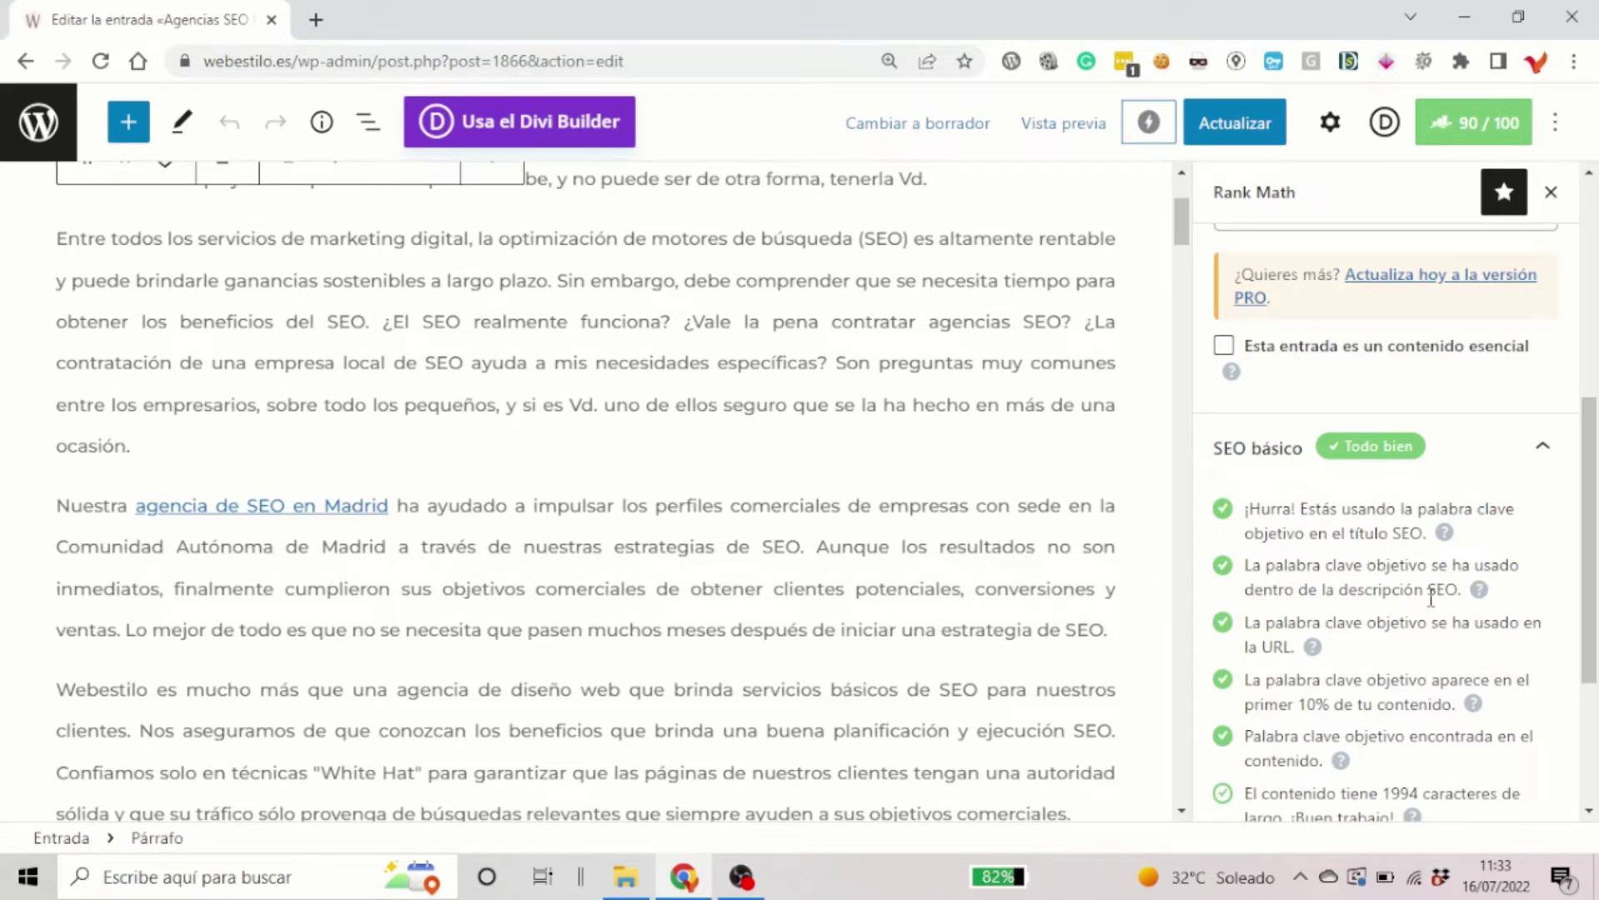
scroll(1449, 516, "up", 5)
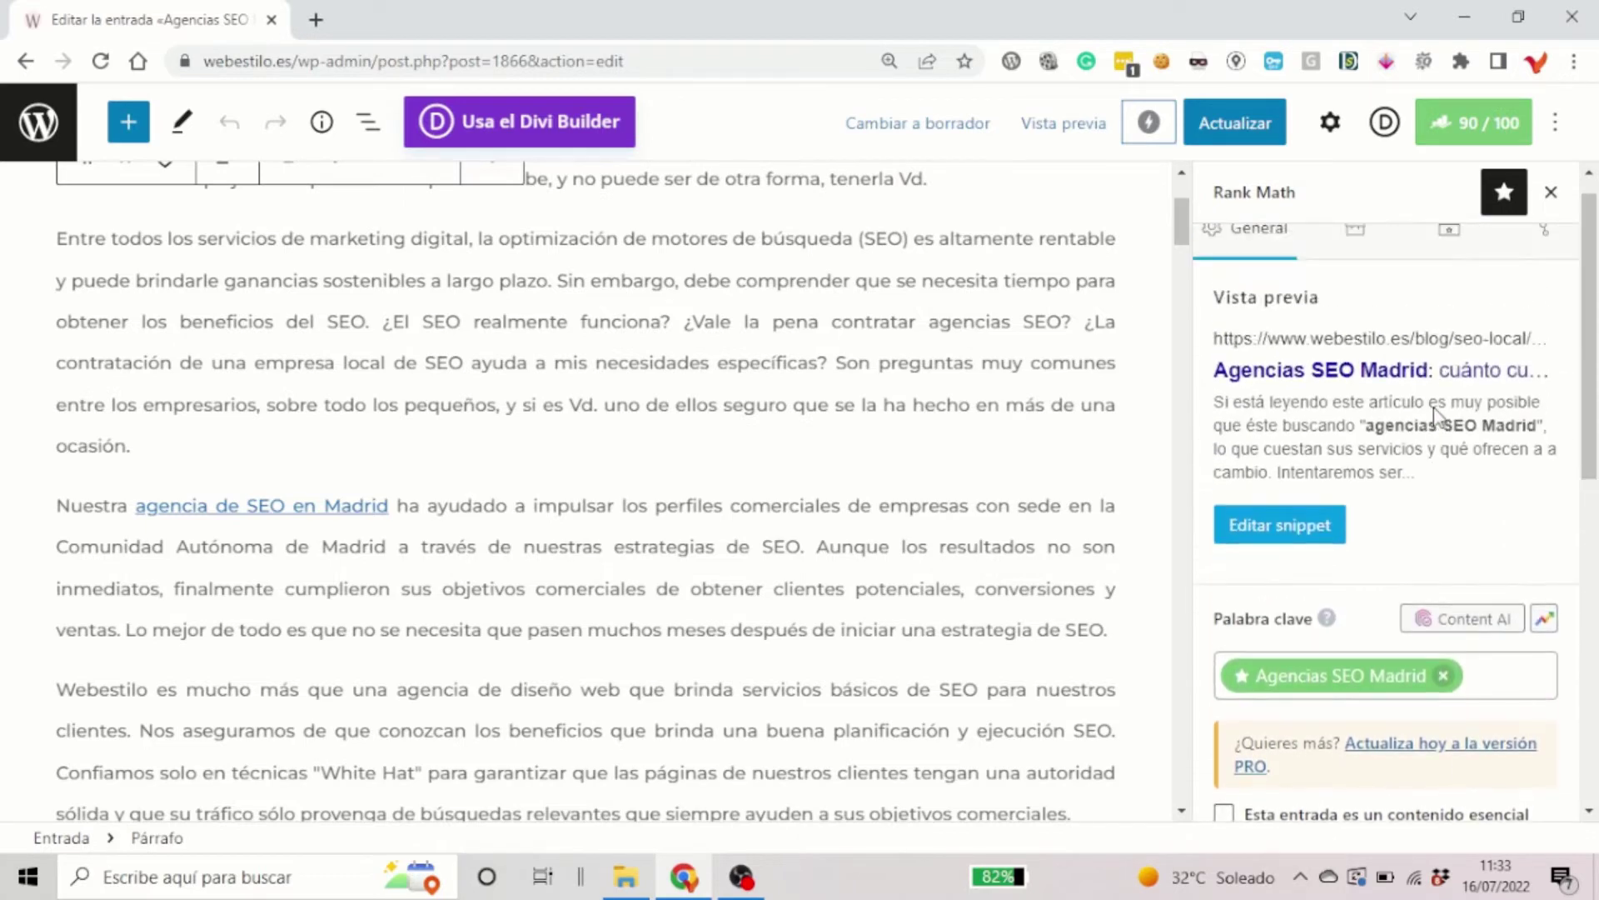
scroll(1434, 416, "down", 5)
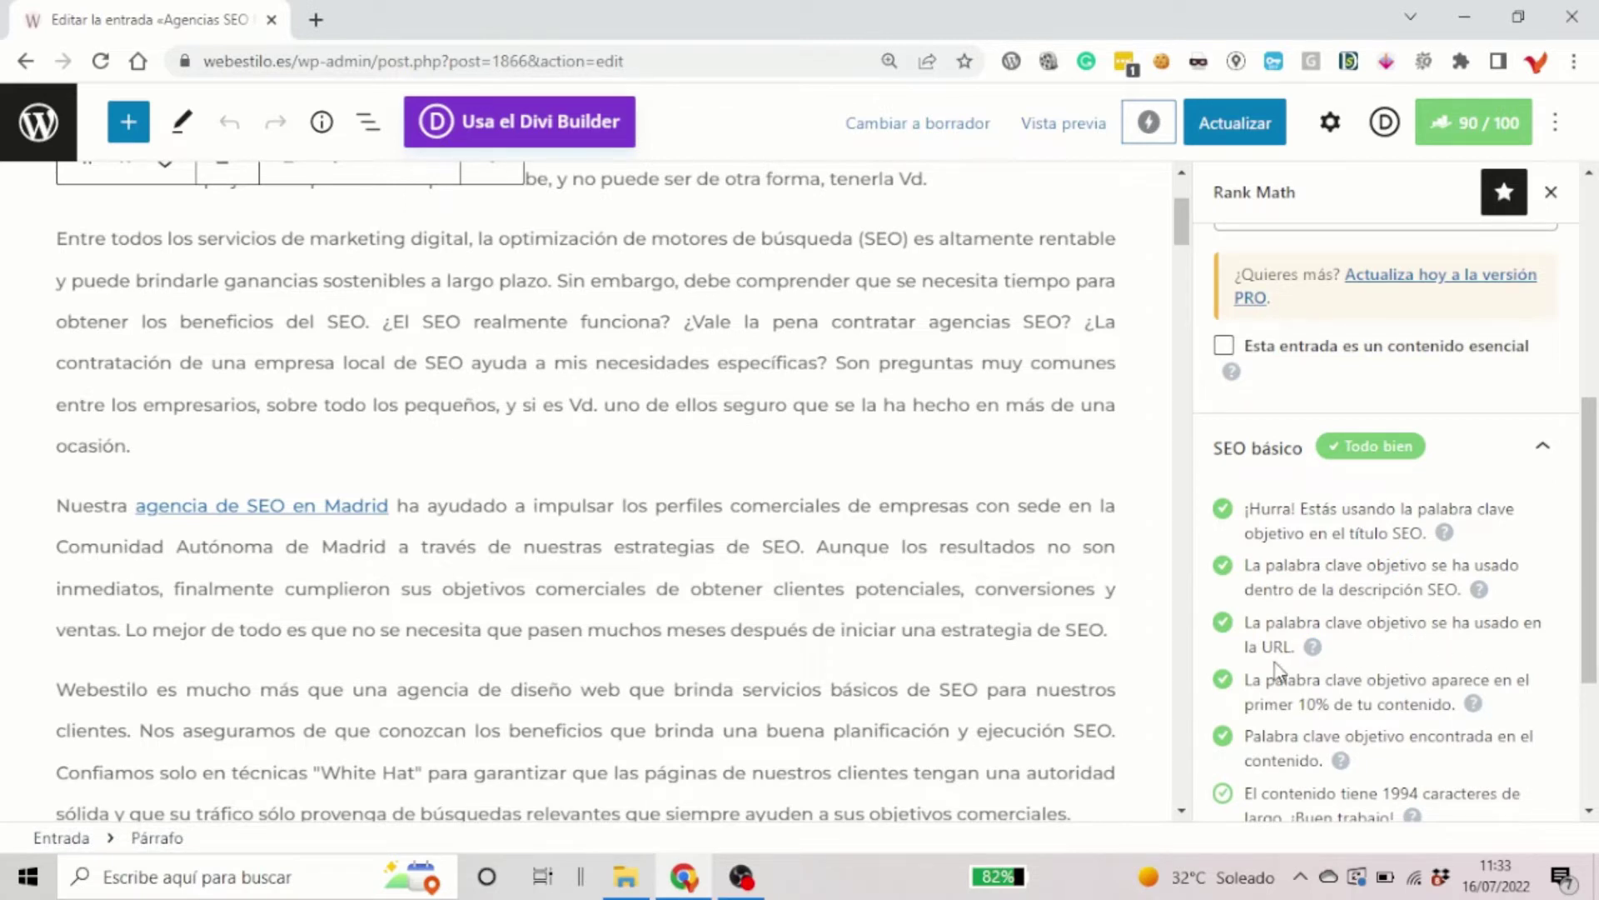
Show the post's permalink settings and highlight the keyword portion "agencias-seo-madrid" in the URL slug.
left_click(1333, 134)
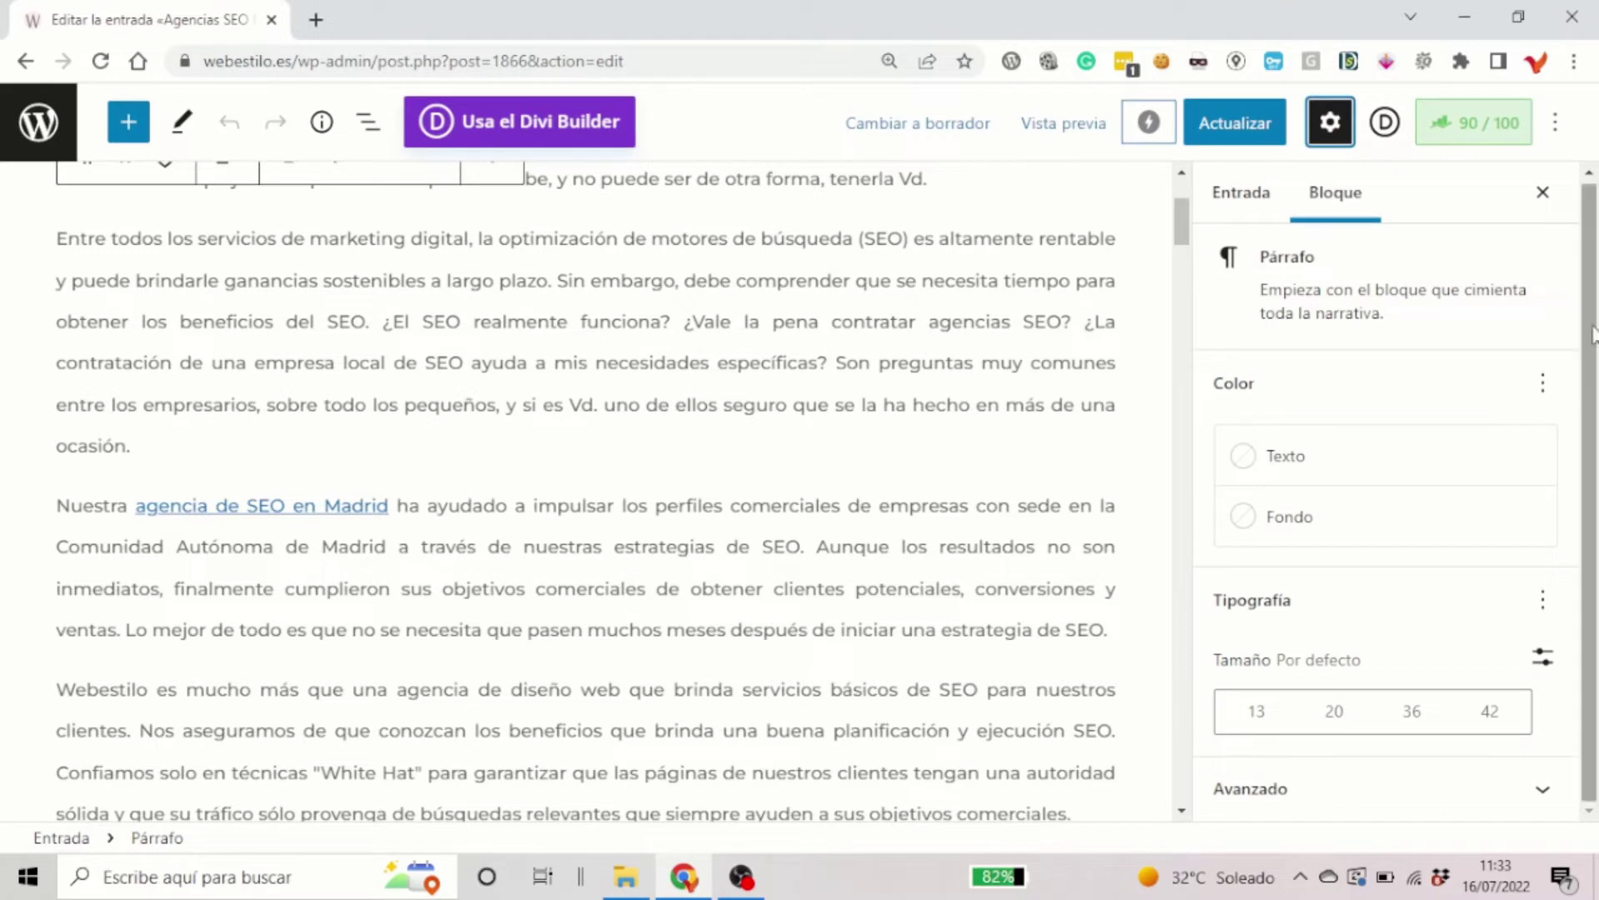
left_click(1239, 194)
scroll(1517, 428, "down", 5)
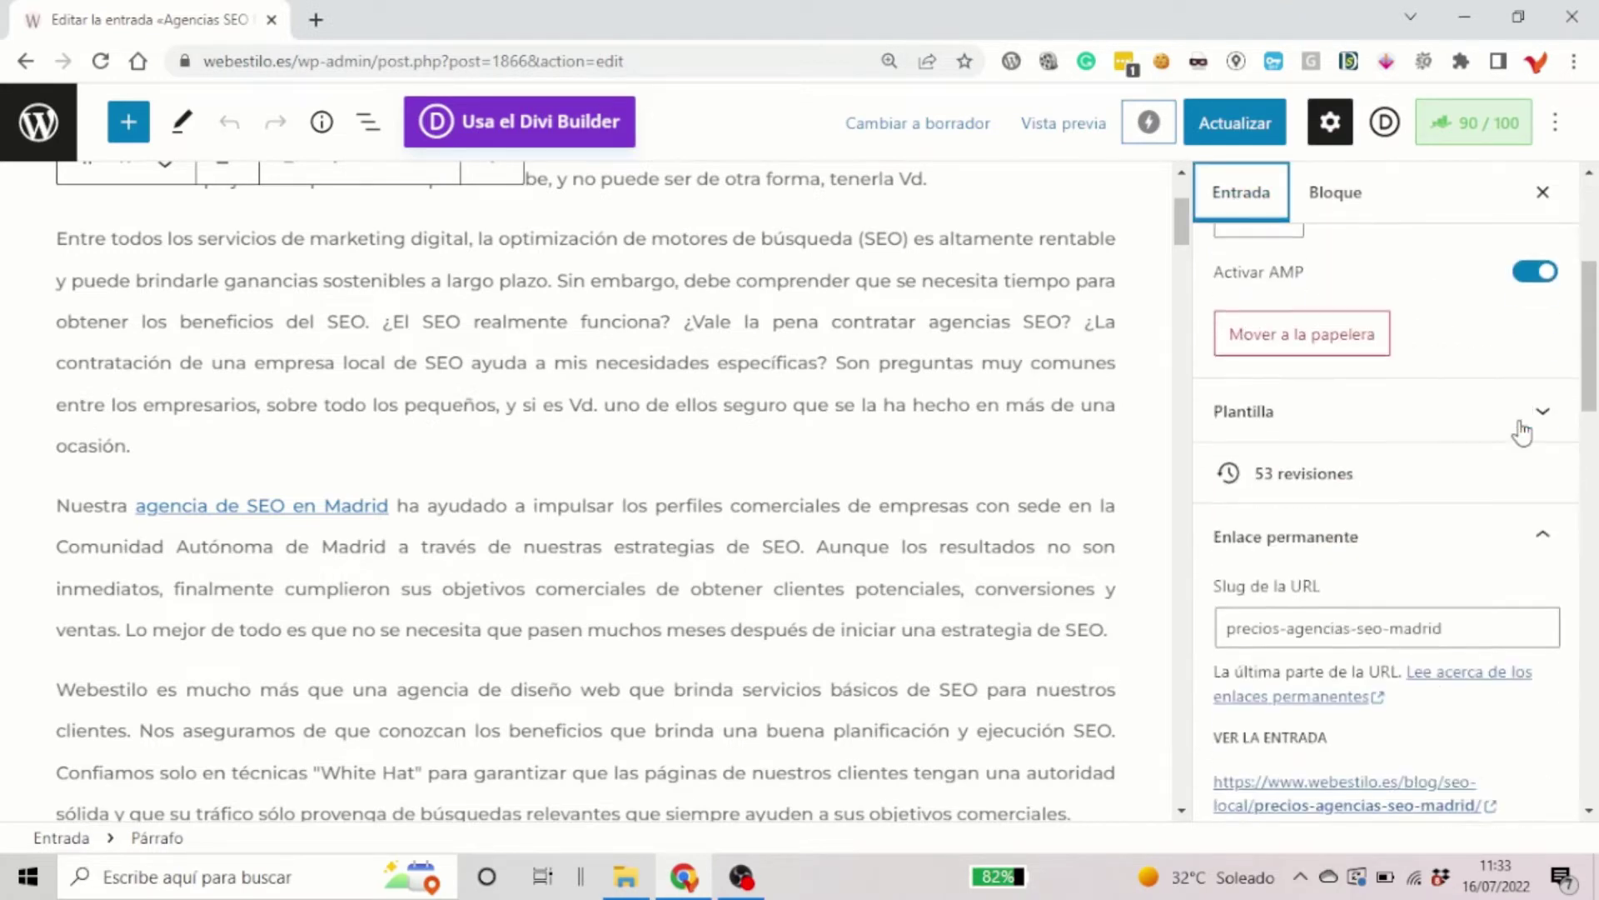
scroll(1522, 433, "down", 2)
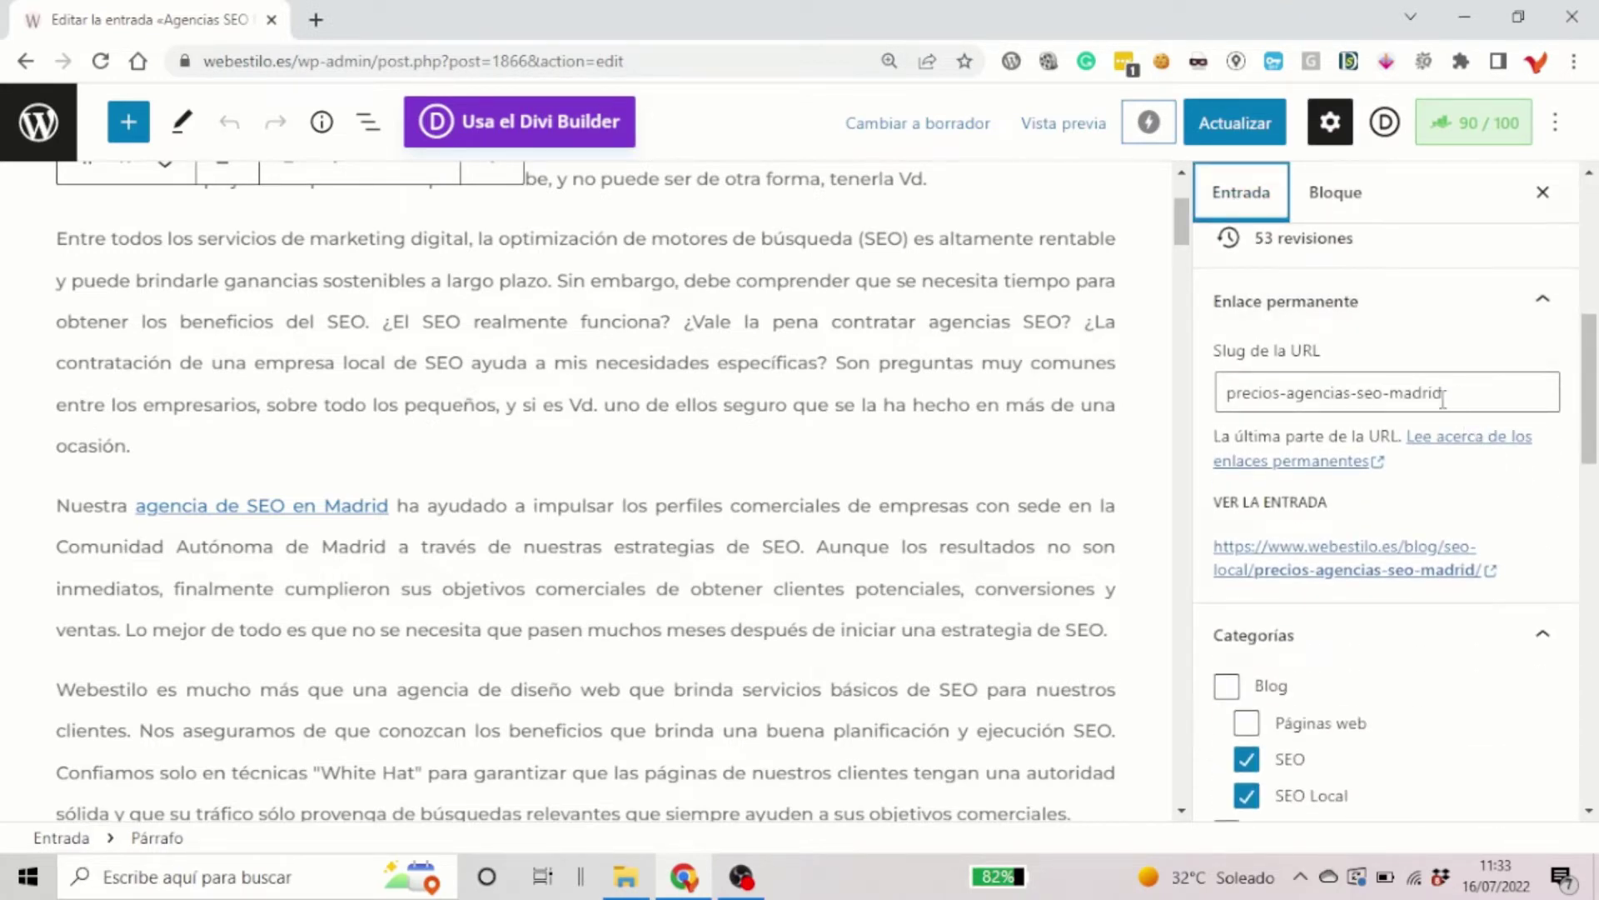
left_click_drag(1461, 394, 1287, 393)
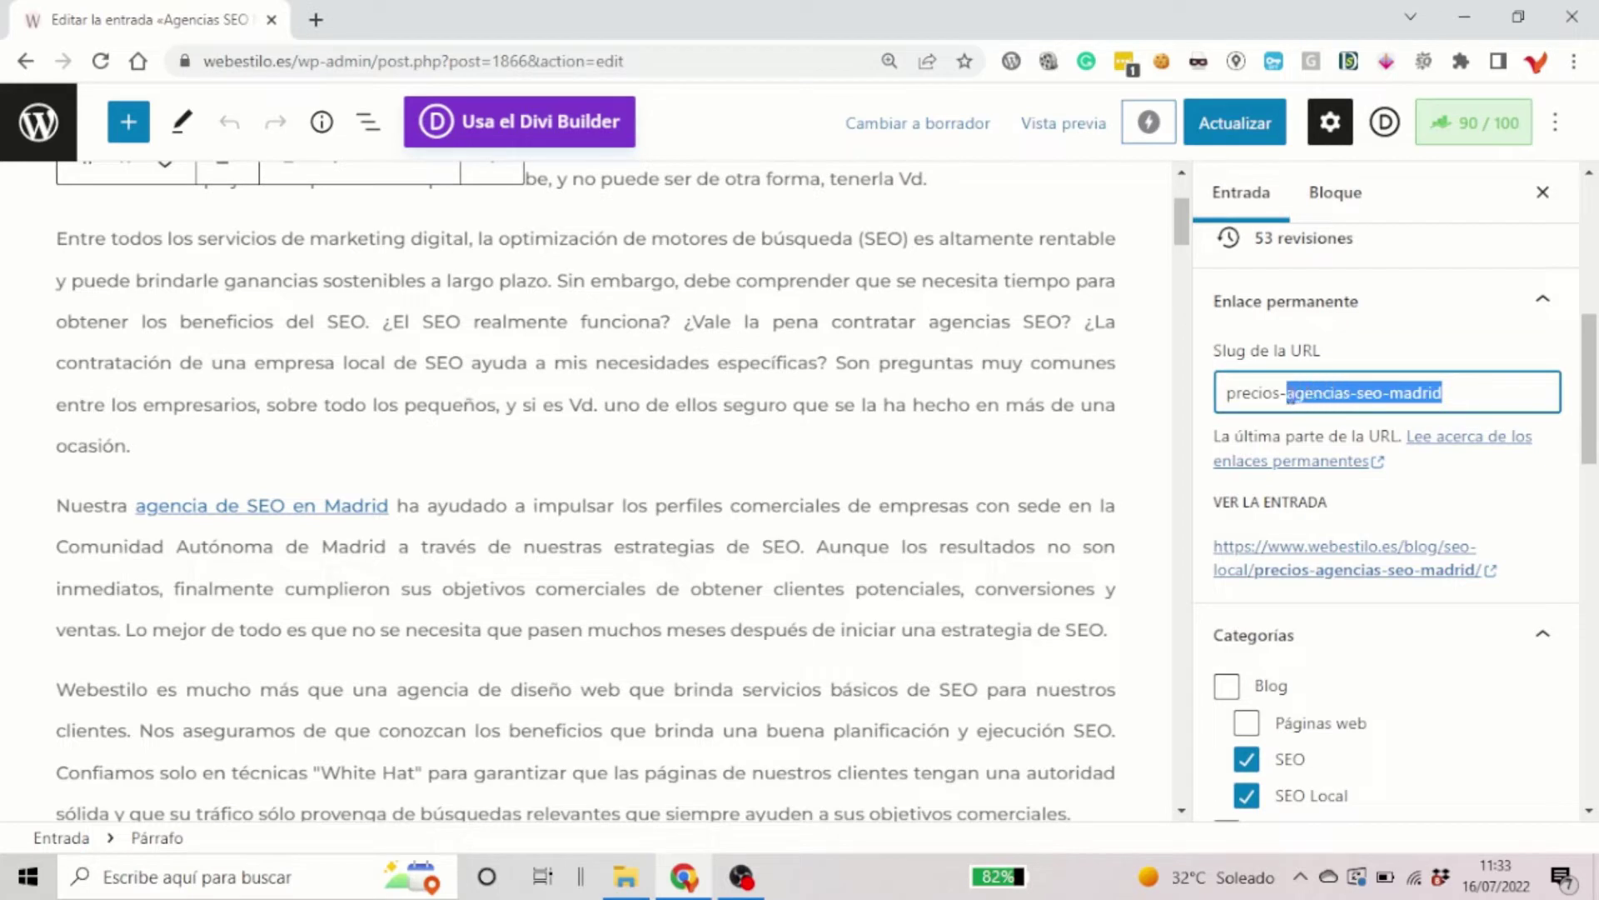
Reopen the Rank Math checks and compare the post's title and first paragraph with the check on keyword use in the first 10% of content.
left_click(1453, 140)
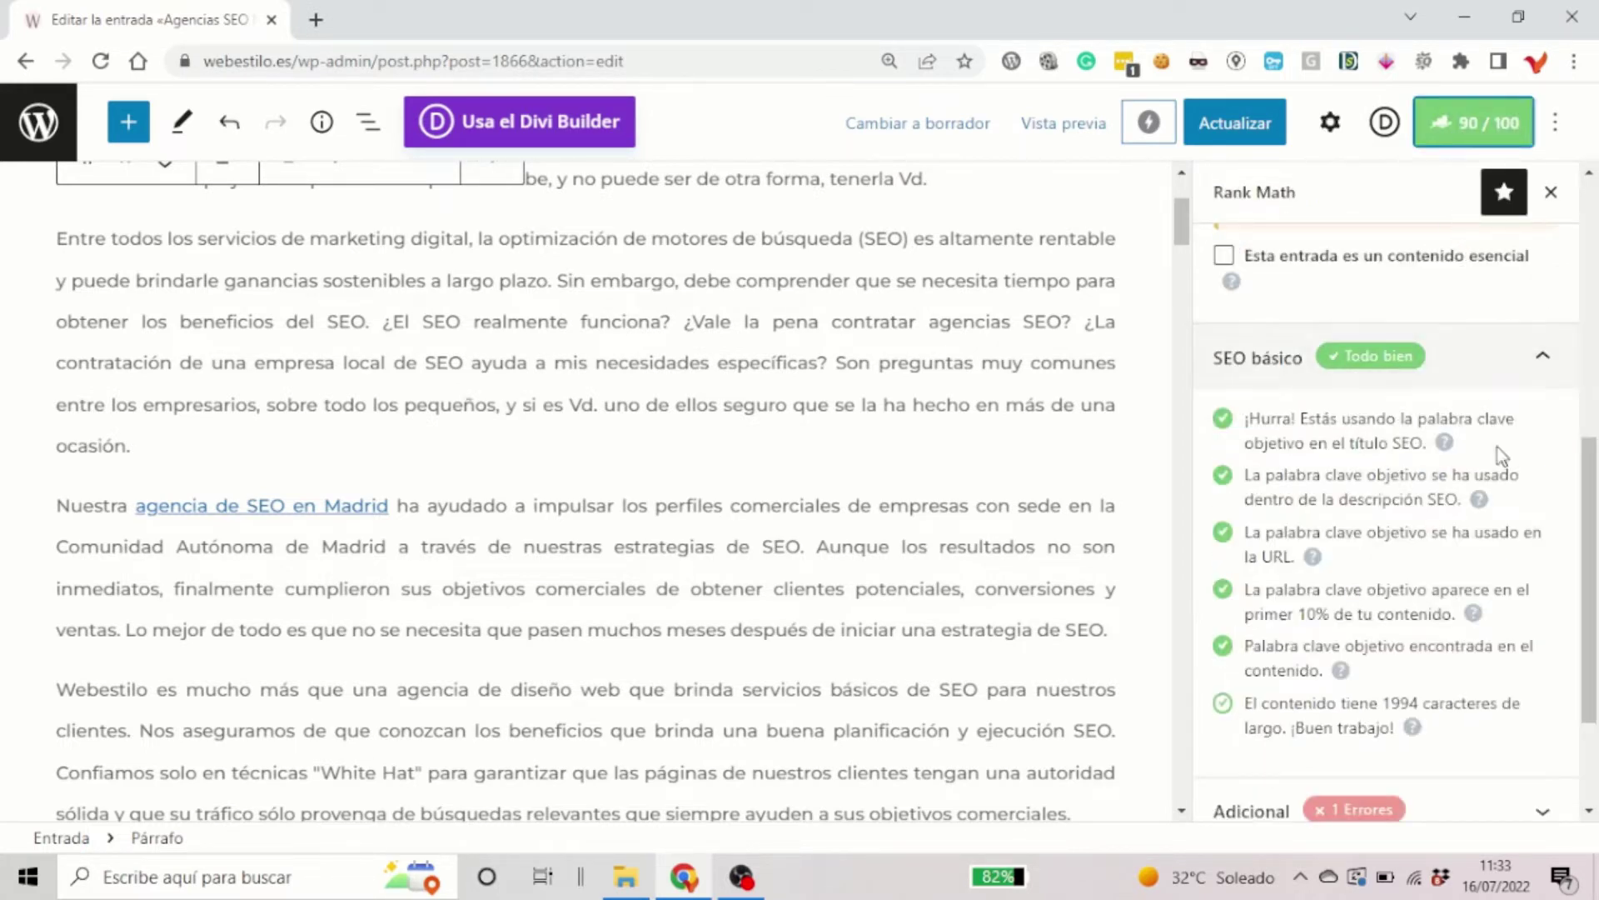
left_click_drag(1593, 533, 1593, 546)
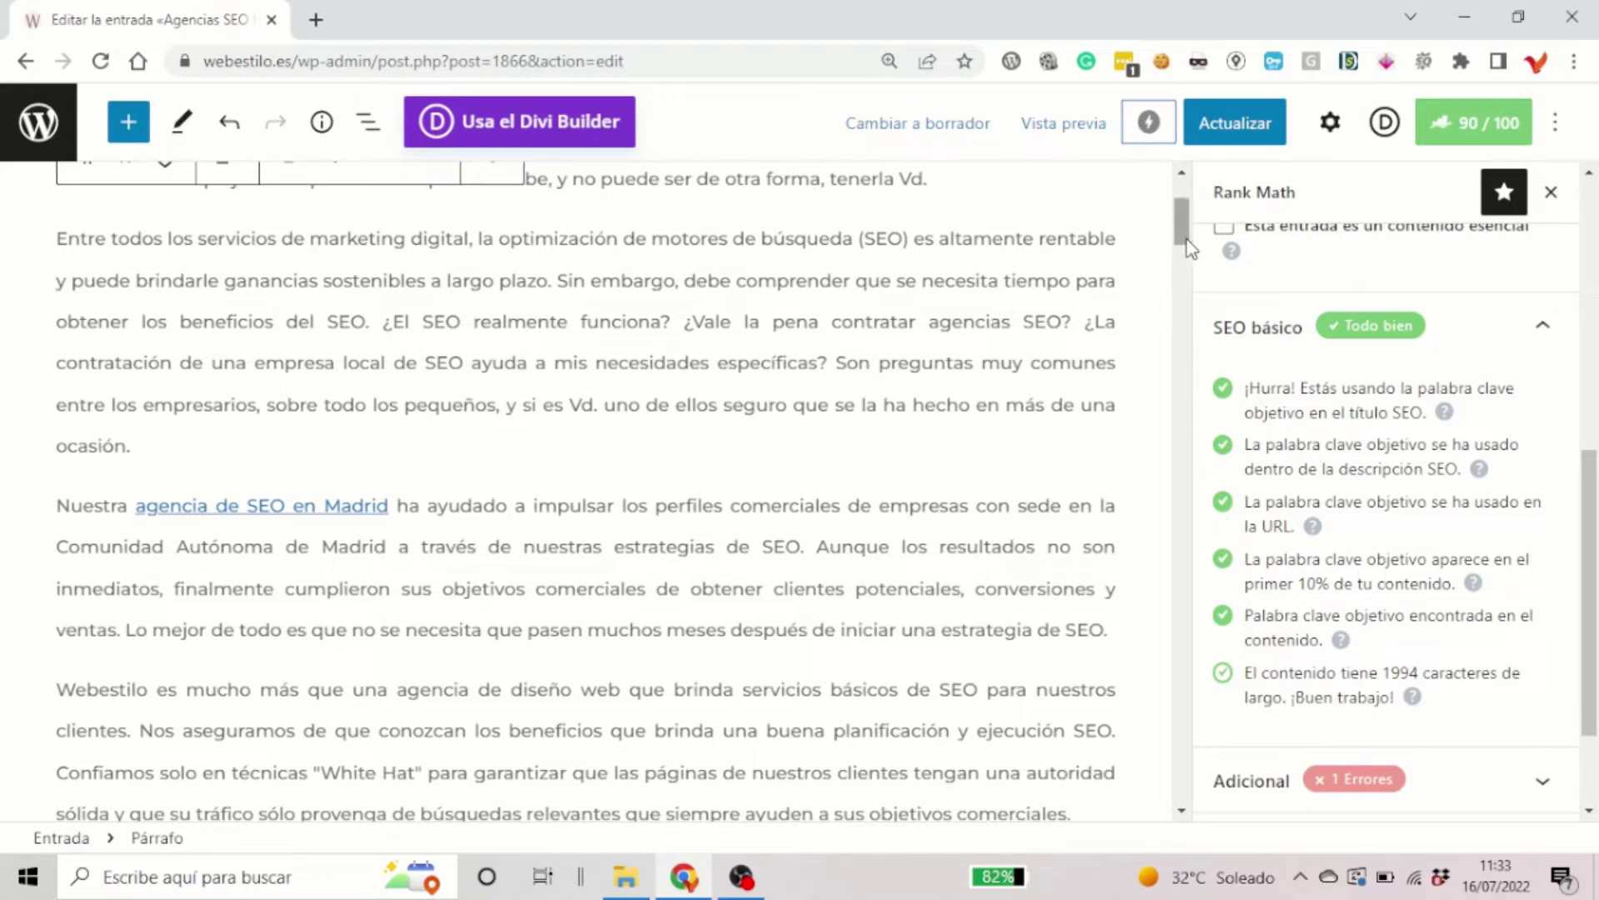
scroll(1182, 233, "up", 3)
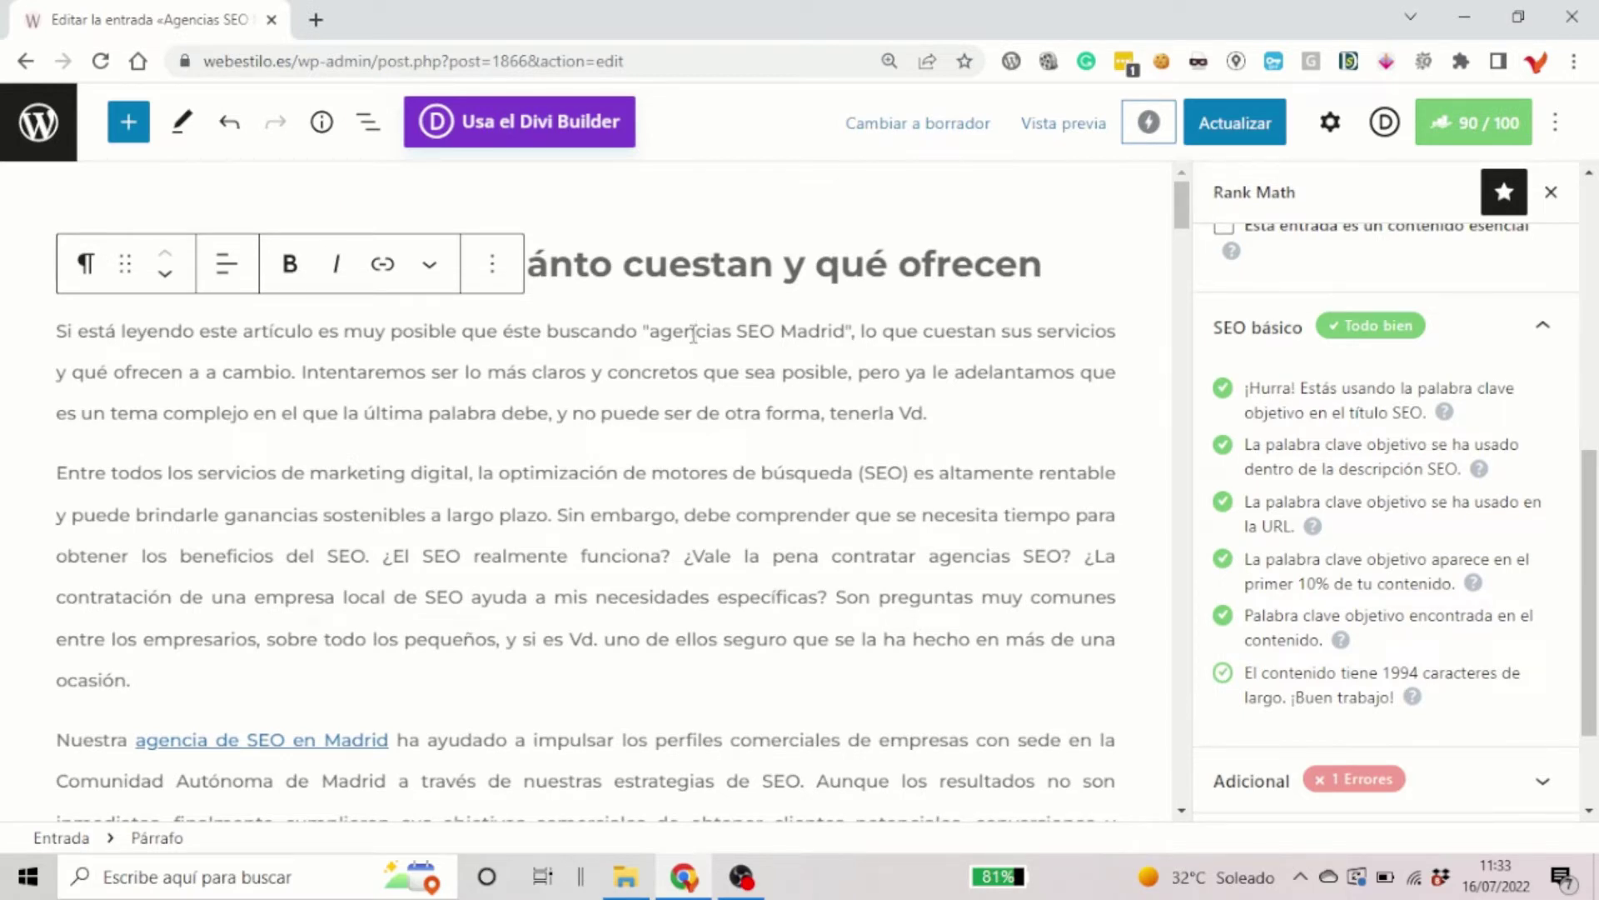
left_click(618, 223)
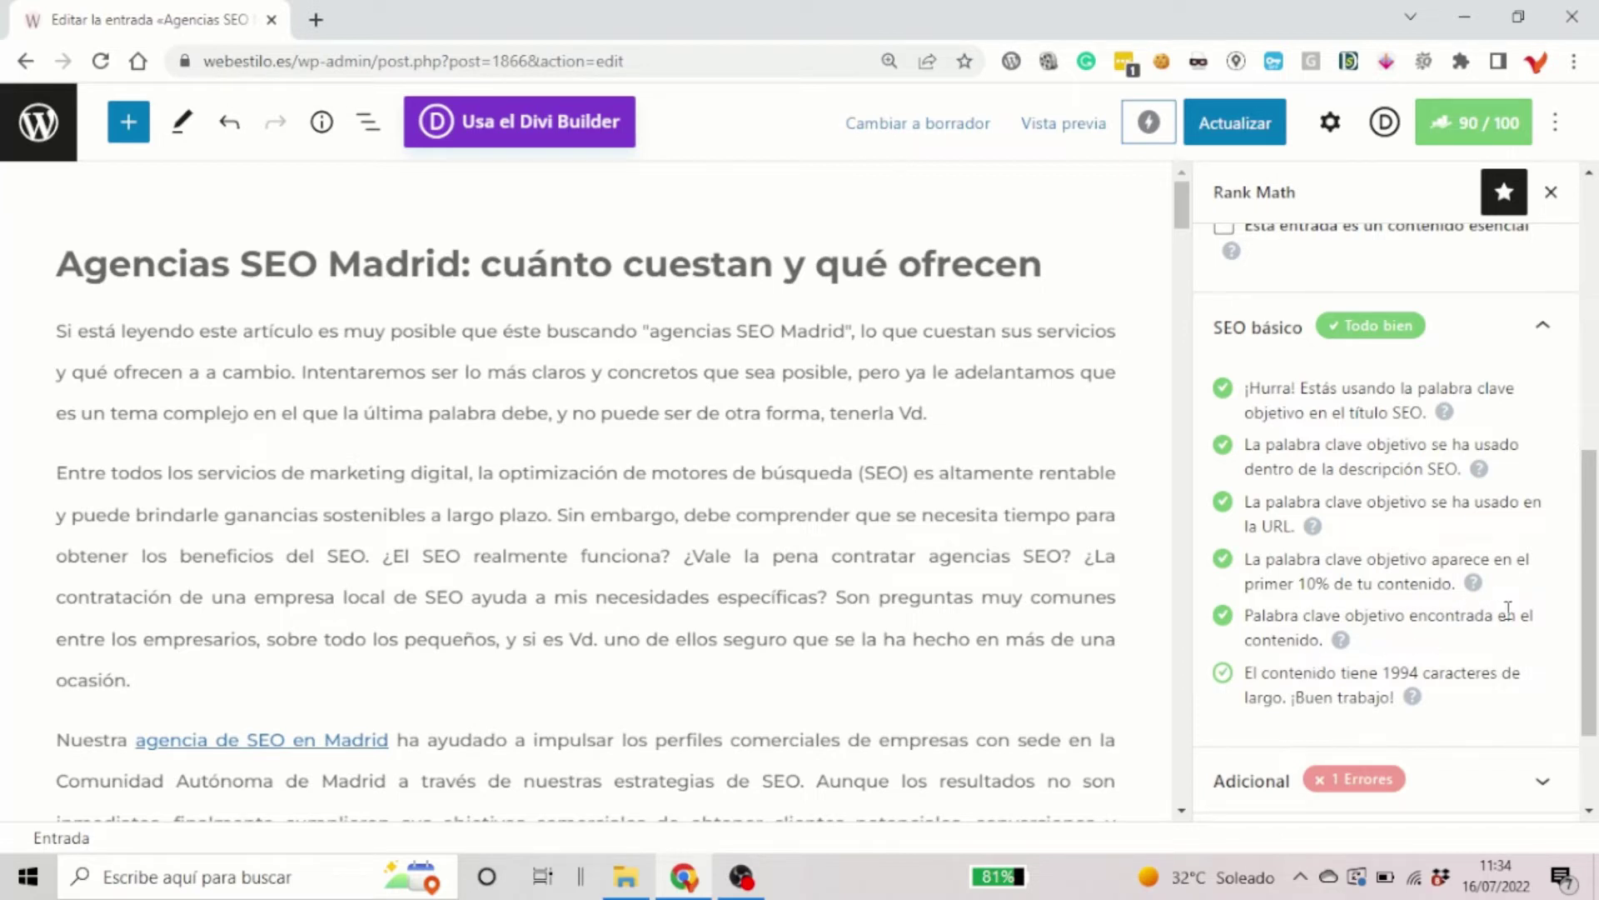
left_click(747, 330)
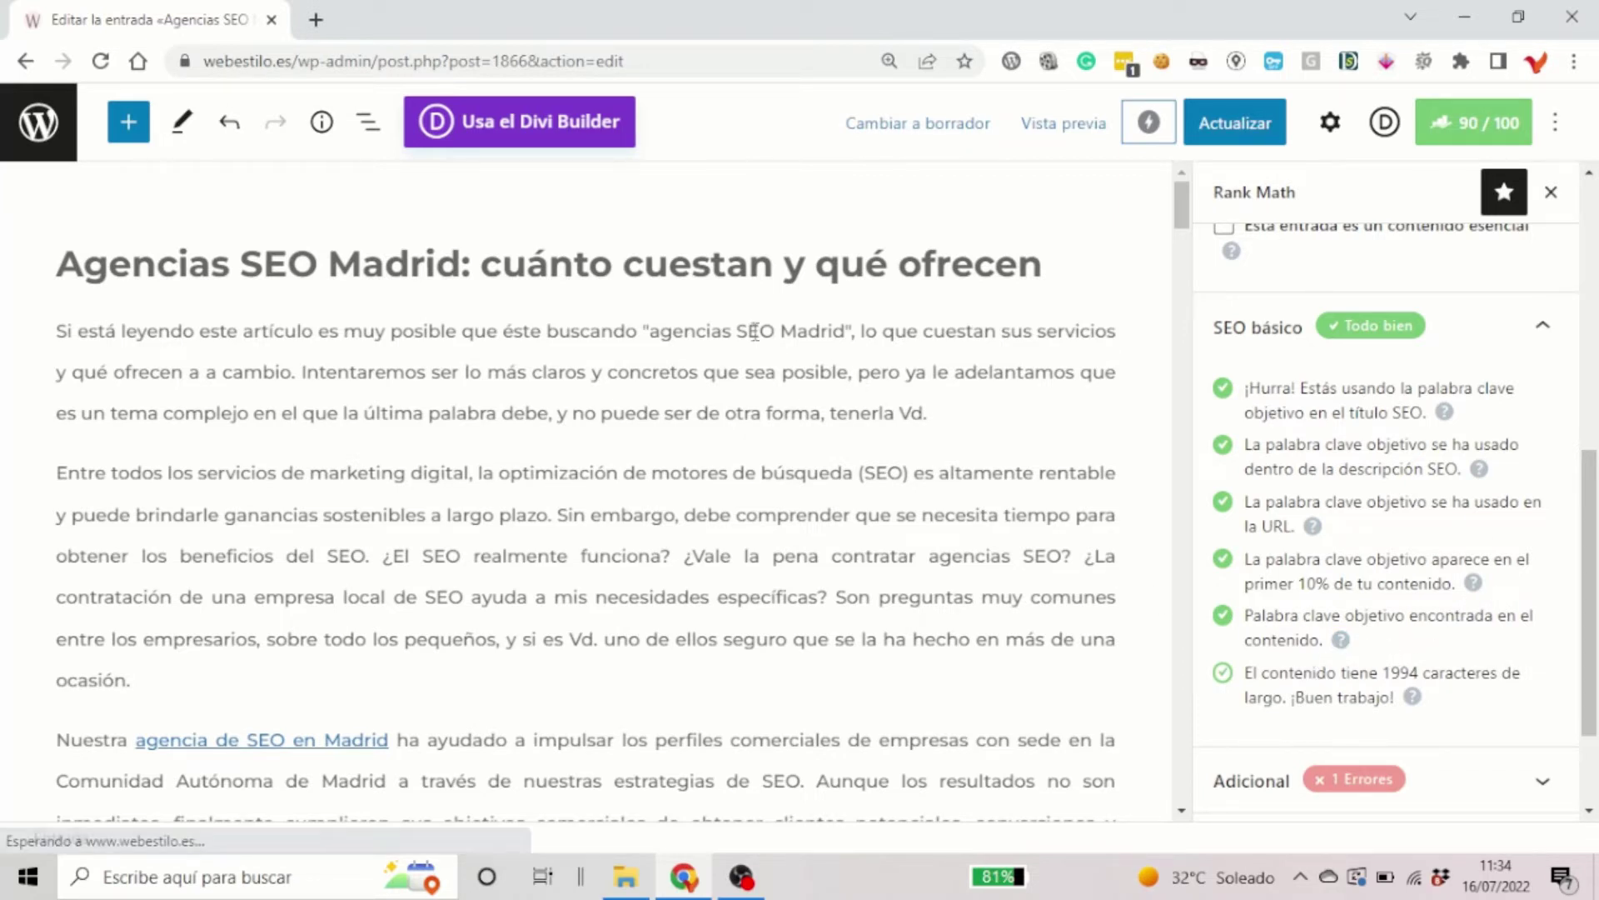
scroll(1531, 445, "down", 2)
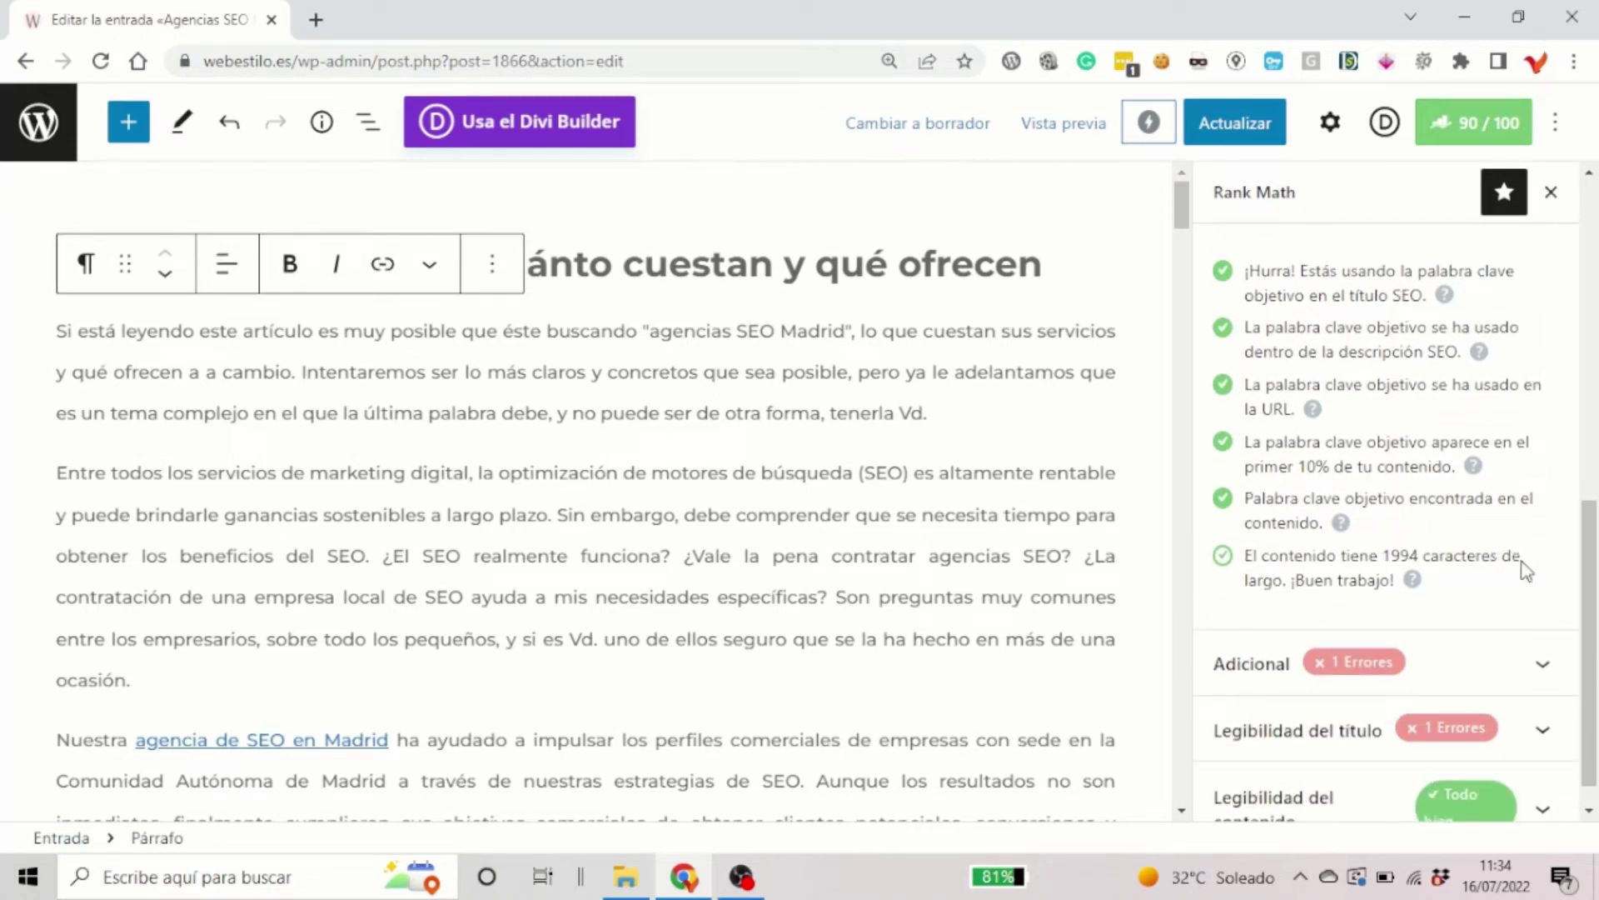
Examine the second and following paragraphs against the basic SEO checks on keyword presence in the content and content length.
left_click(899, 517)
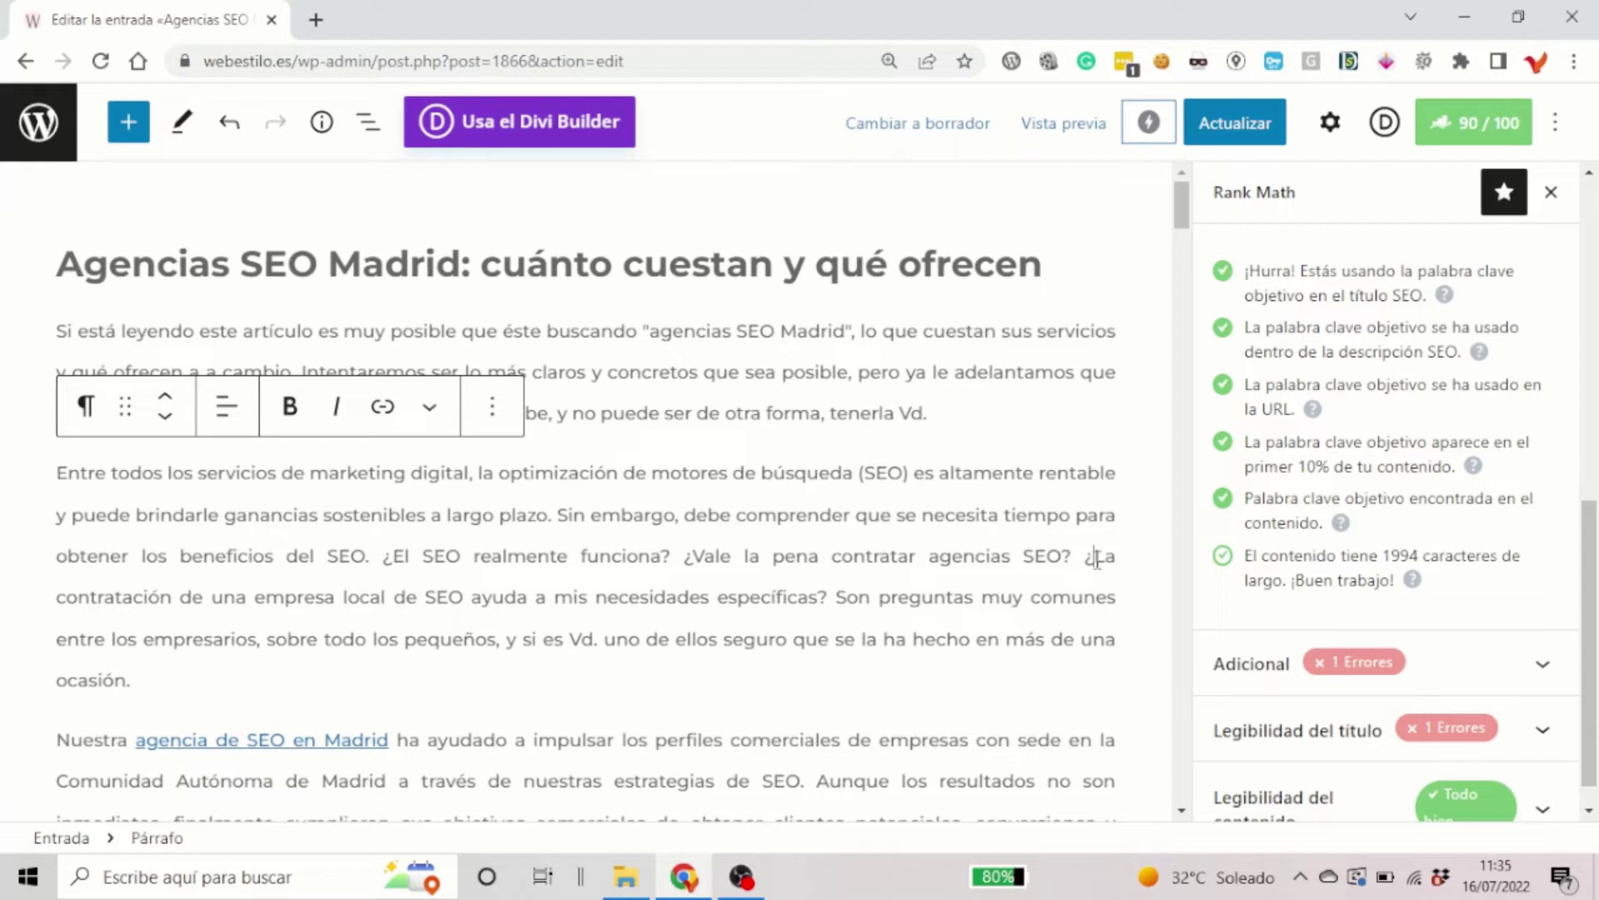
scroll(1096, 559, "down", 1)
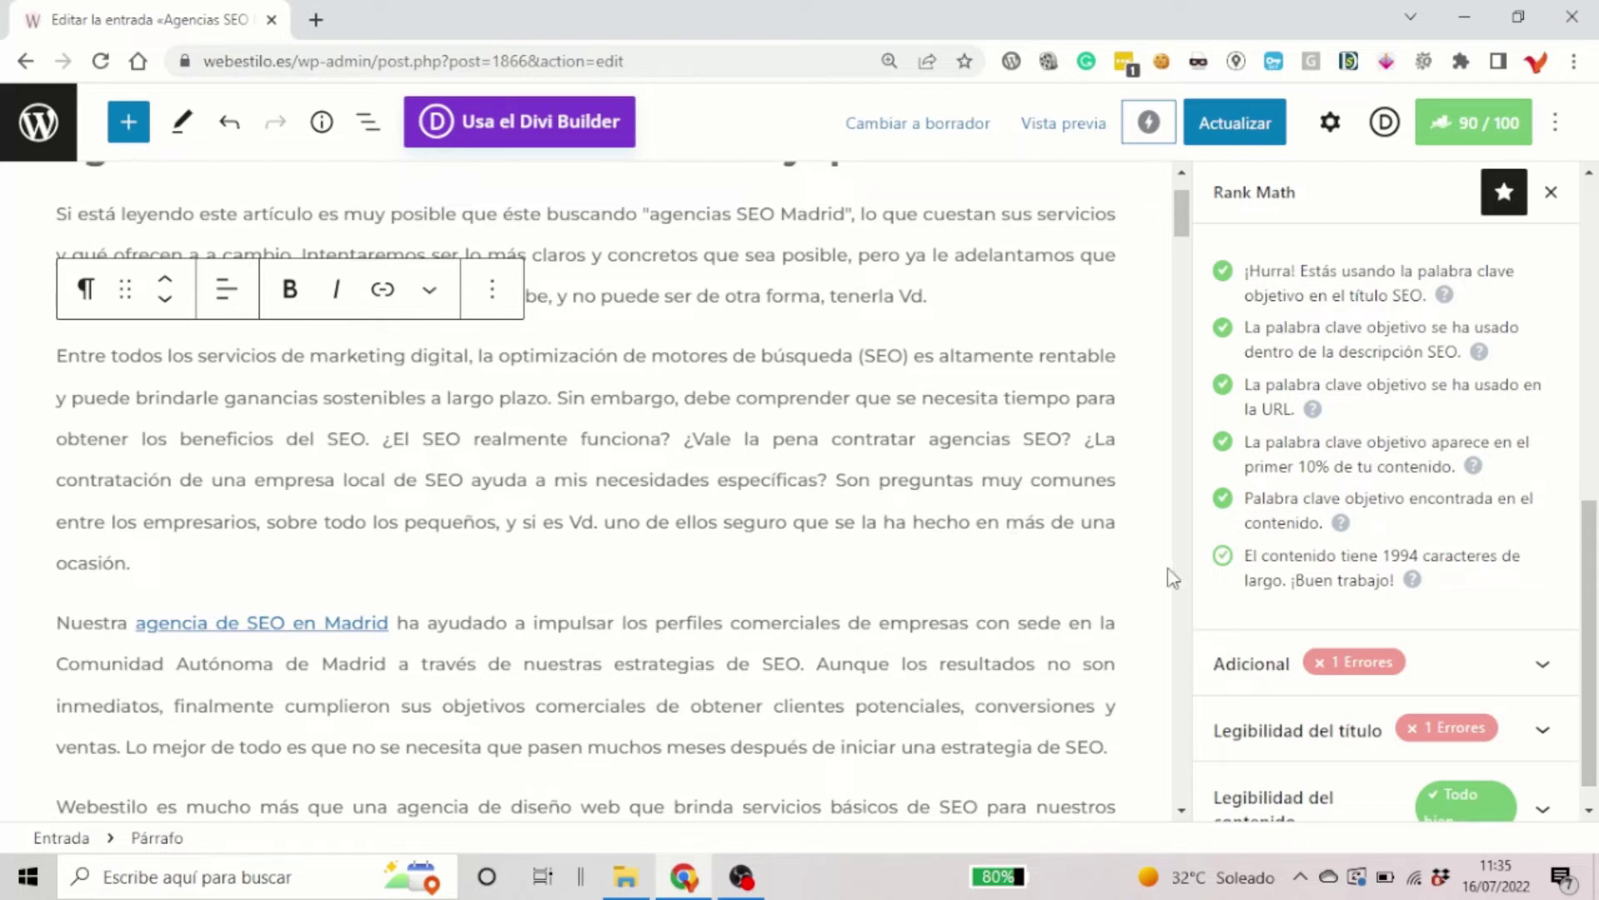
mouse_move(1026, 595)
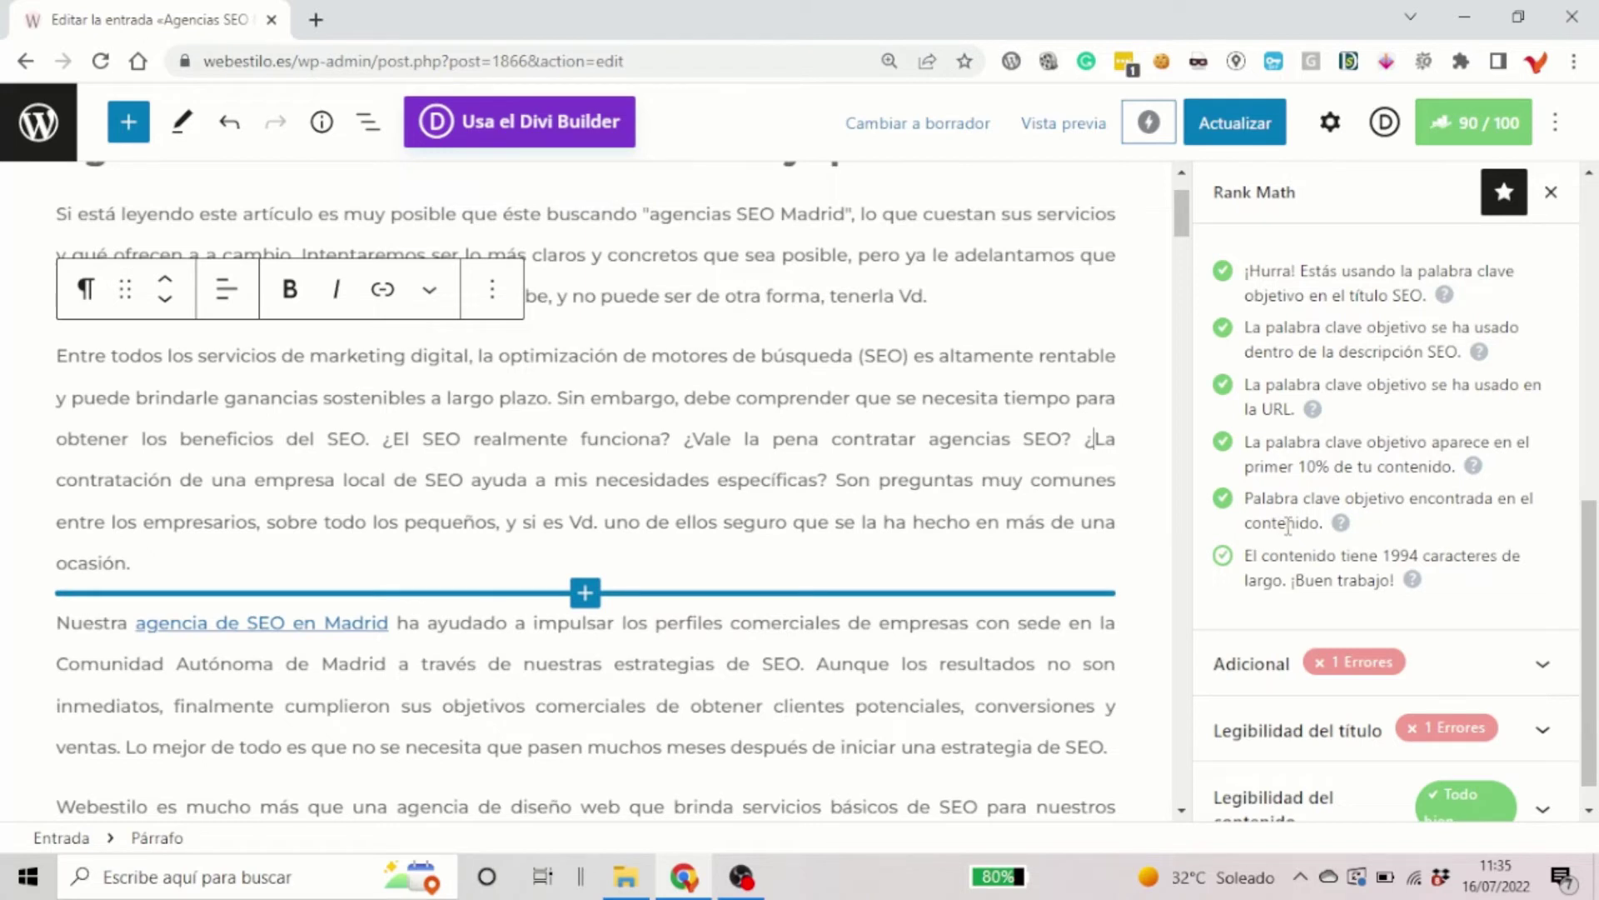
scroll(1289, 527, "up", 1)
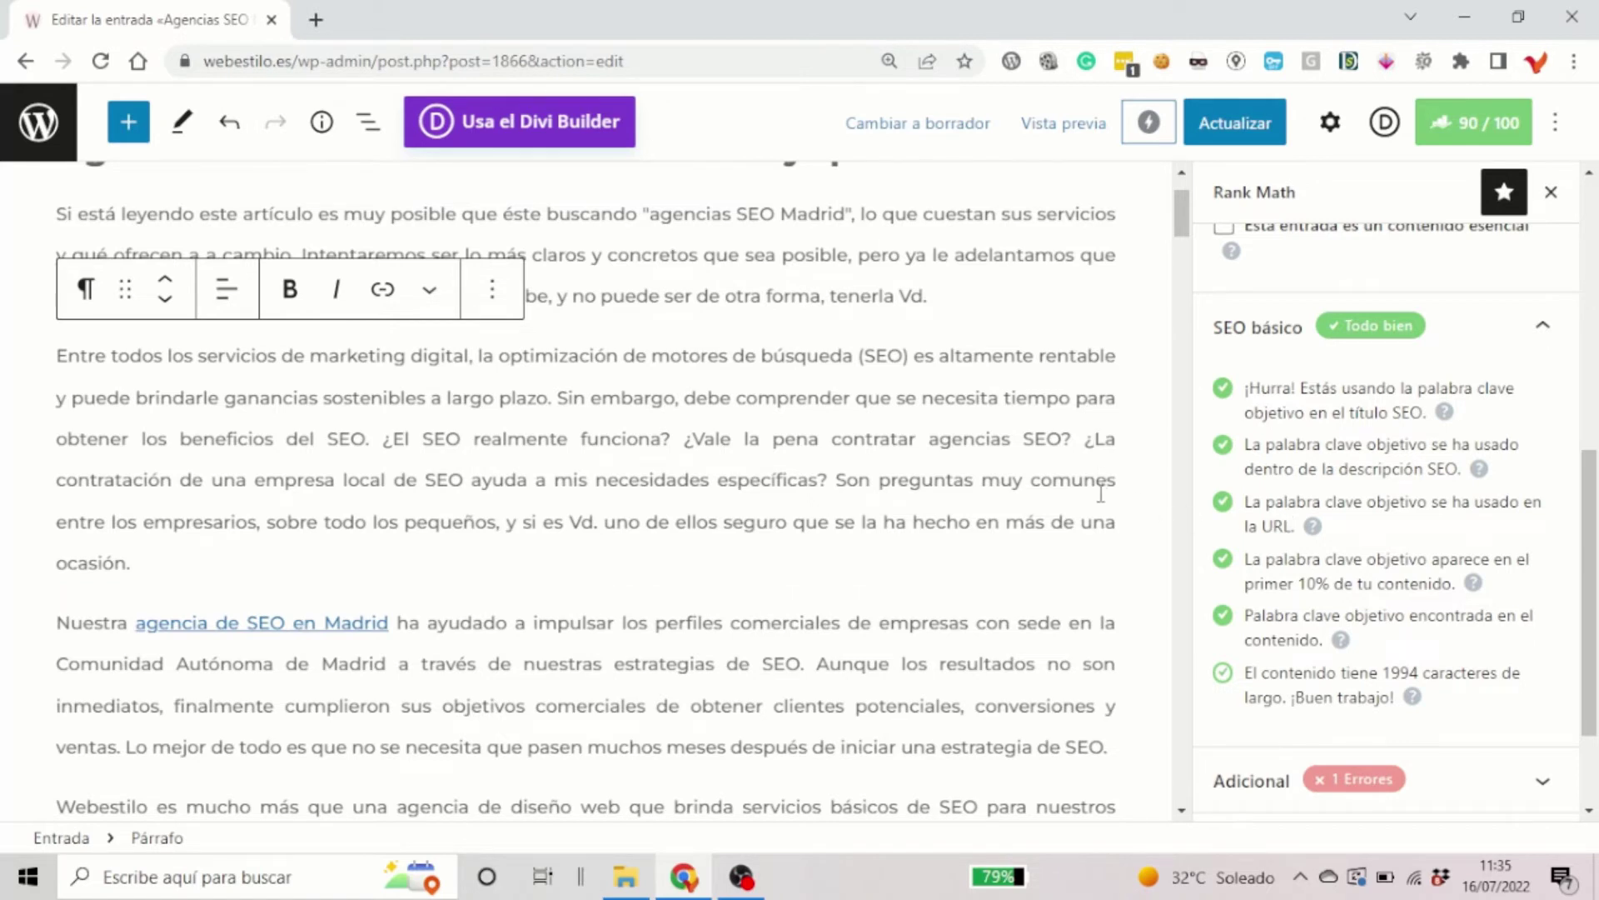
scroll(1100, 494, "down", 2)
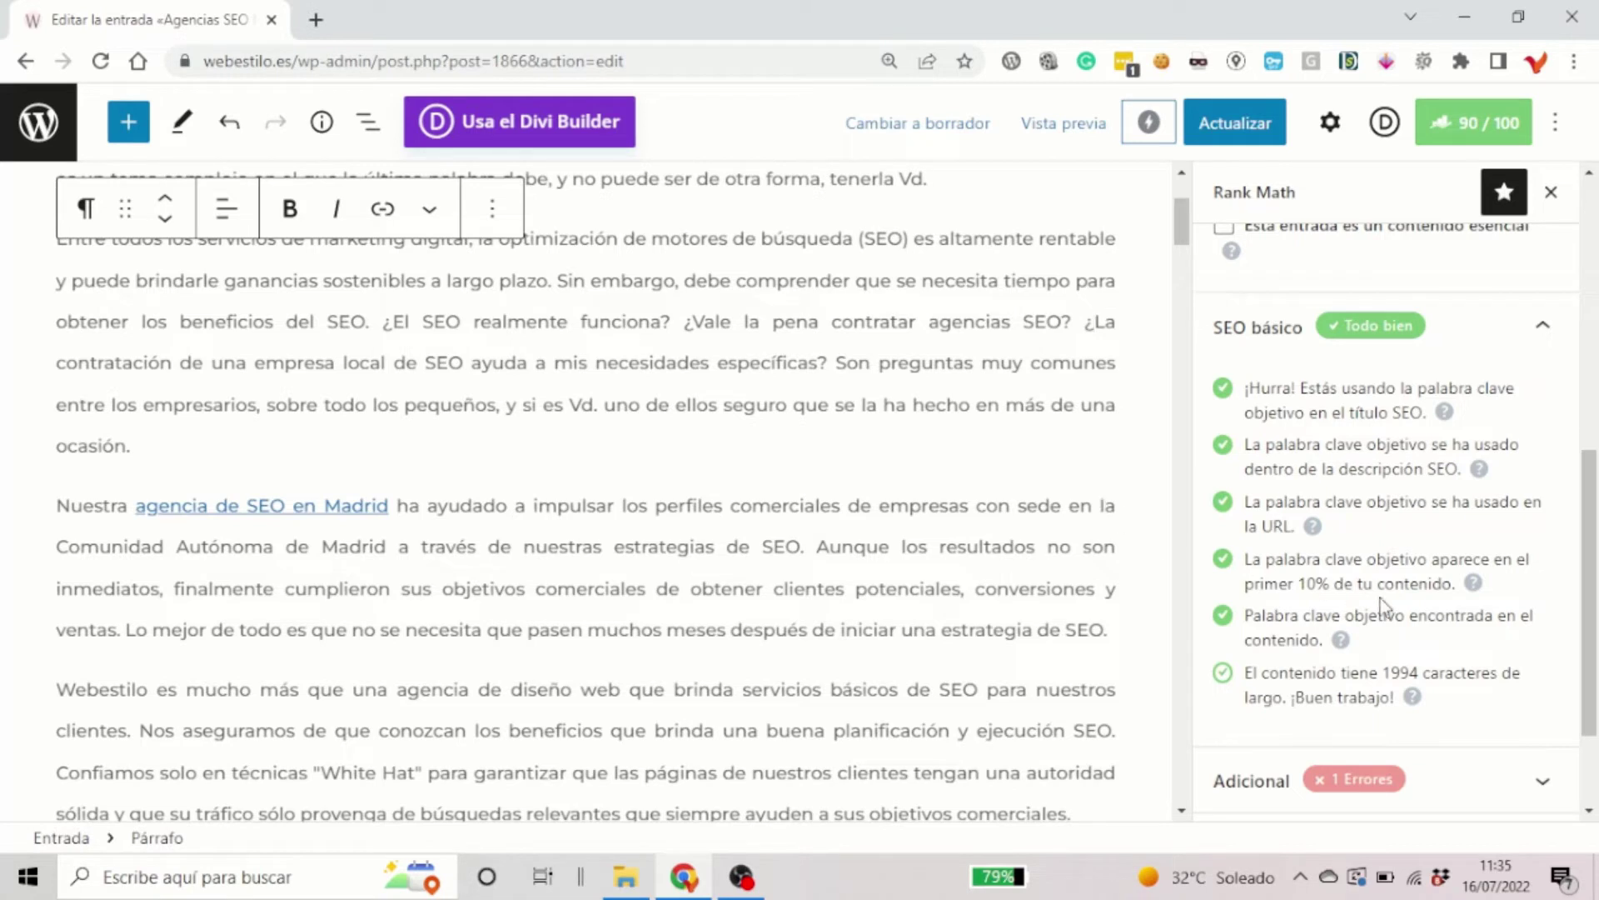
scroll(1389, 606, "down", 2)
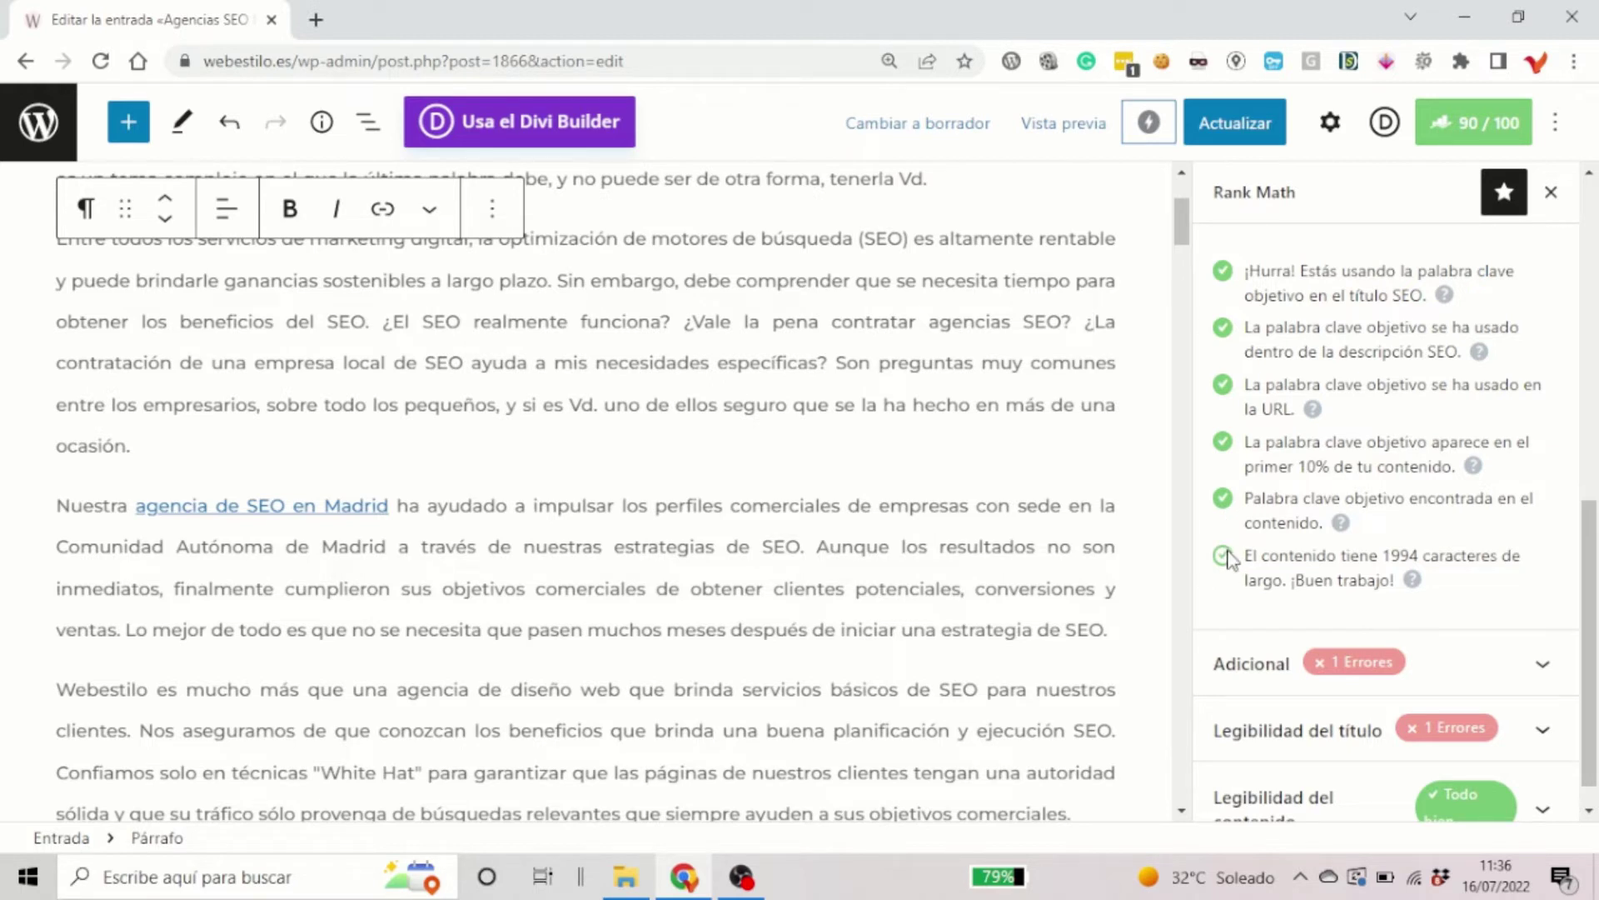
scroll(1228, 556, "down", 1)
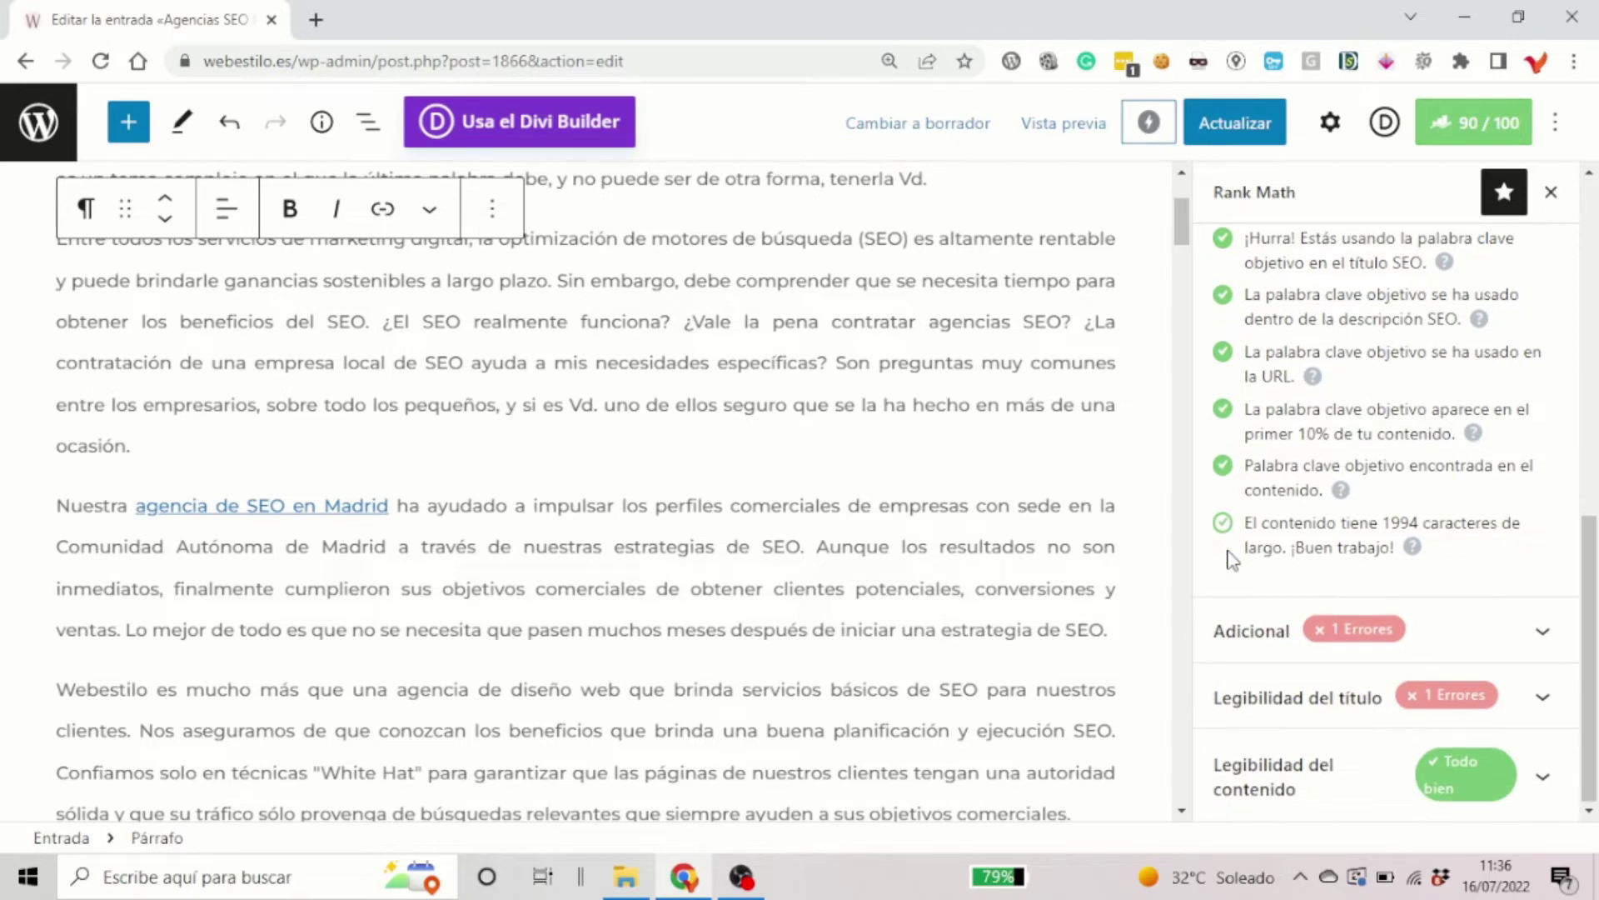
Expand the additional SEO checks and highlight "agencias SEO en Madrid" in the "El precio de las agencias SEO en Madrid" subheading.
left_click(1250, 633)
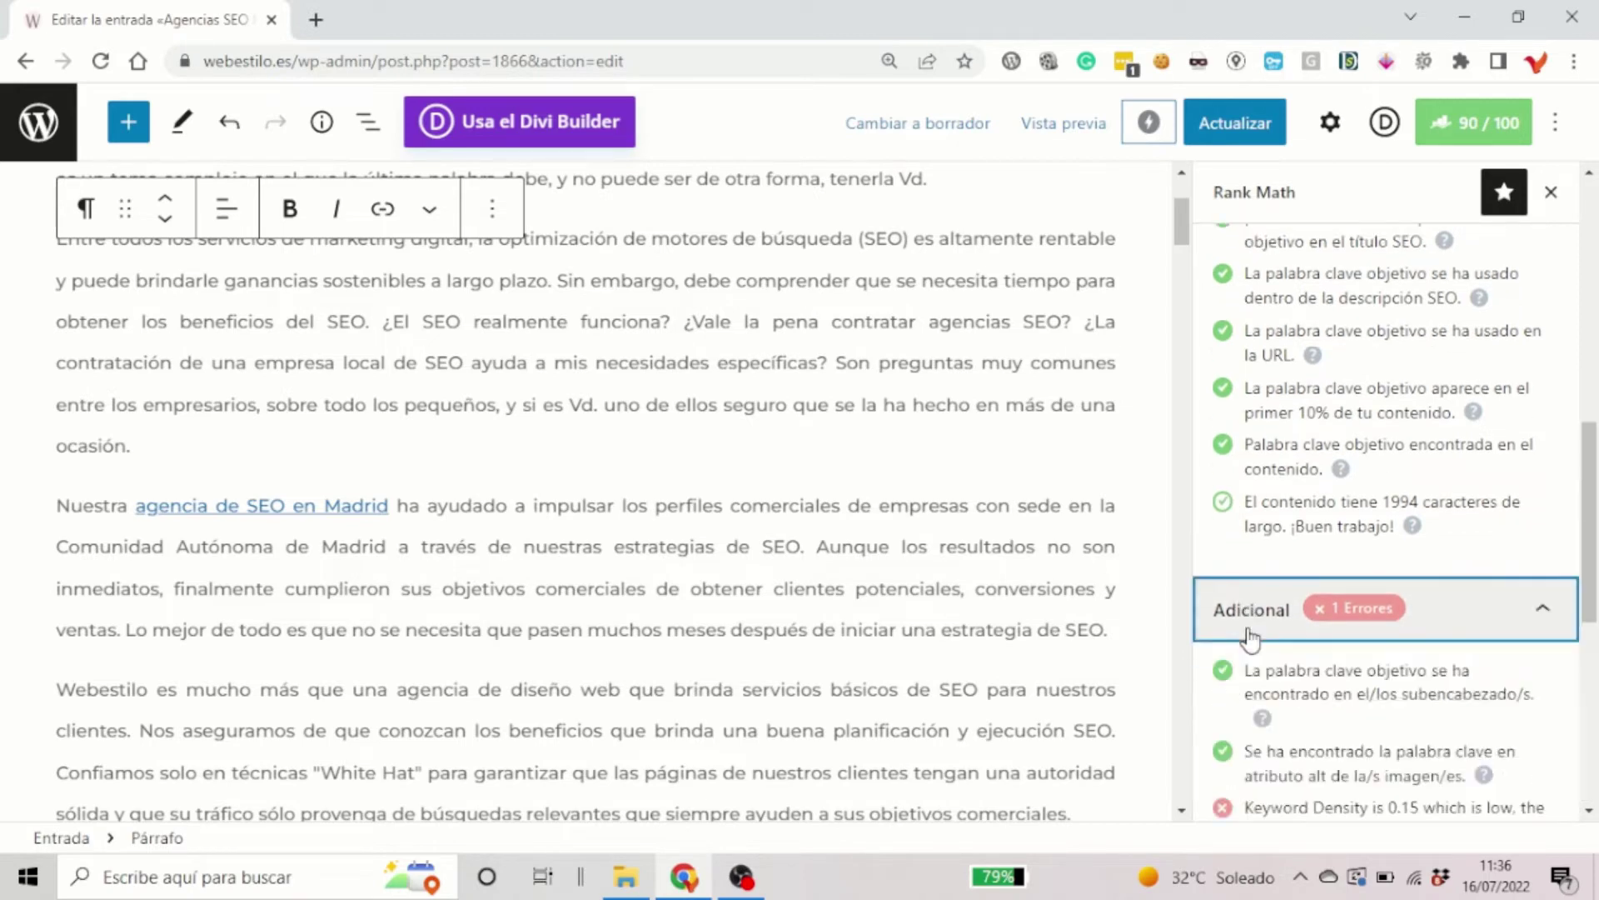
scroll(1252, 637, "up", 1)
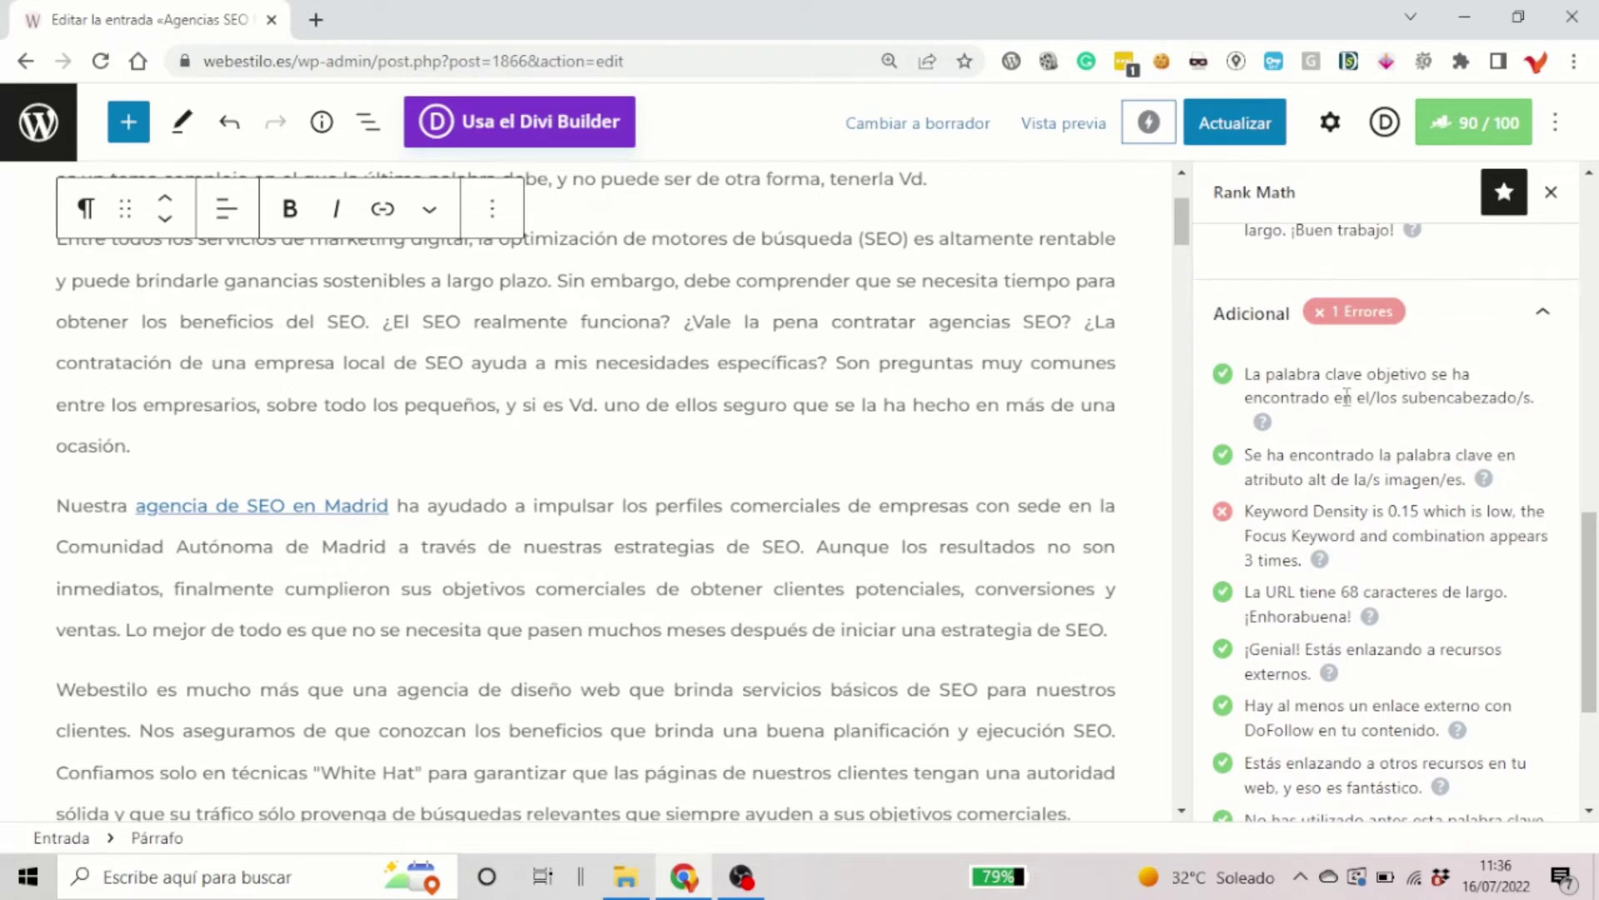
scroll(704, 413, "down", 6)
scroll(705, 413, "down", 2)
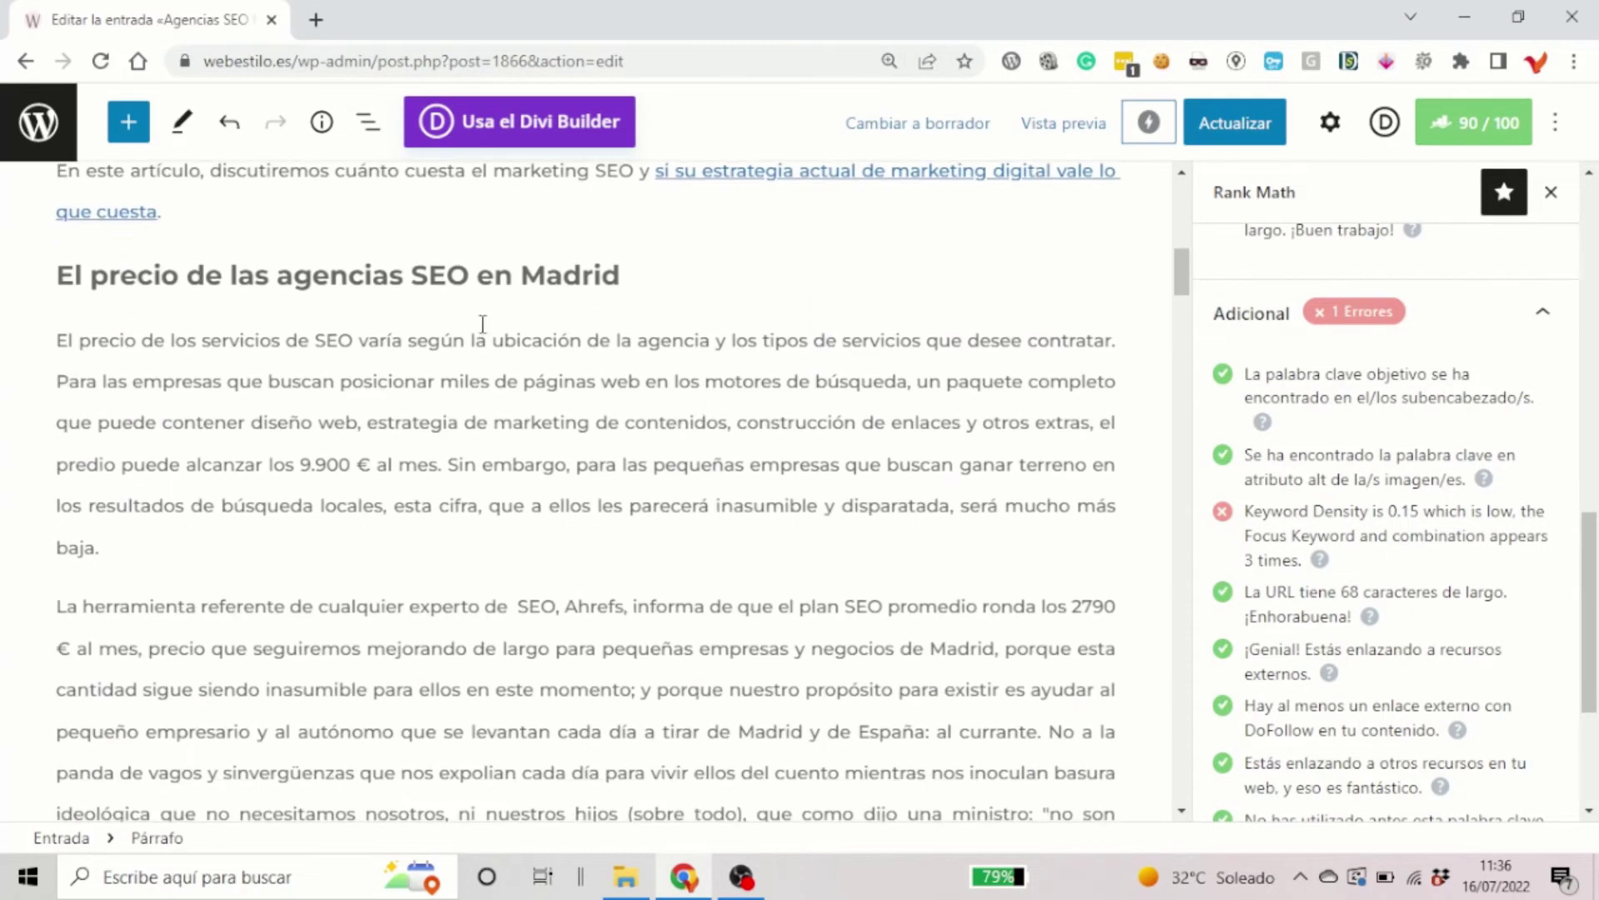
left_click_drag(632, 275, 281, 282)
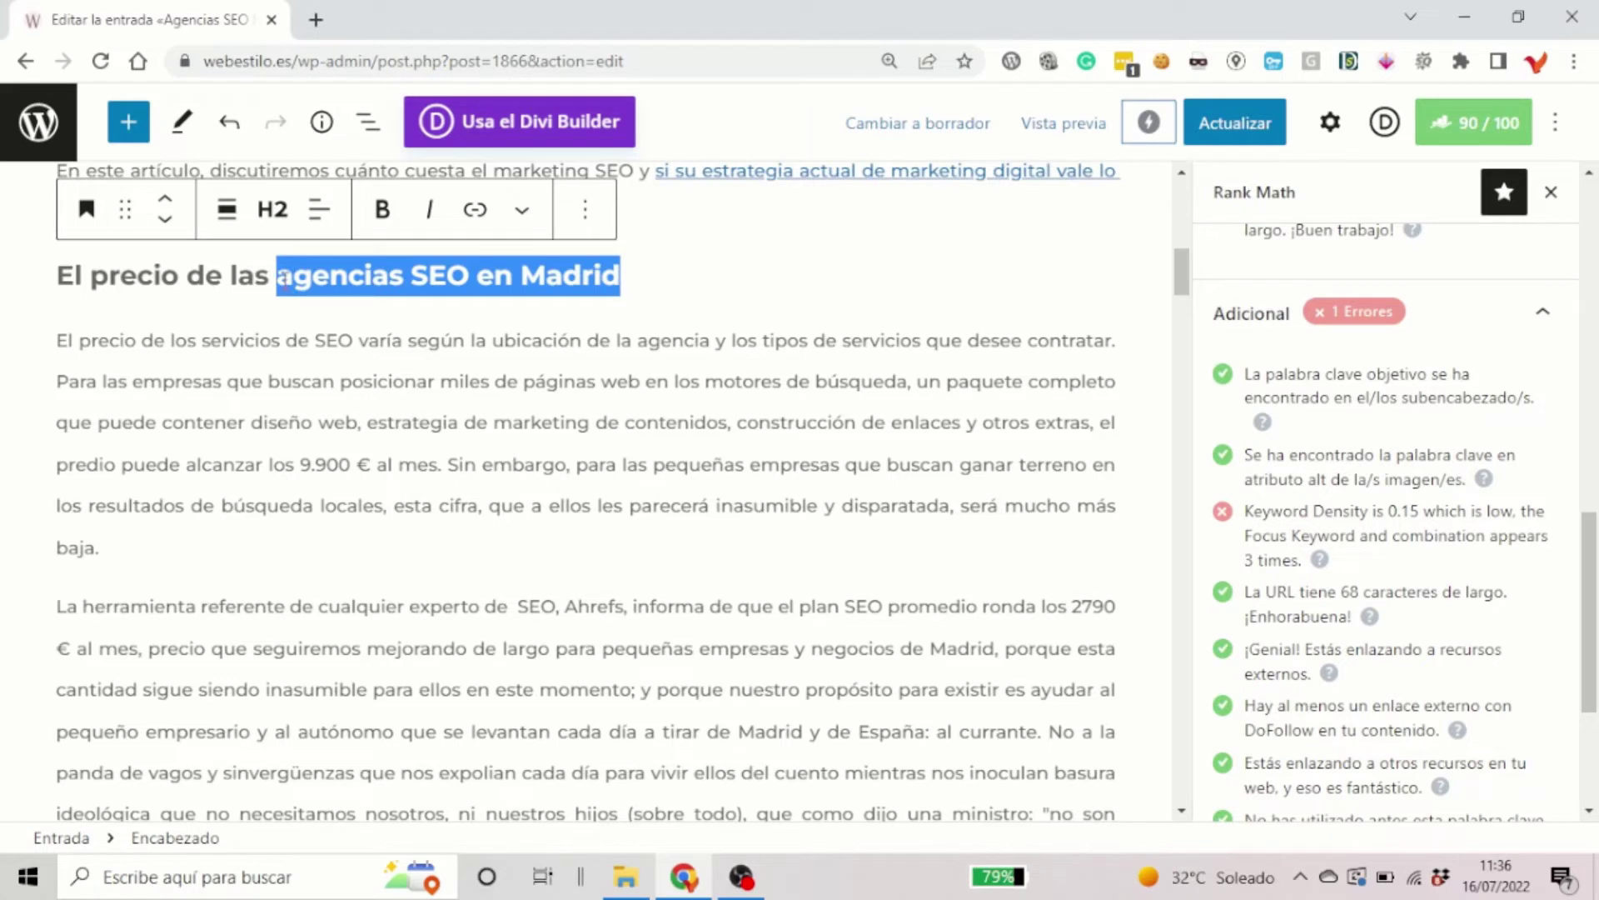
left_click(736, 280)
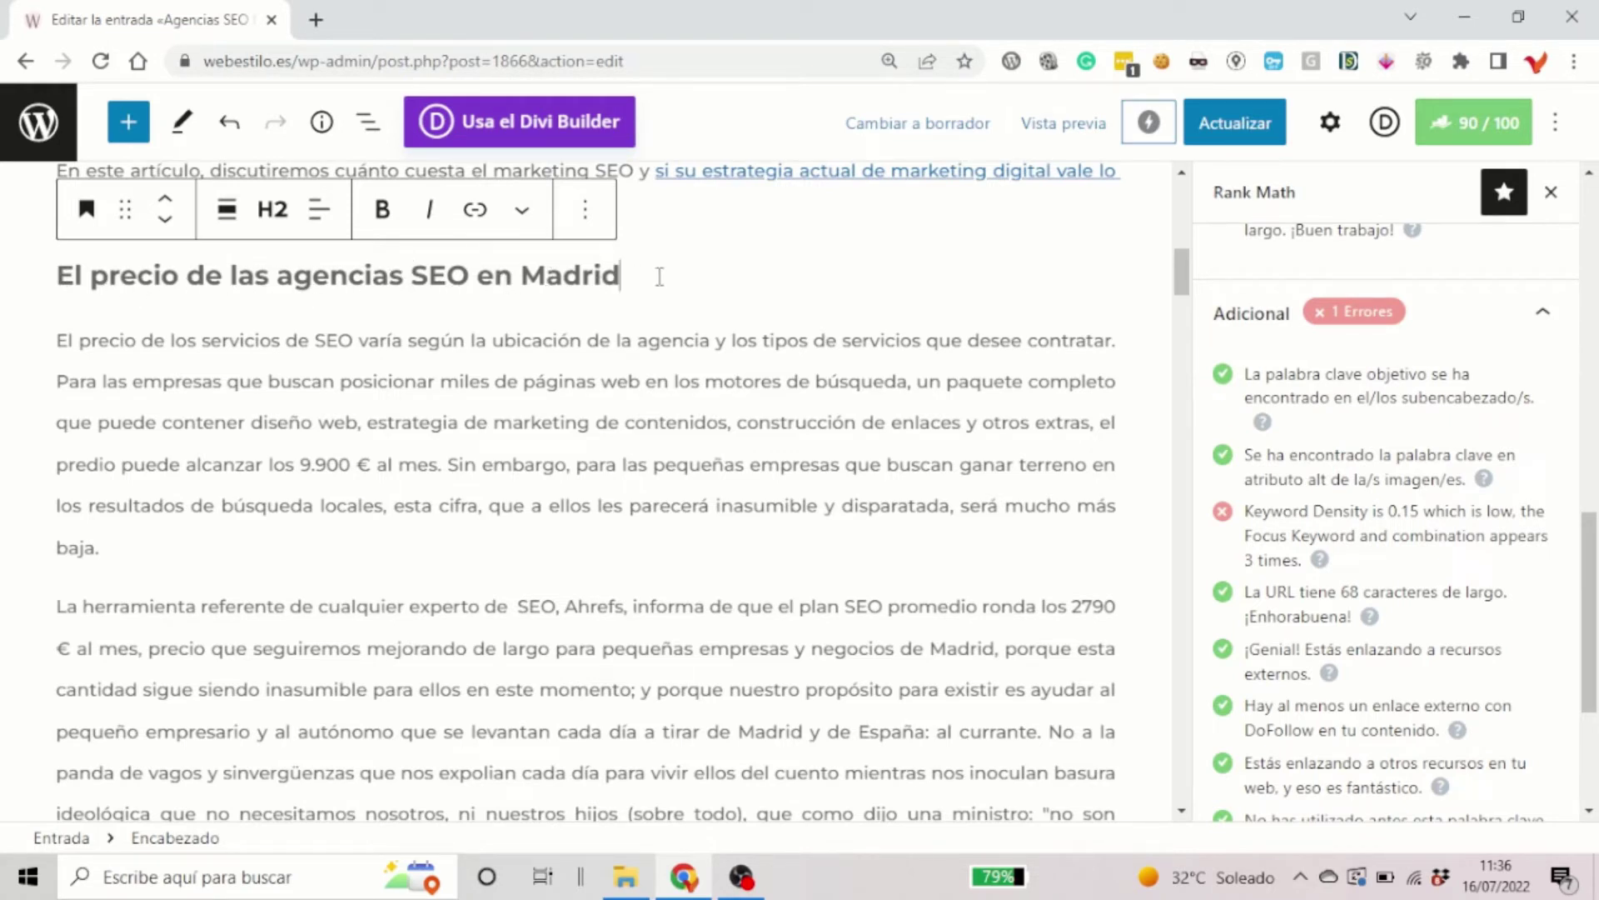
left_click_drag(664, 272, 301, 242)
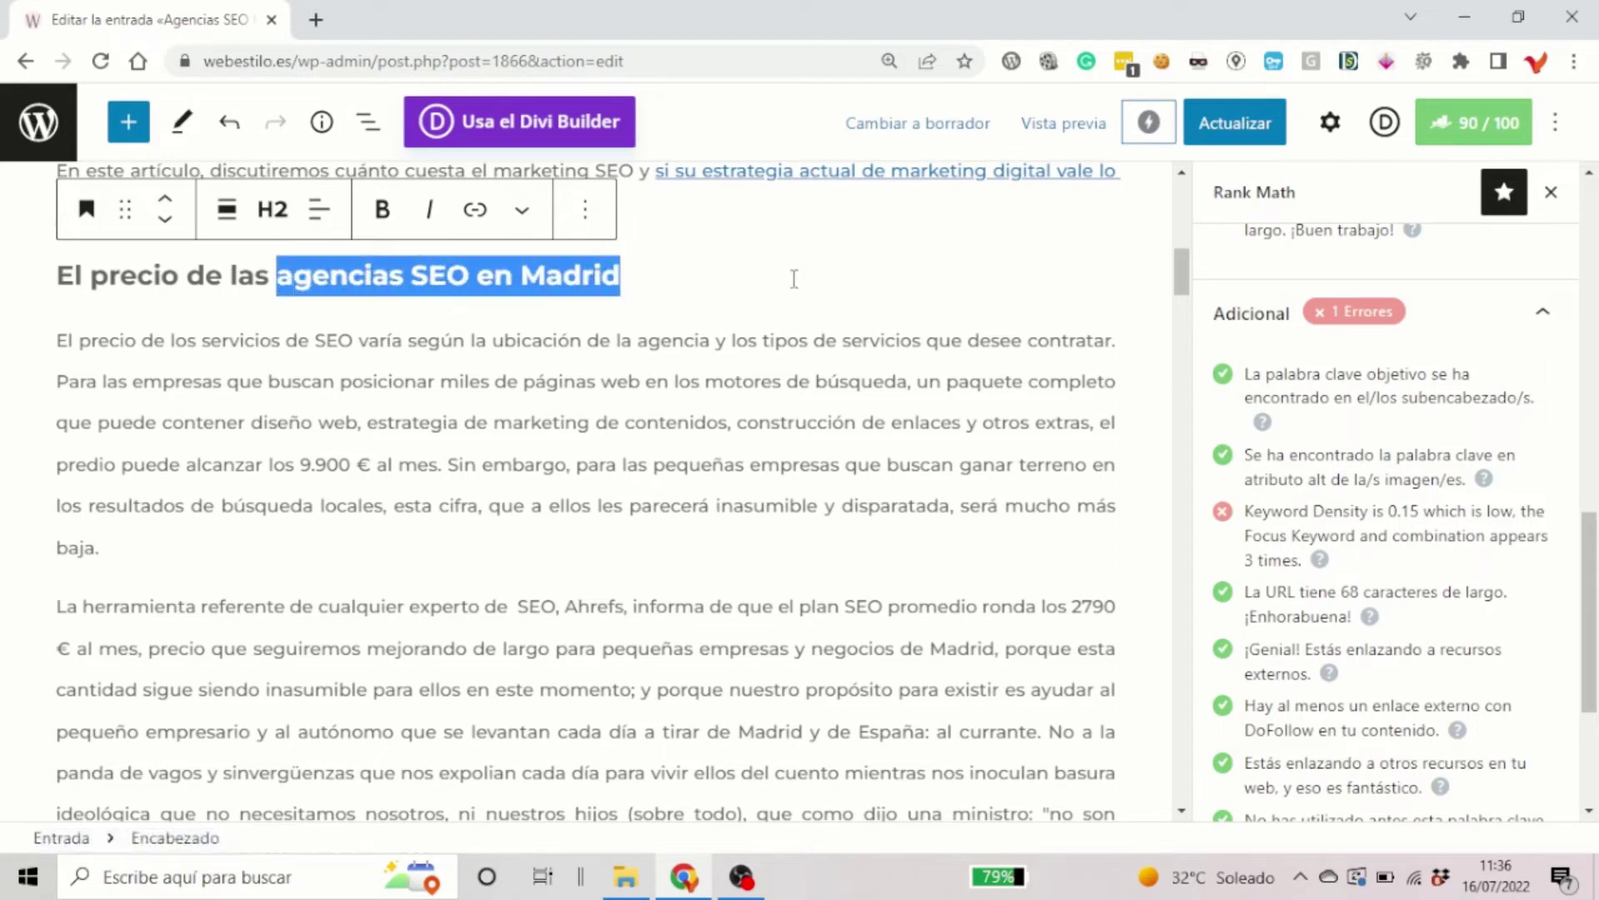
Find the subheading "Modelos de precios de las agencias SEO Madrid" and highlight its keyword "agencias SEO Madrid".
scroll(794, 278, "down", 7)
scroll(794, 279, "down", 12)
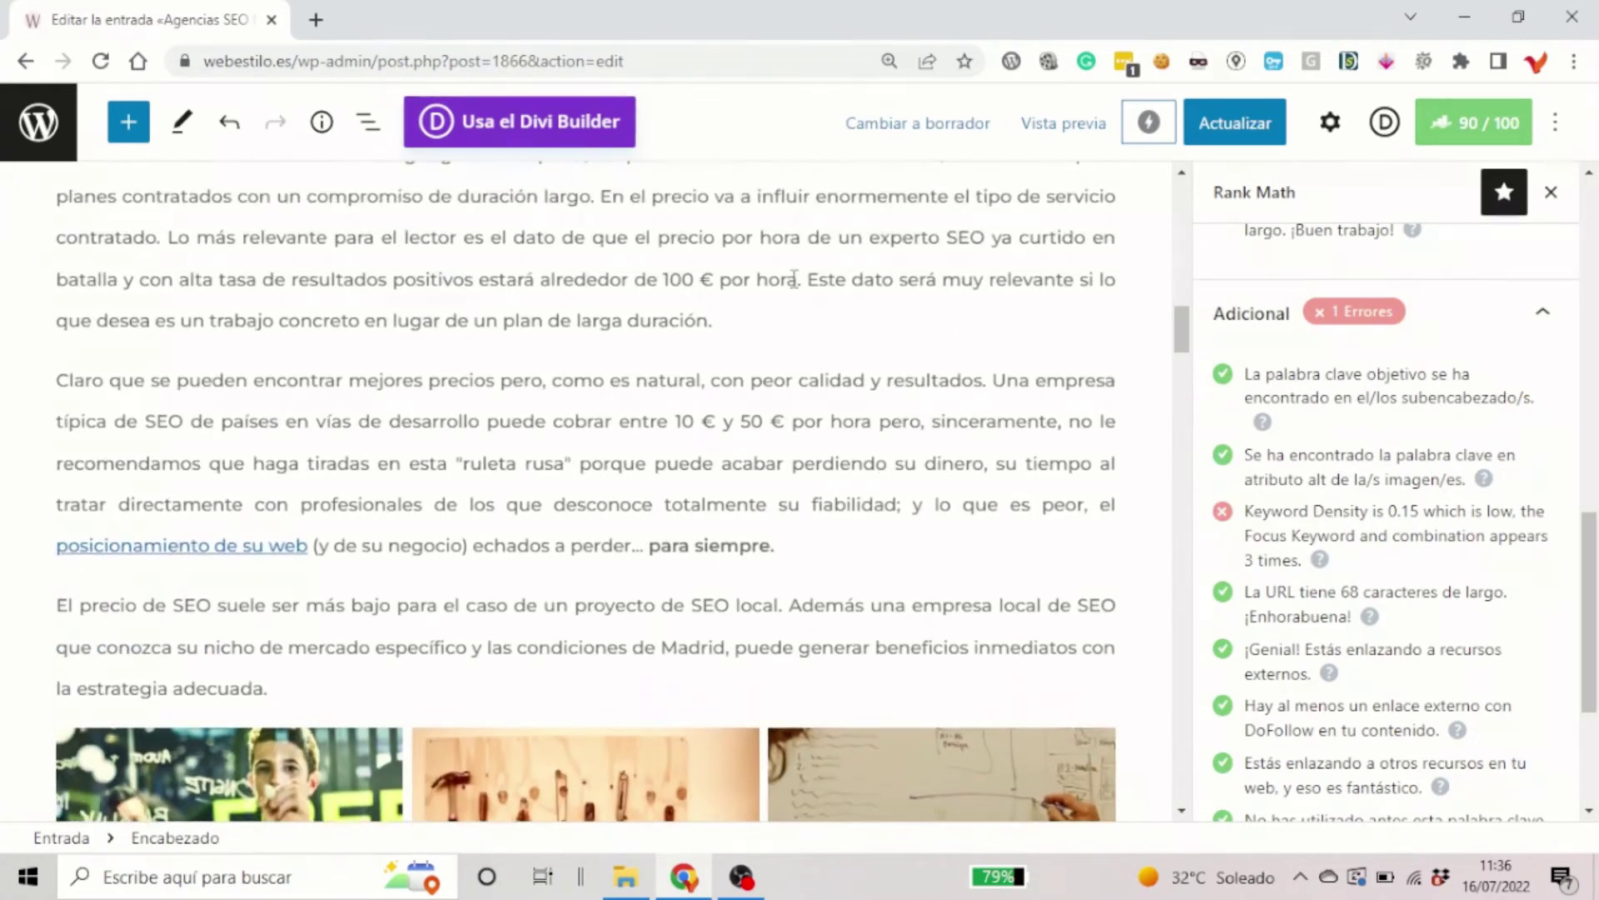
scroll(791, 273, "down", 2)
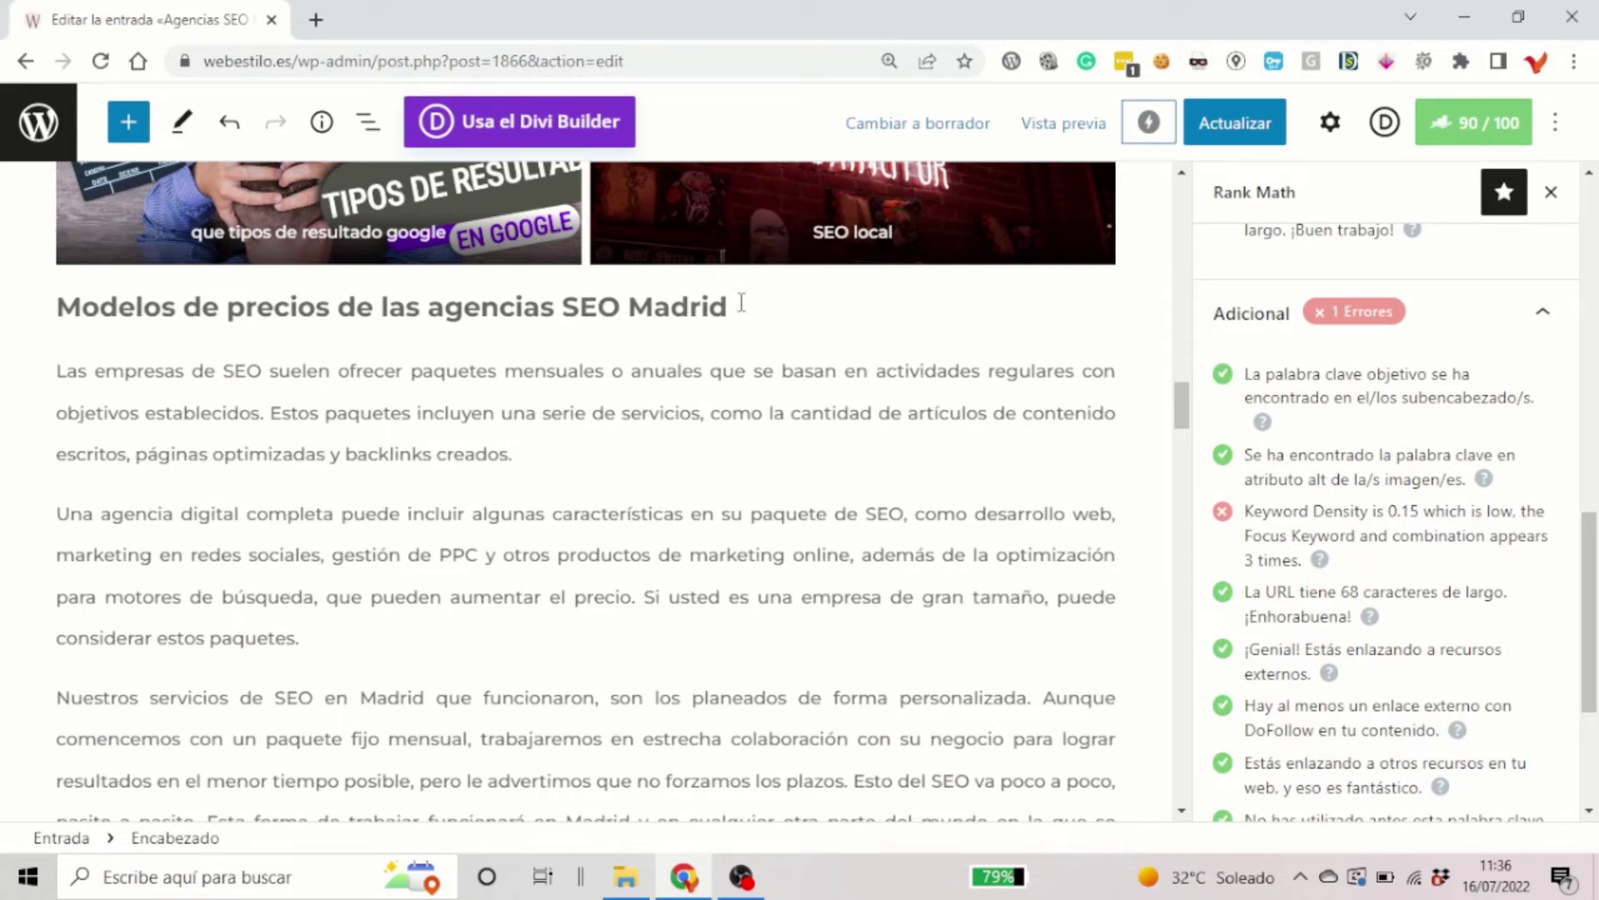
left_click_drag(742, 302, 394, 320)
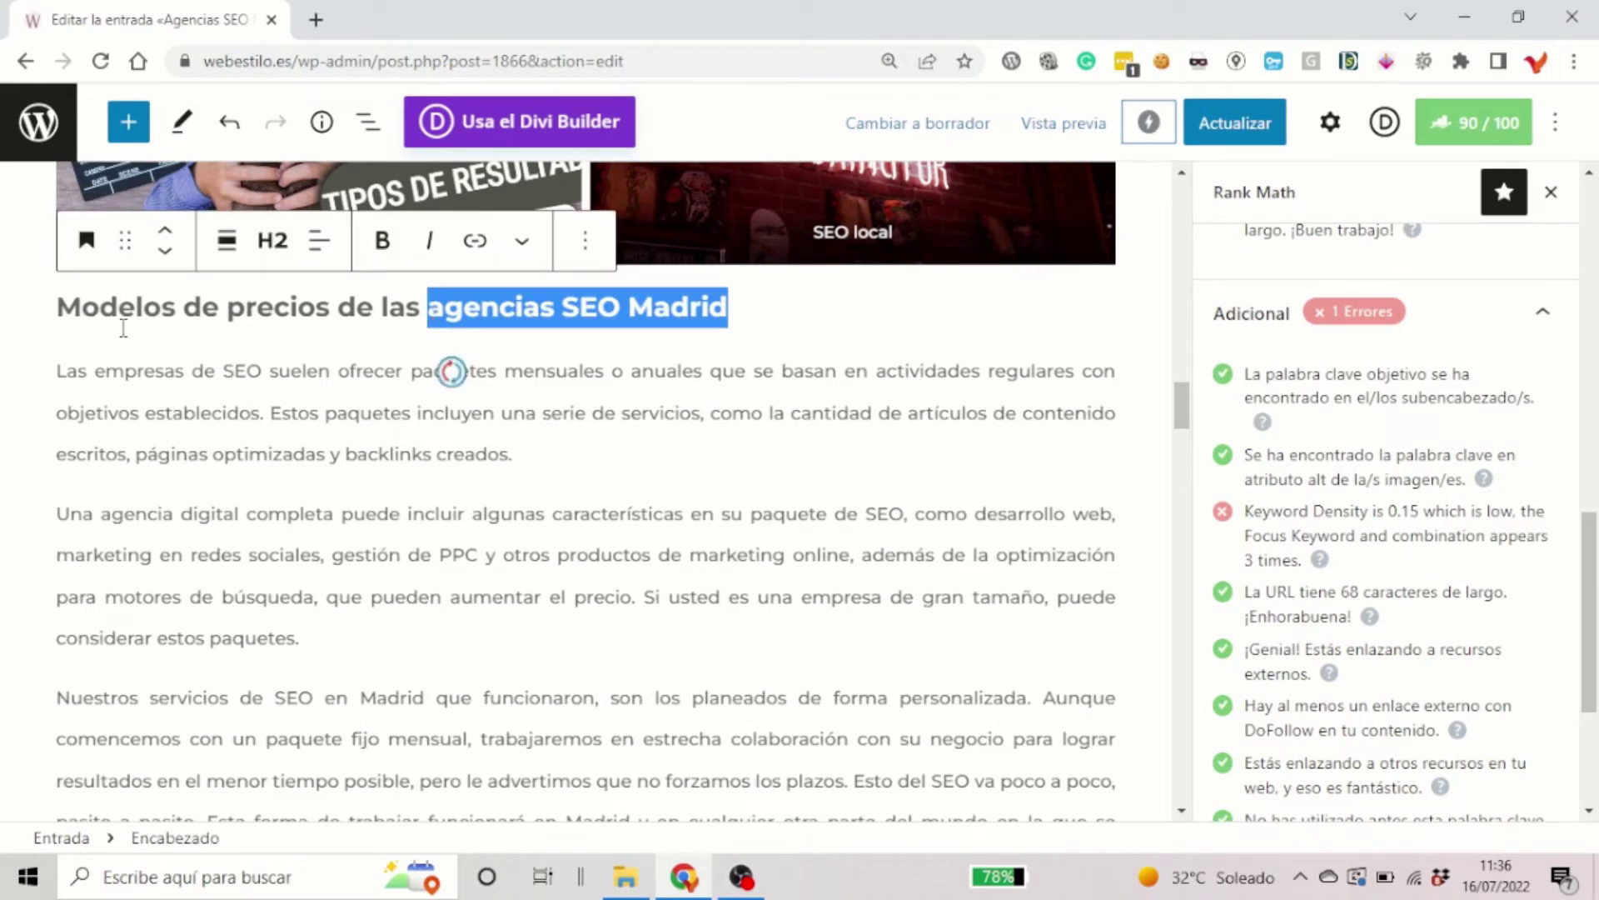
left_click(785, 320)
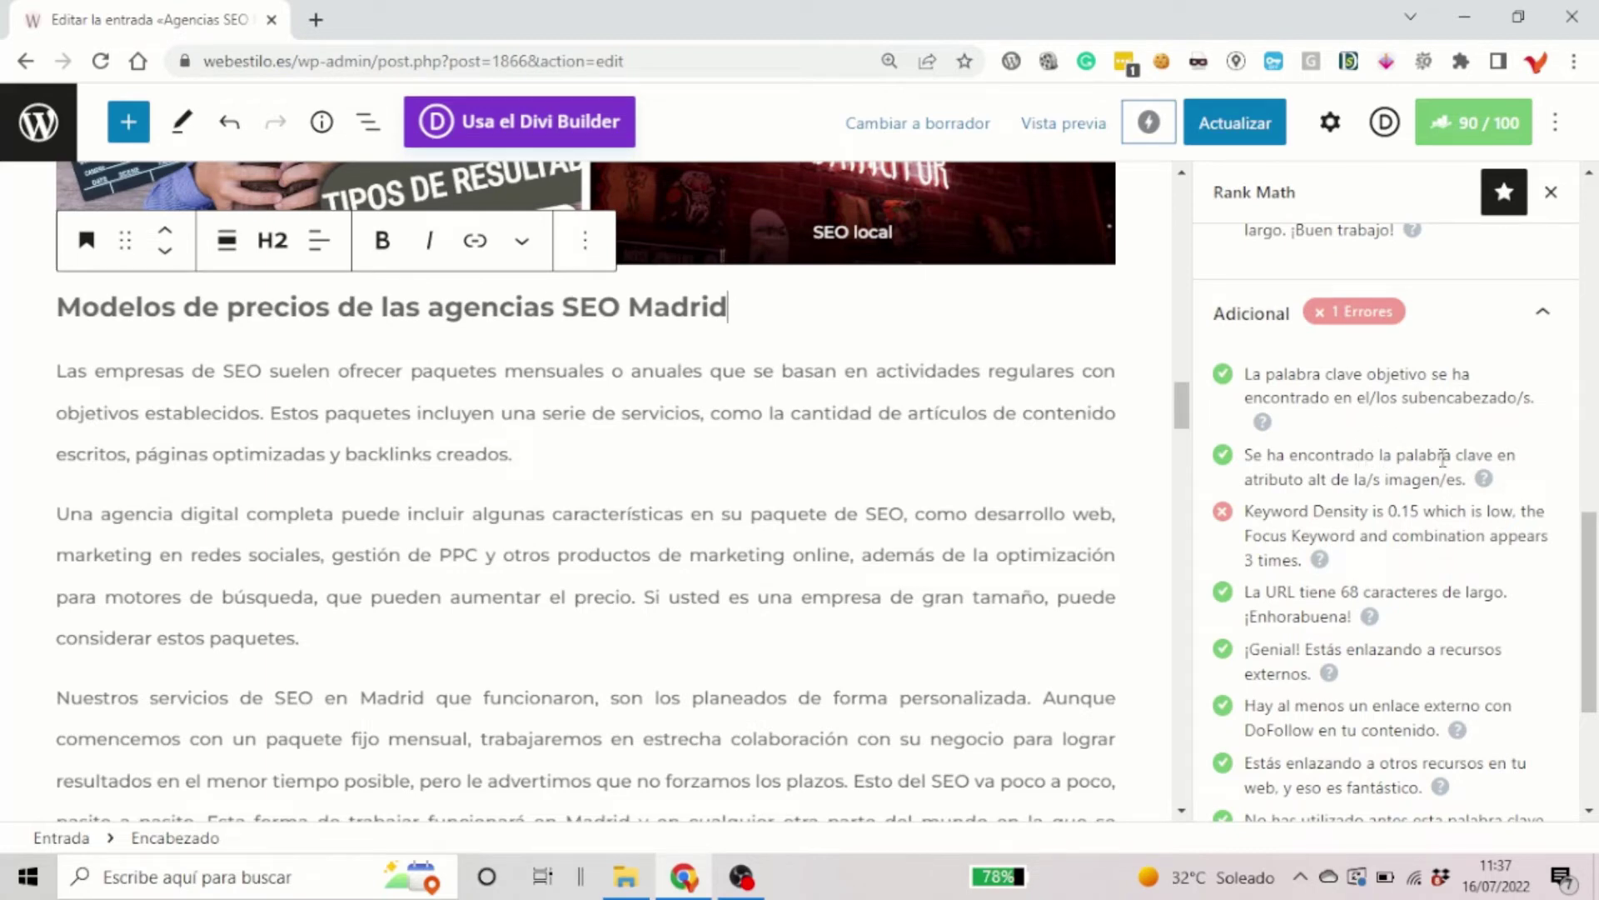
Highlight the caption "Agencias SEO Madrid" on the first image of the post's gallery.
scroll(1456, 484, "up", 4)
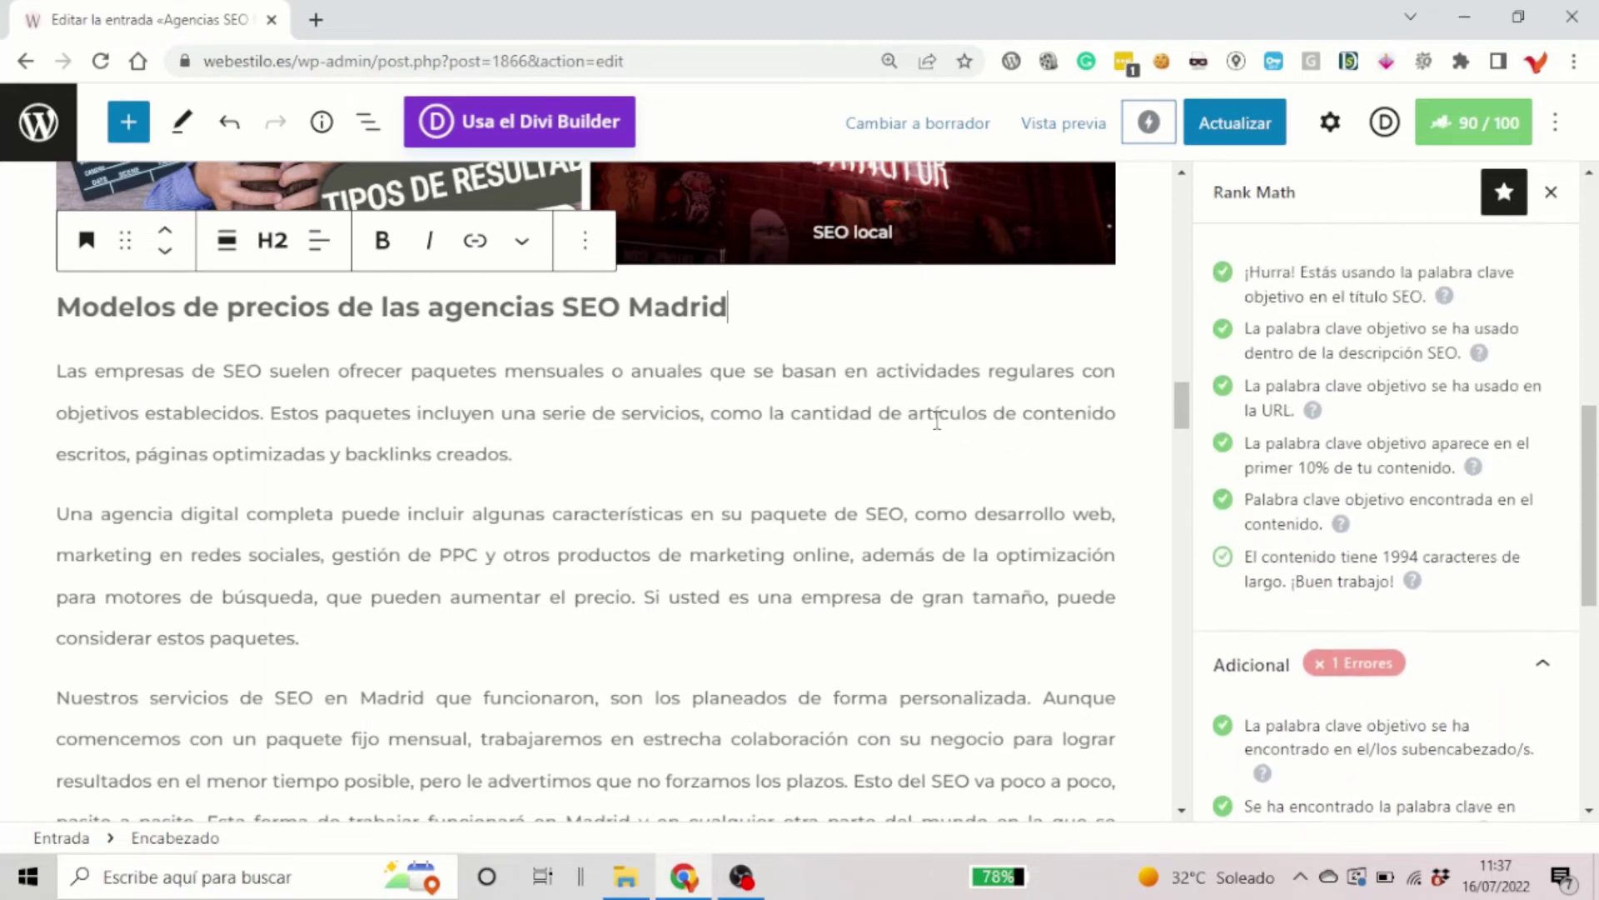
scroll(941, 430, "up", 5)
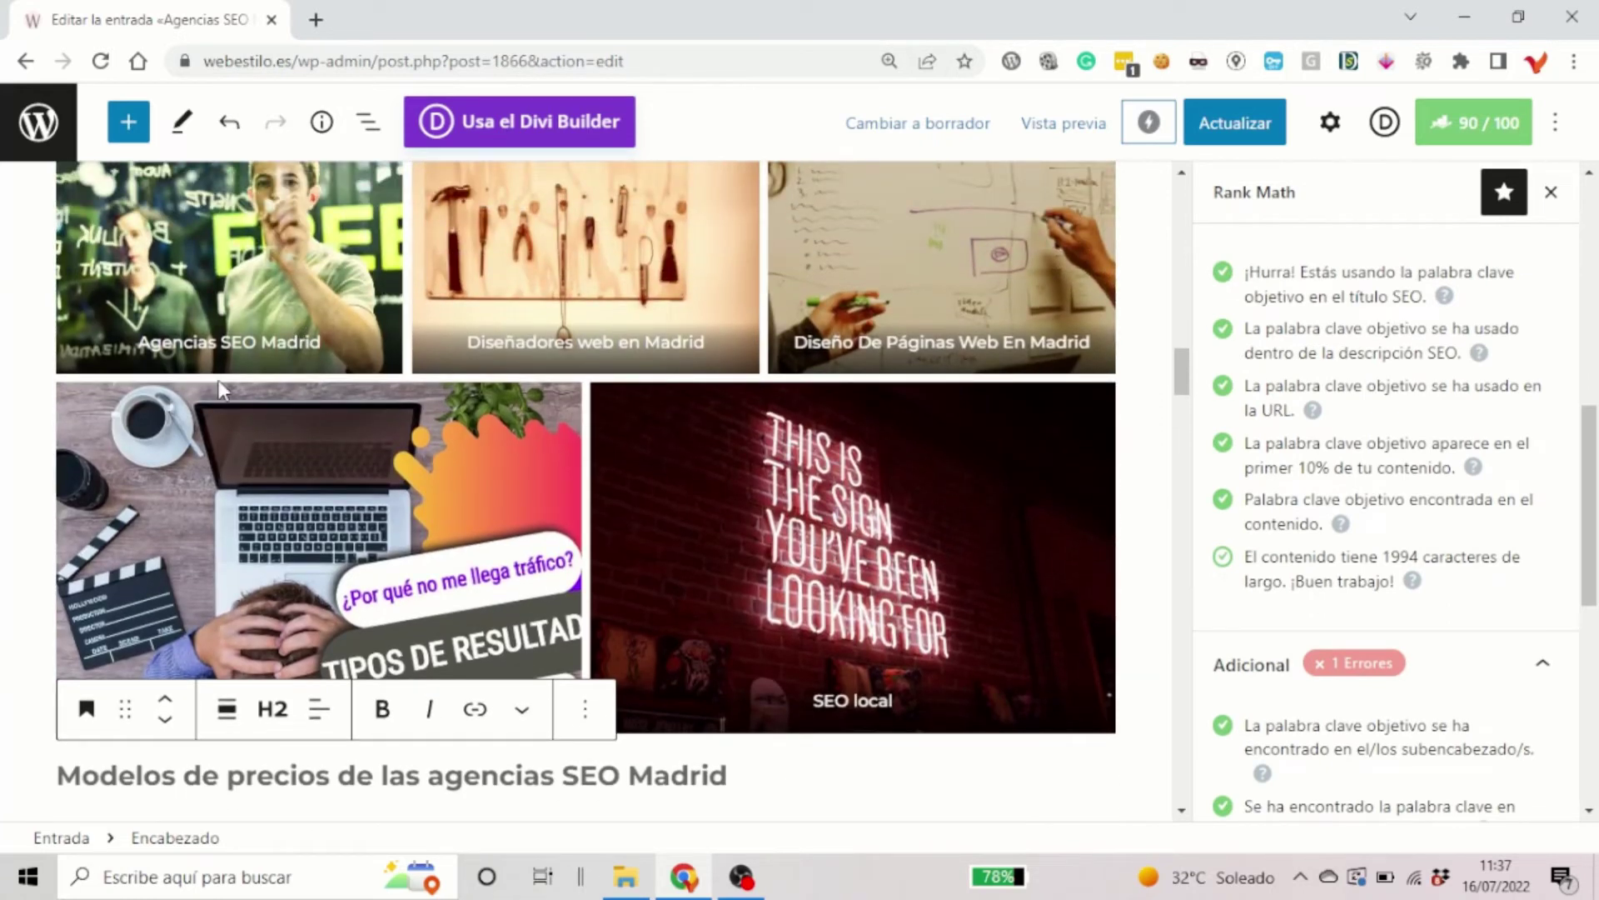
left_click_drag(322, 348, 143, 350)
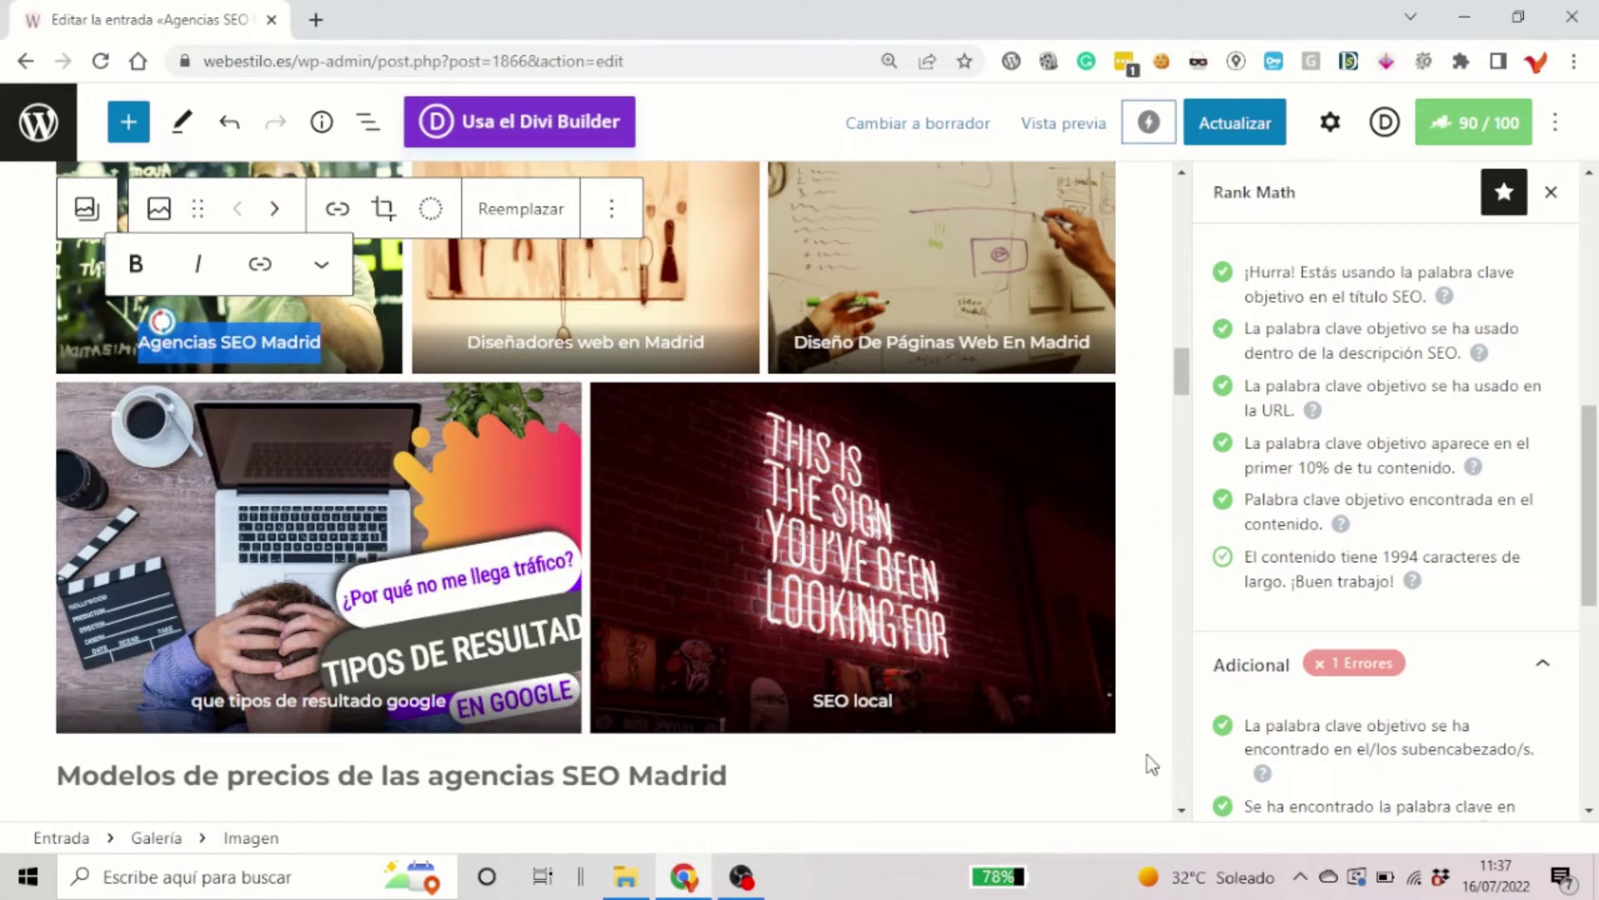
Review the additional checks on image alt text, keyword density, URL length, external and internal links, and Content AI.
left_click(1356, 647)
scroll(1356, 647, "down", 4)
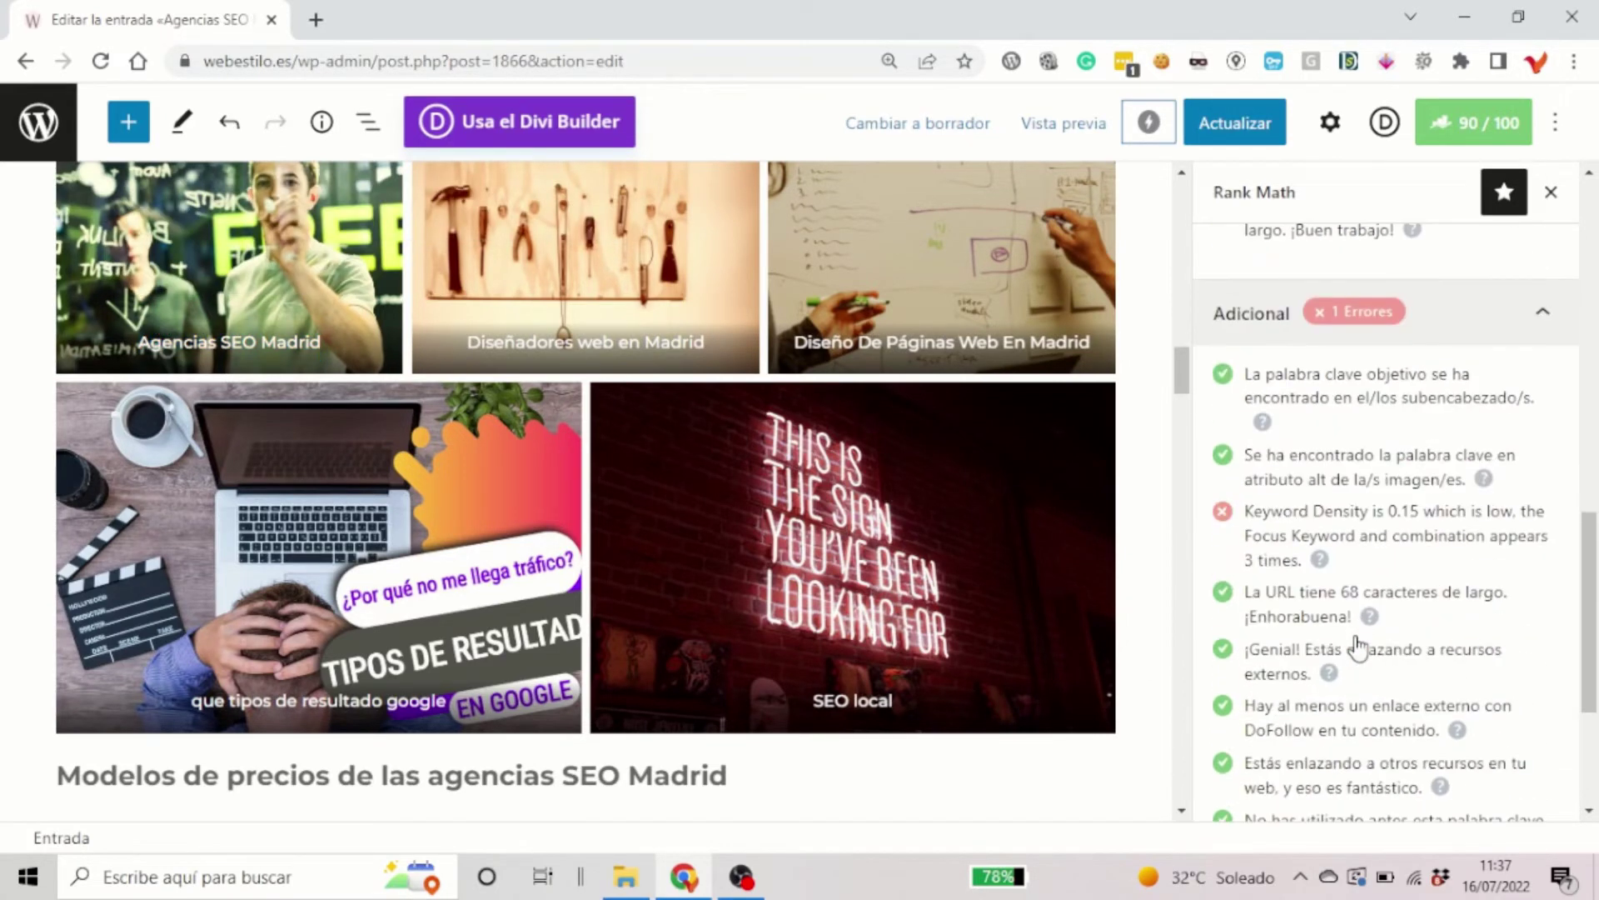
scroll(1395, 640, "down", 3)
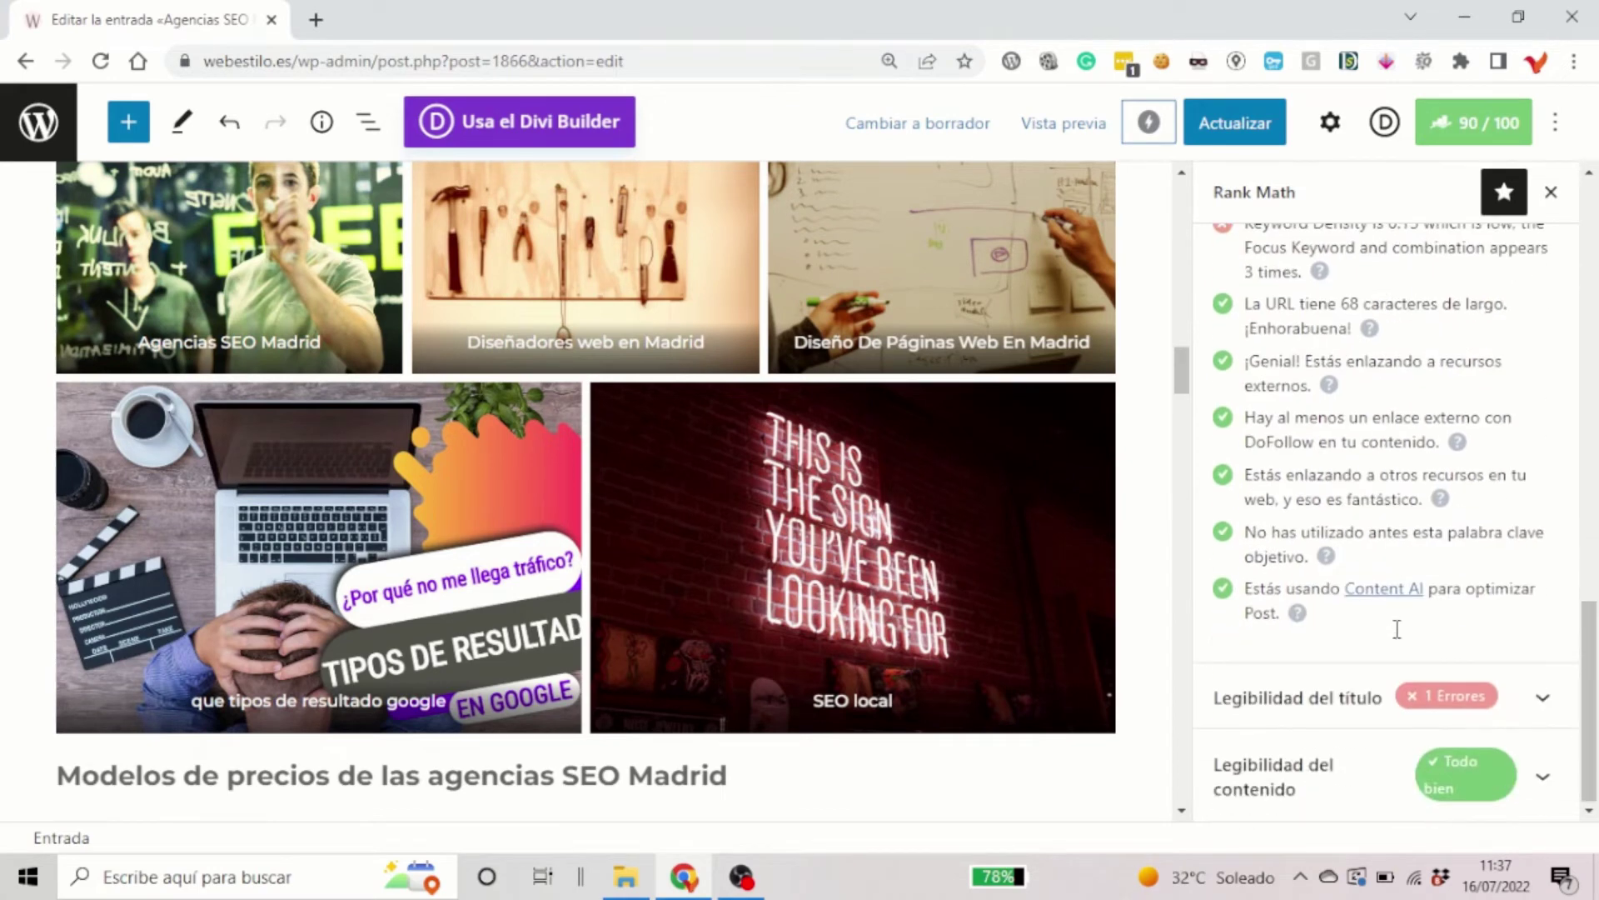
scroll(1333, 691, "up", 4)
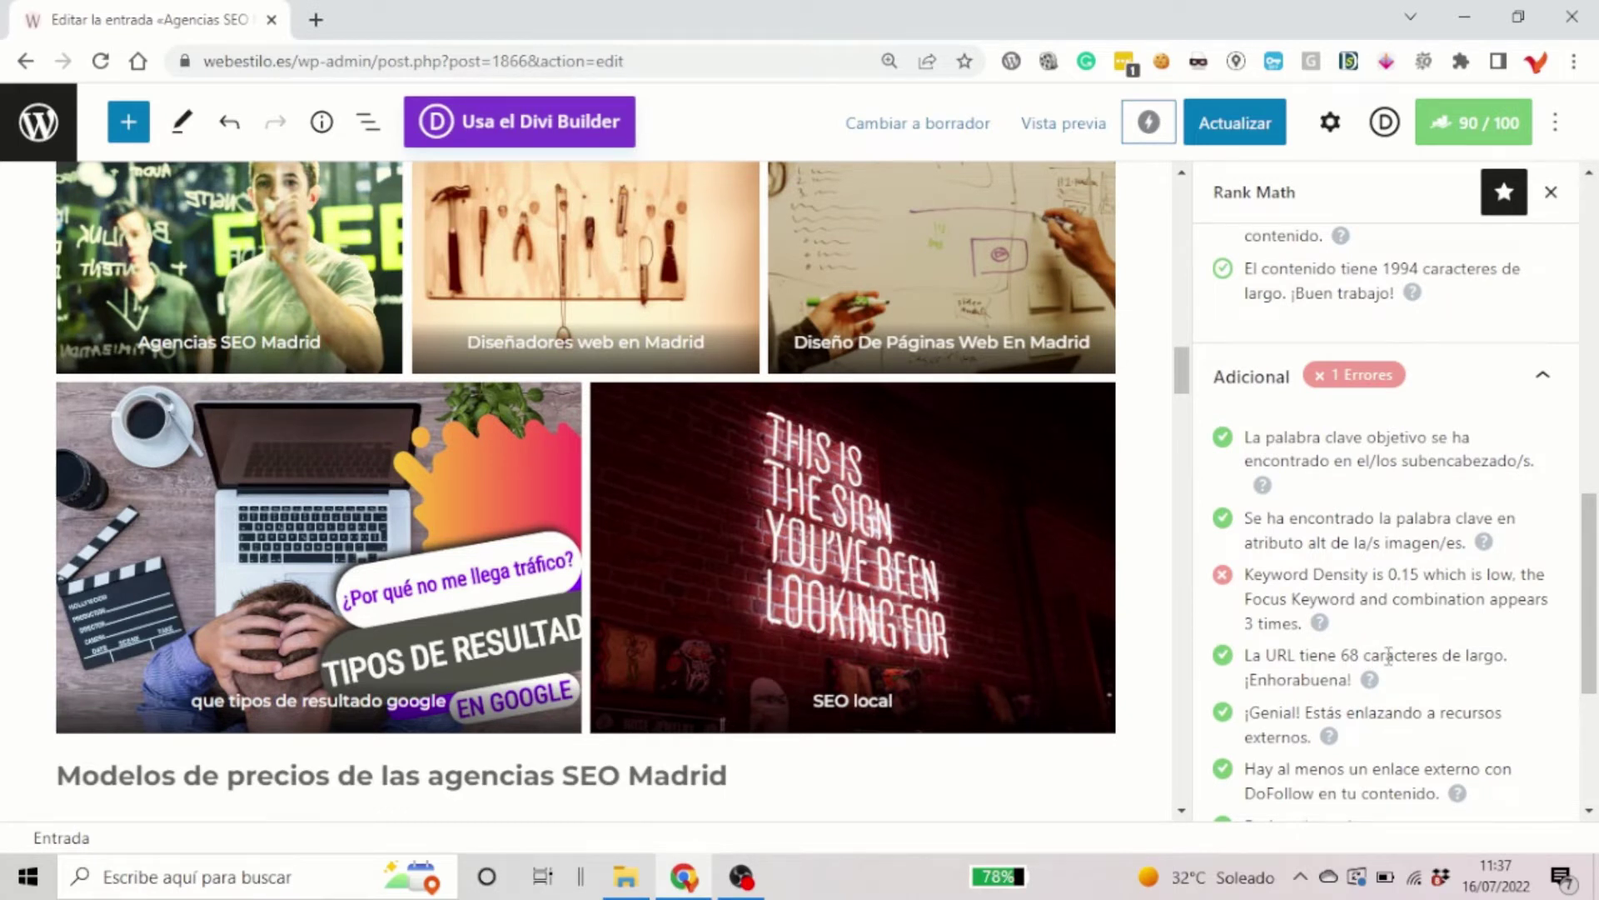
scroll(1388, 656, "down", 1)
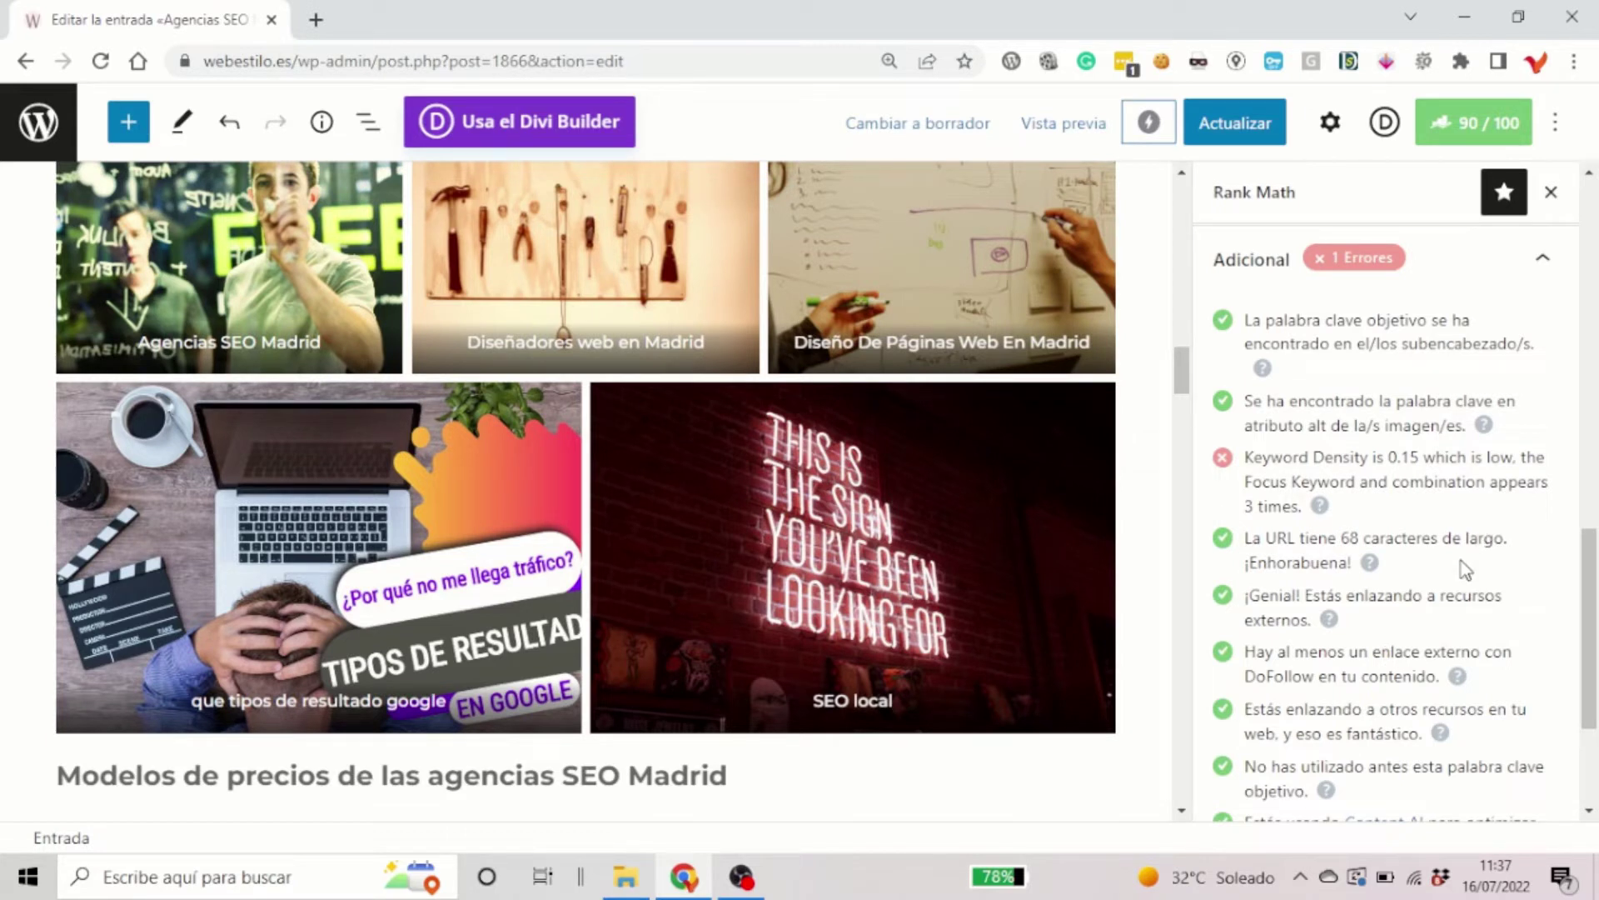
scroll(1461, 562, "down", 1)
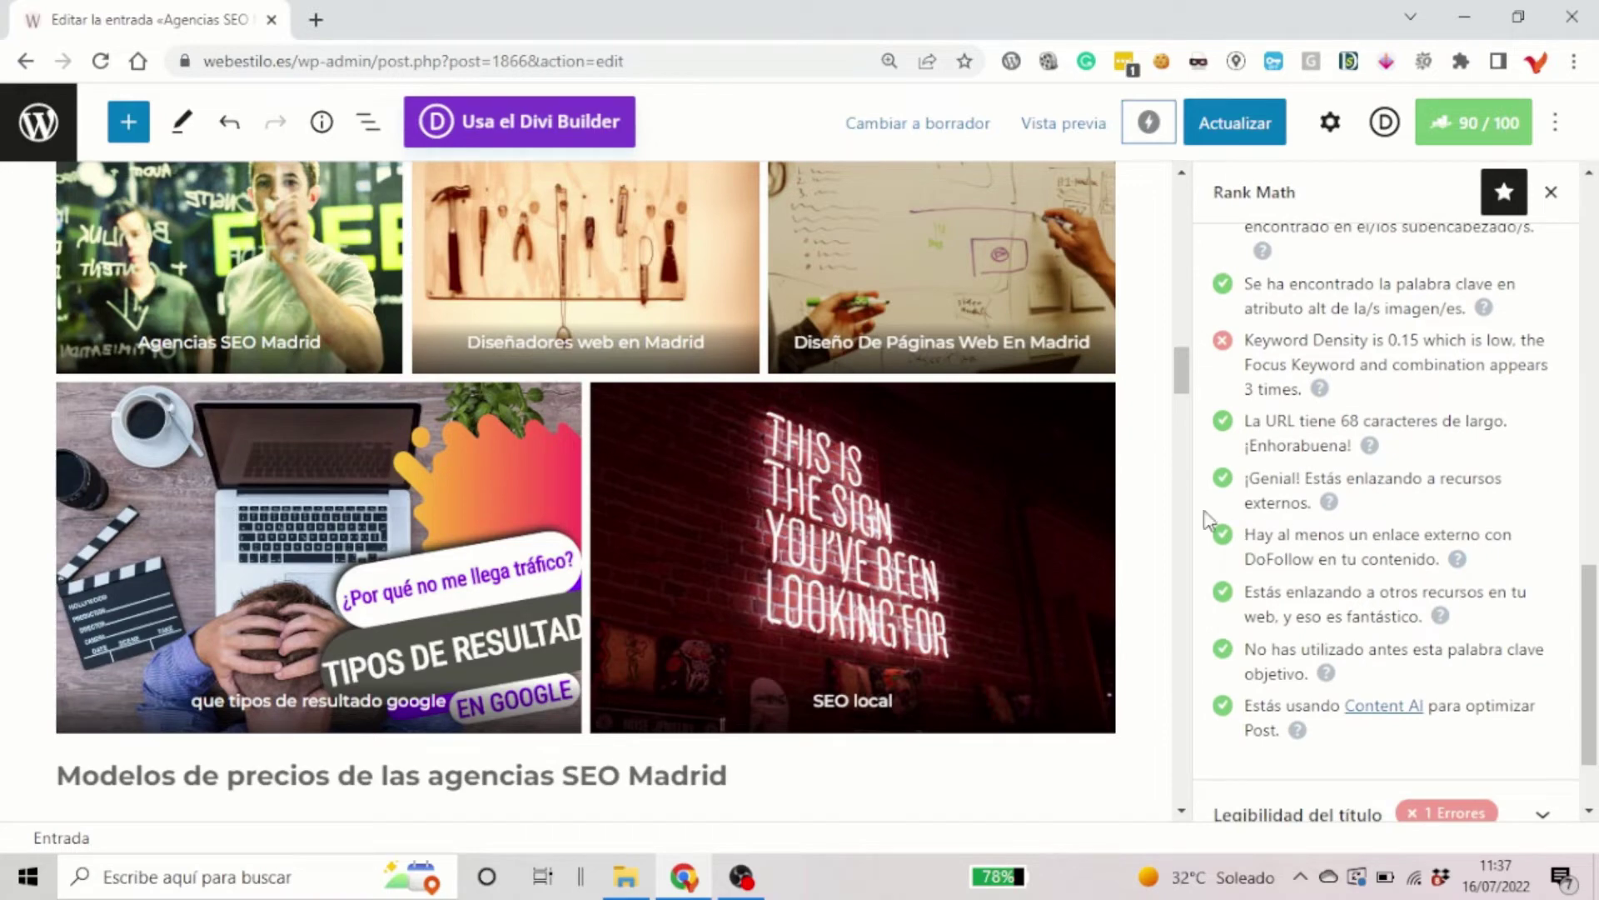
Highlight the linked text "si su estrategia actual de marketing digital vale lo que cuesta" above the first subheading as a link example, and clear the selection.
left_click_drag(1187, 385, 1172, 256)
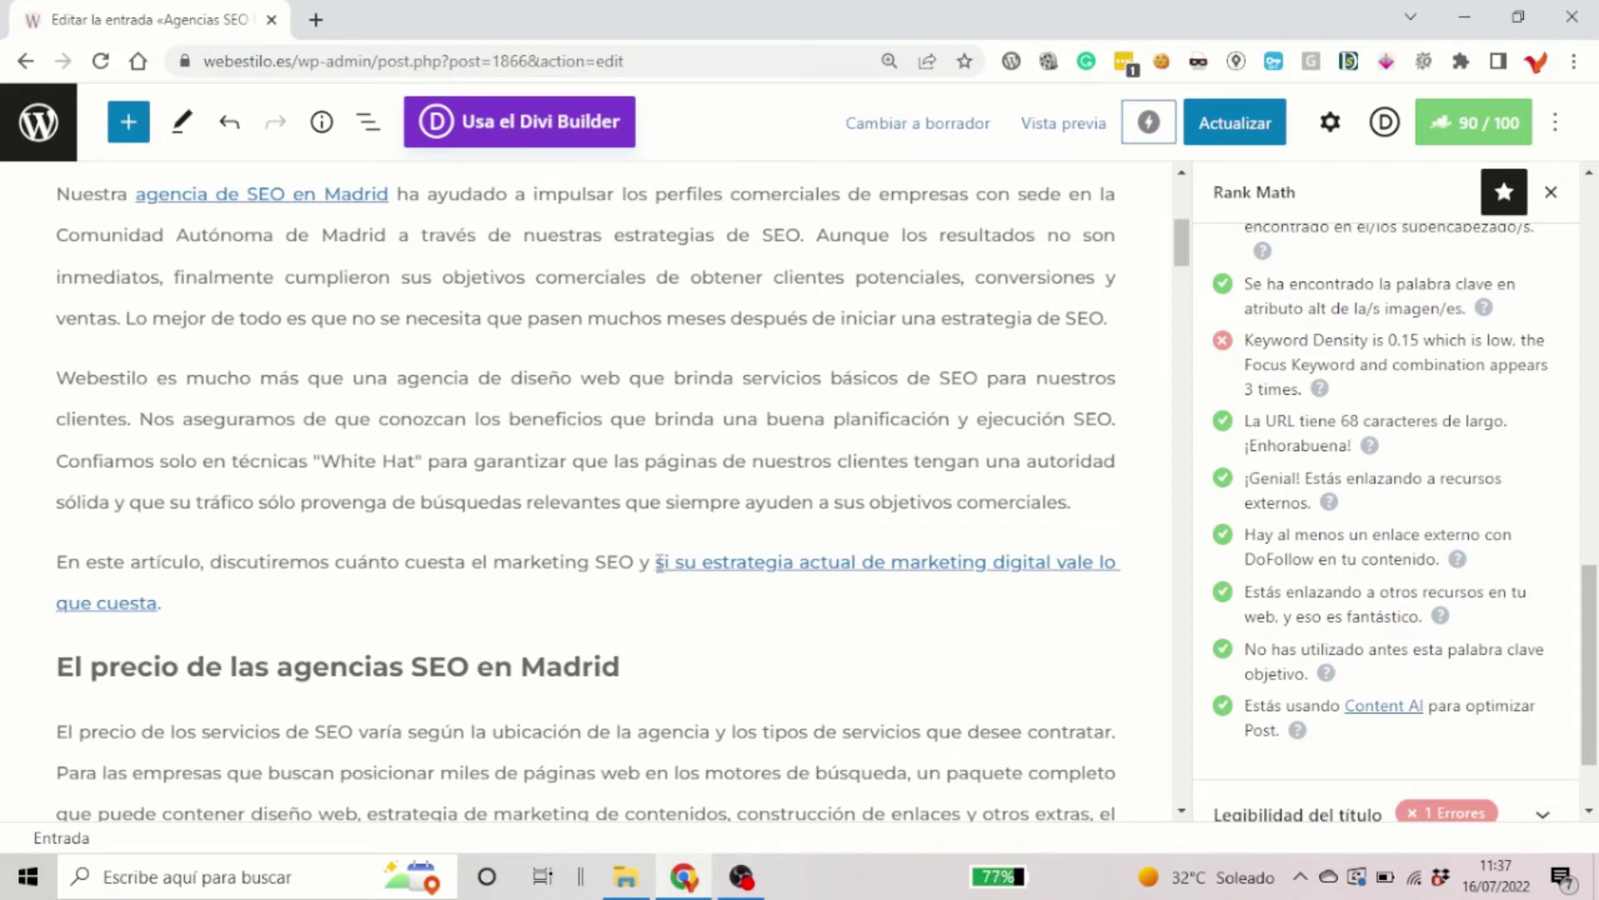
left_click_drag(698, 573, 654, 573)
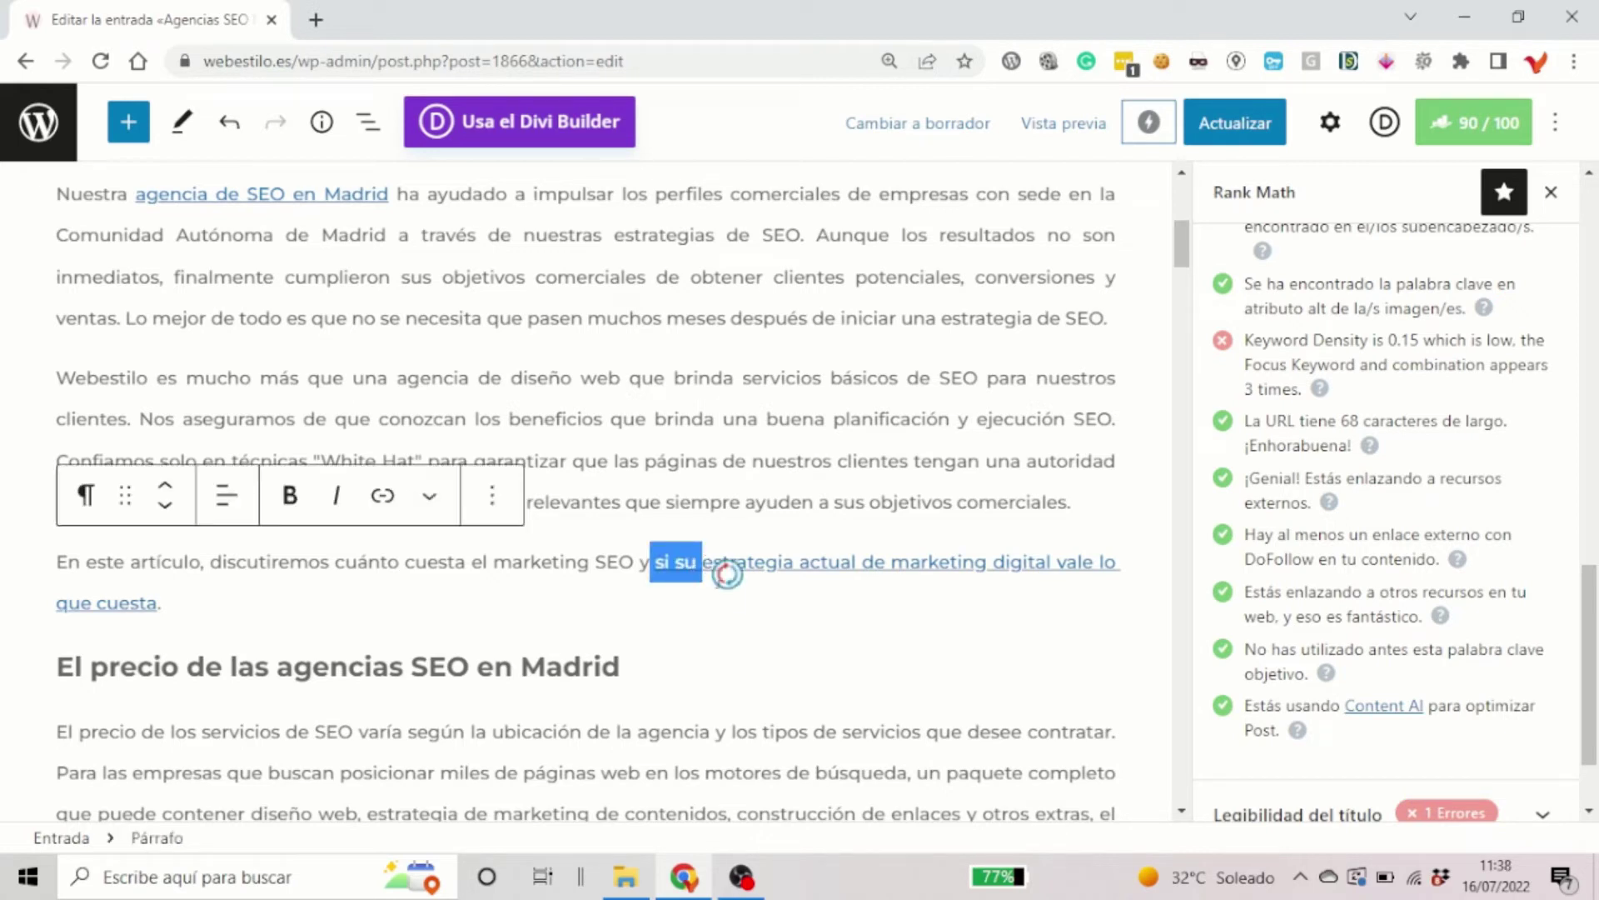
left_click(745, 601)
left_click_drag(744, 601, 657, 558)
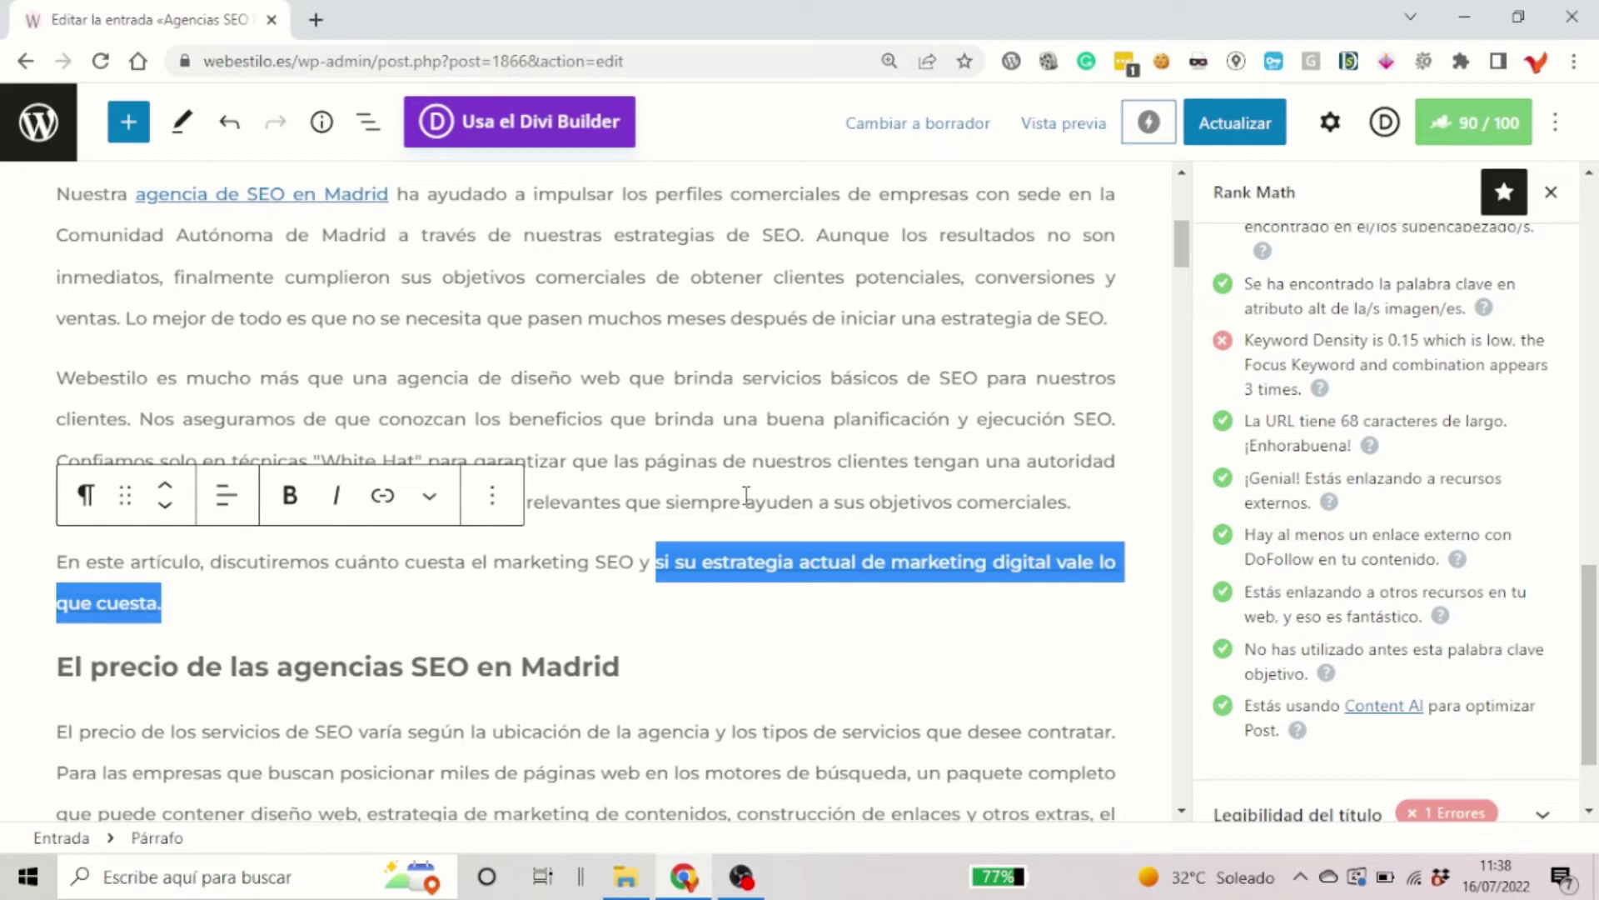
left_click(746, 495)
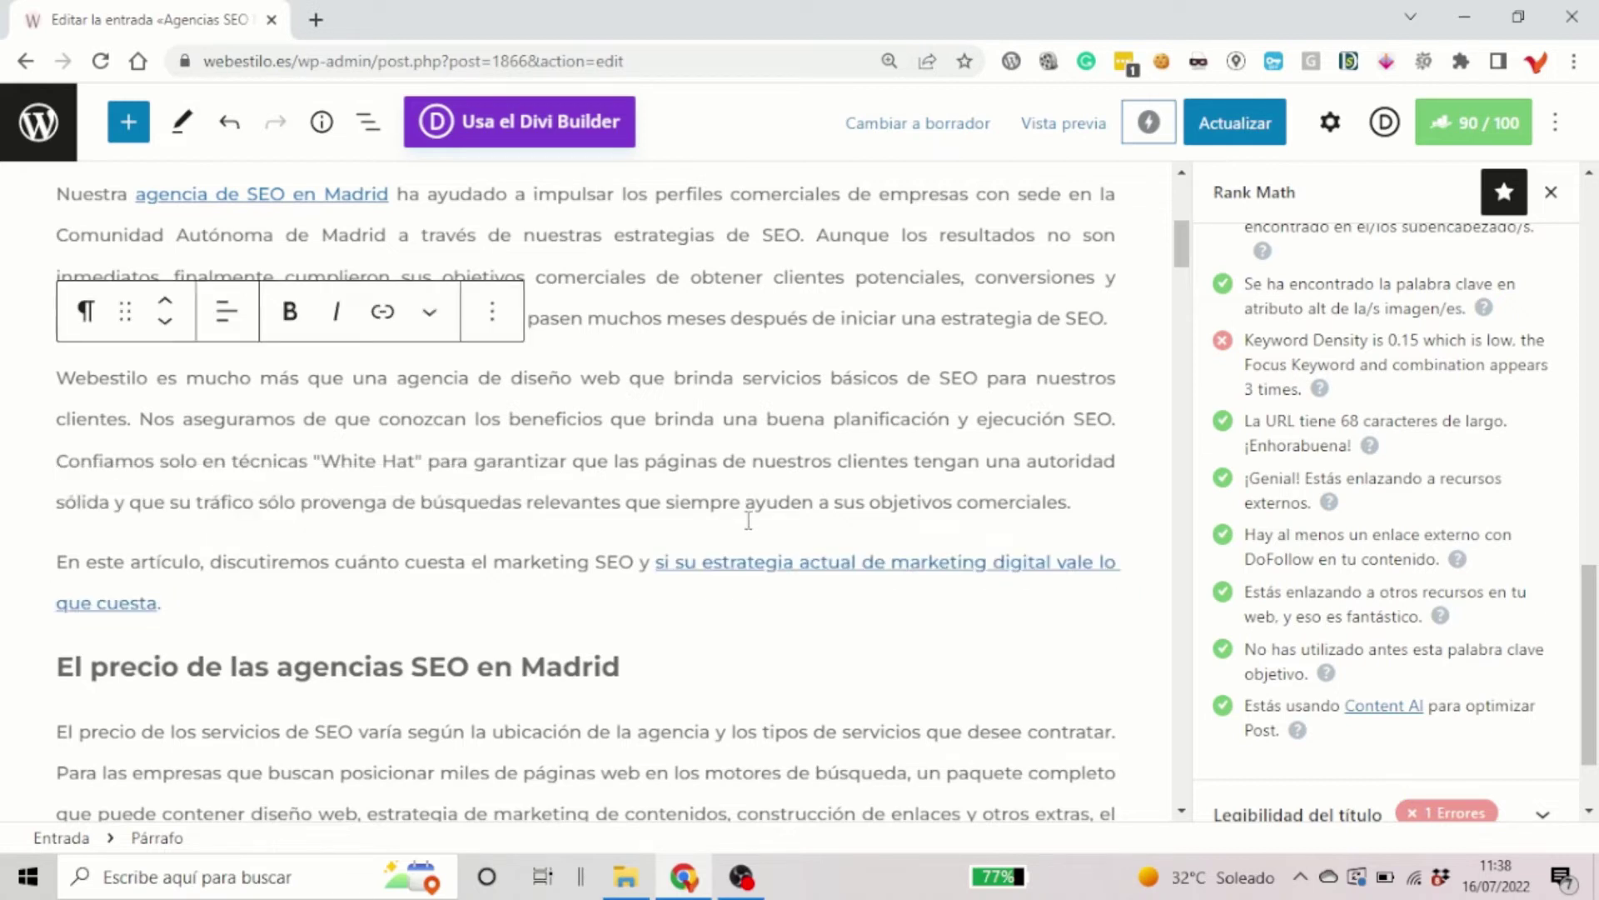
Inspect the linked text "agencia de SEO en Madrid" as an internal link example, compare it with the link checks, and clear the selection.
left_click(734, 596)
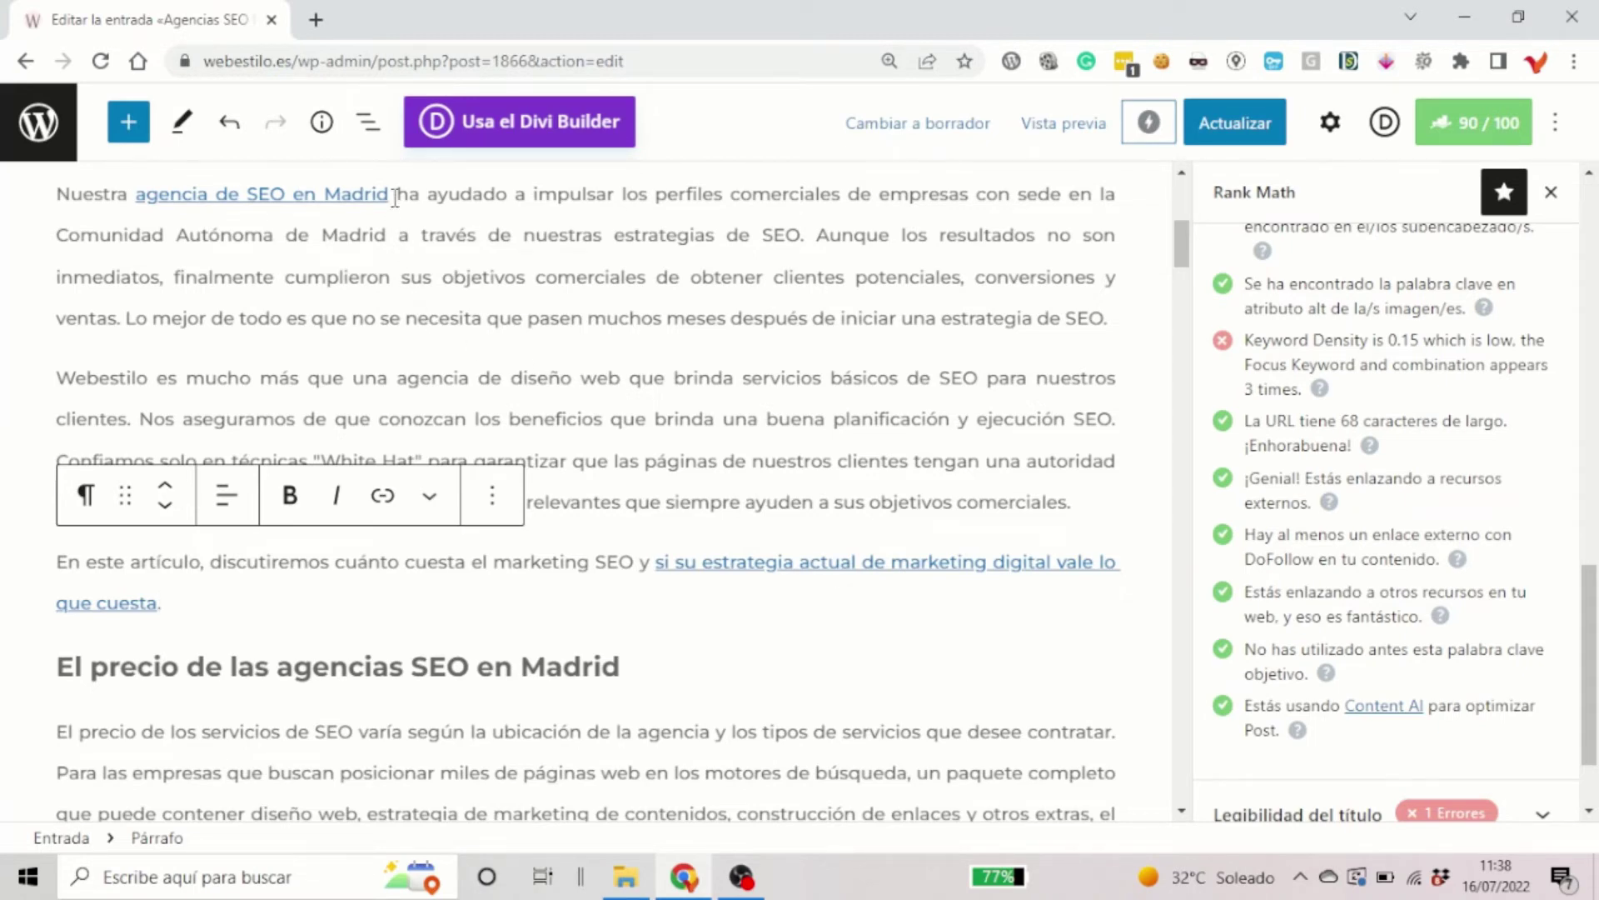
left_click(226, 183)
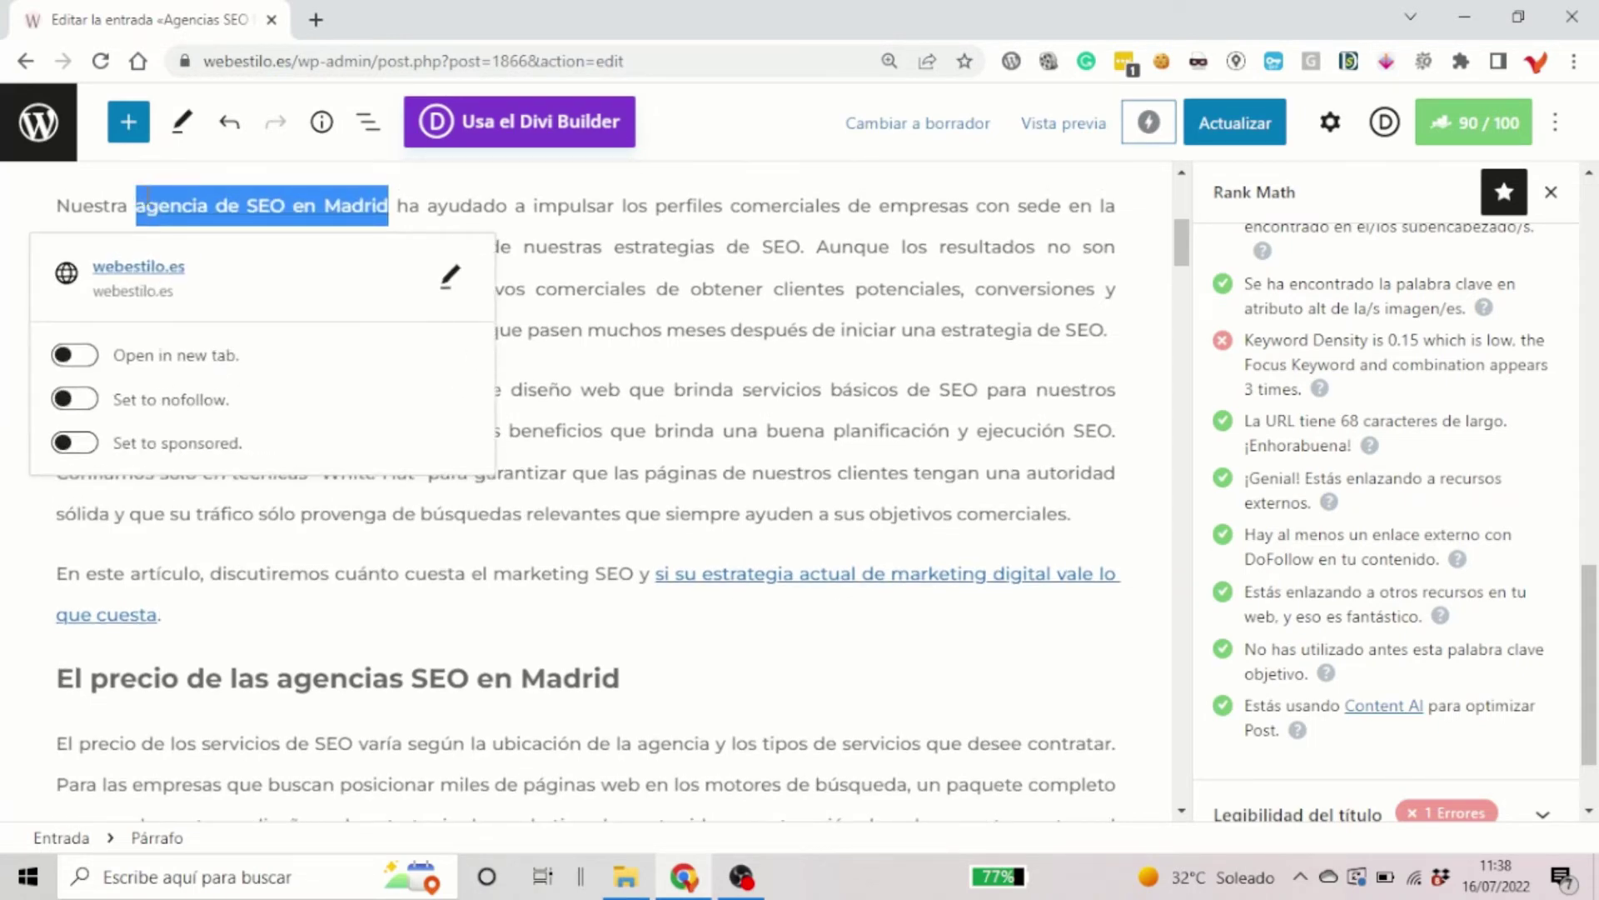
left_click(755, 314)
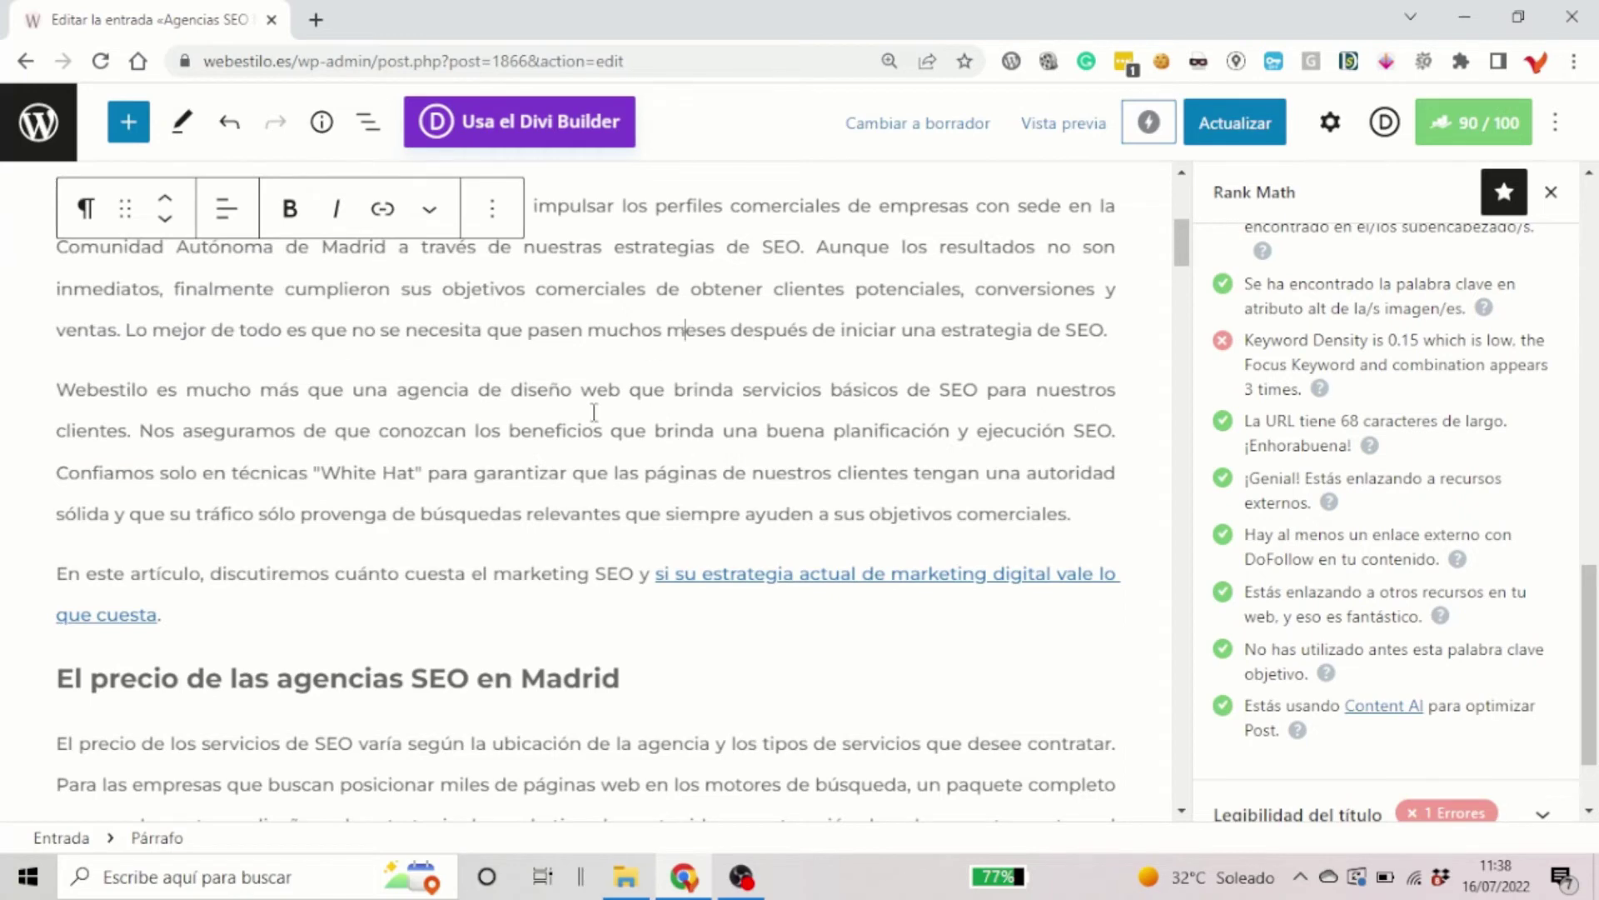
scroll(593, 412, "up", 3)
scroll(582, 468, "up", 2)
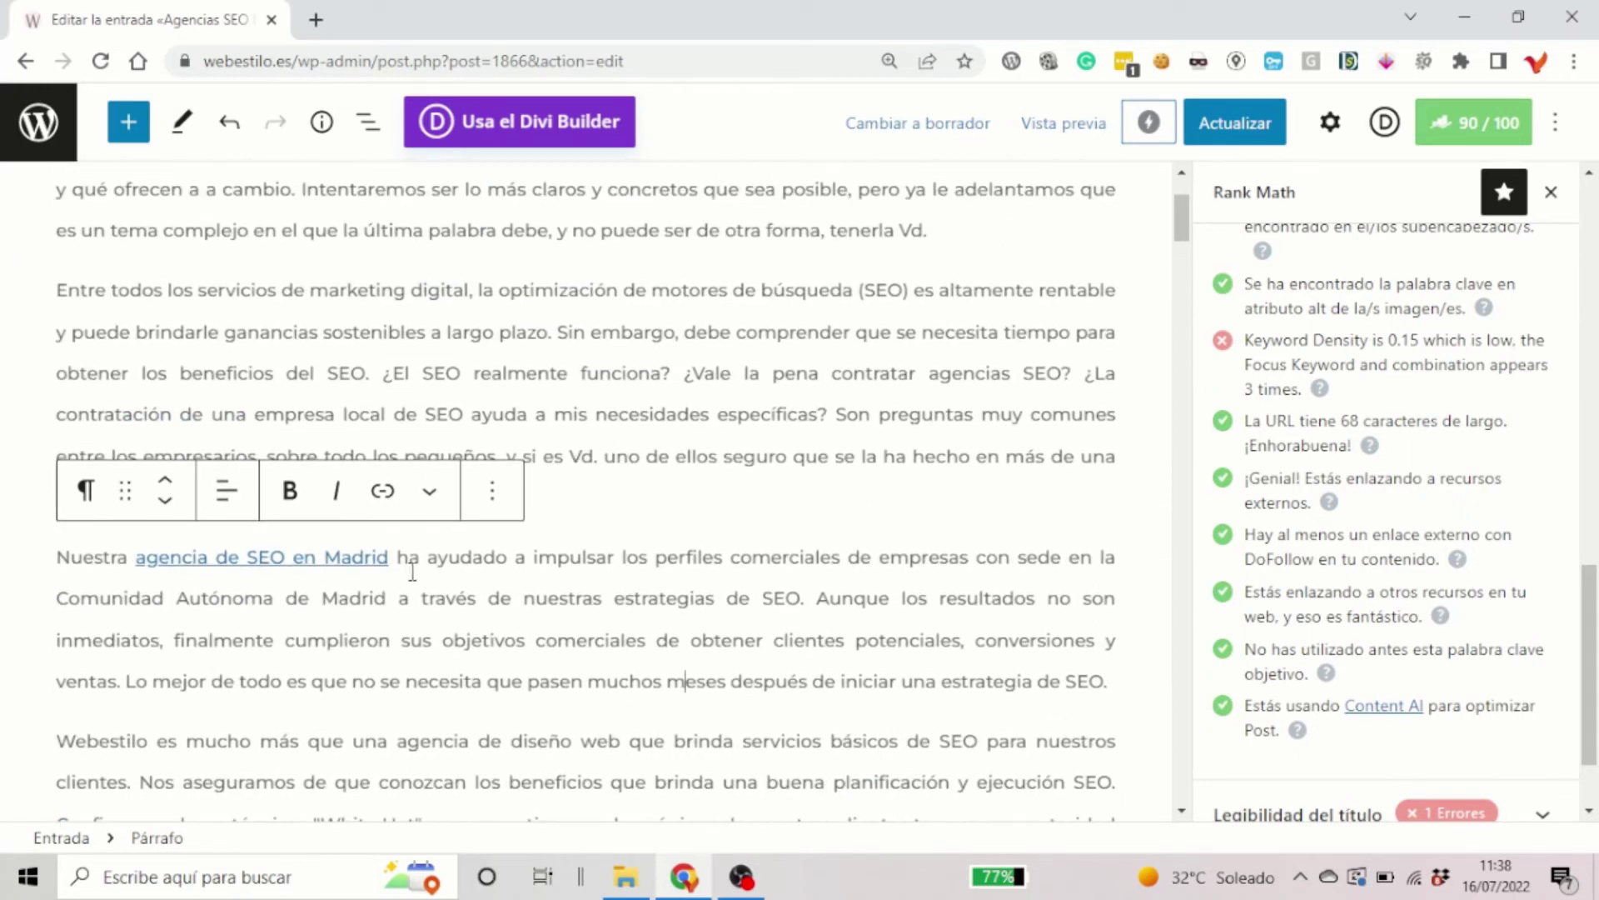
left_click_drag(387, 557, 194, 556)
scroll(583, 499, "down", 2)
scroll(1591, 581, "up", 2)
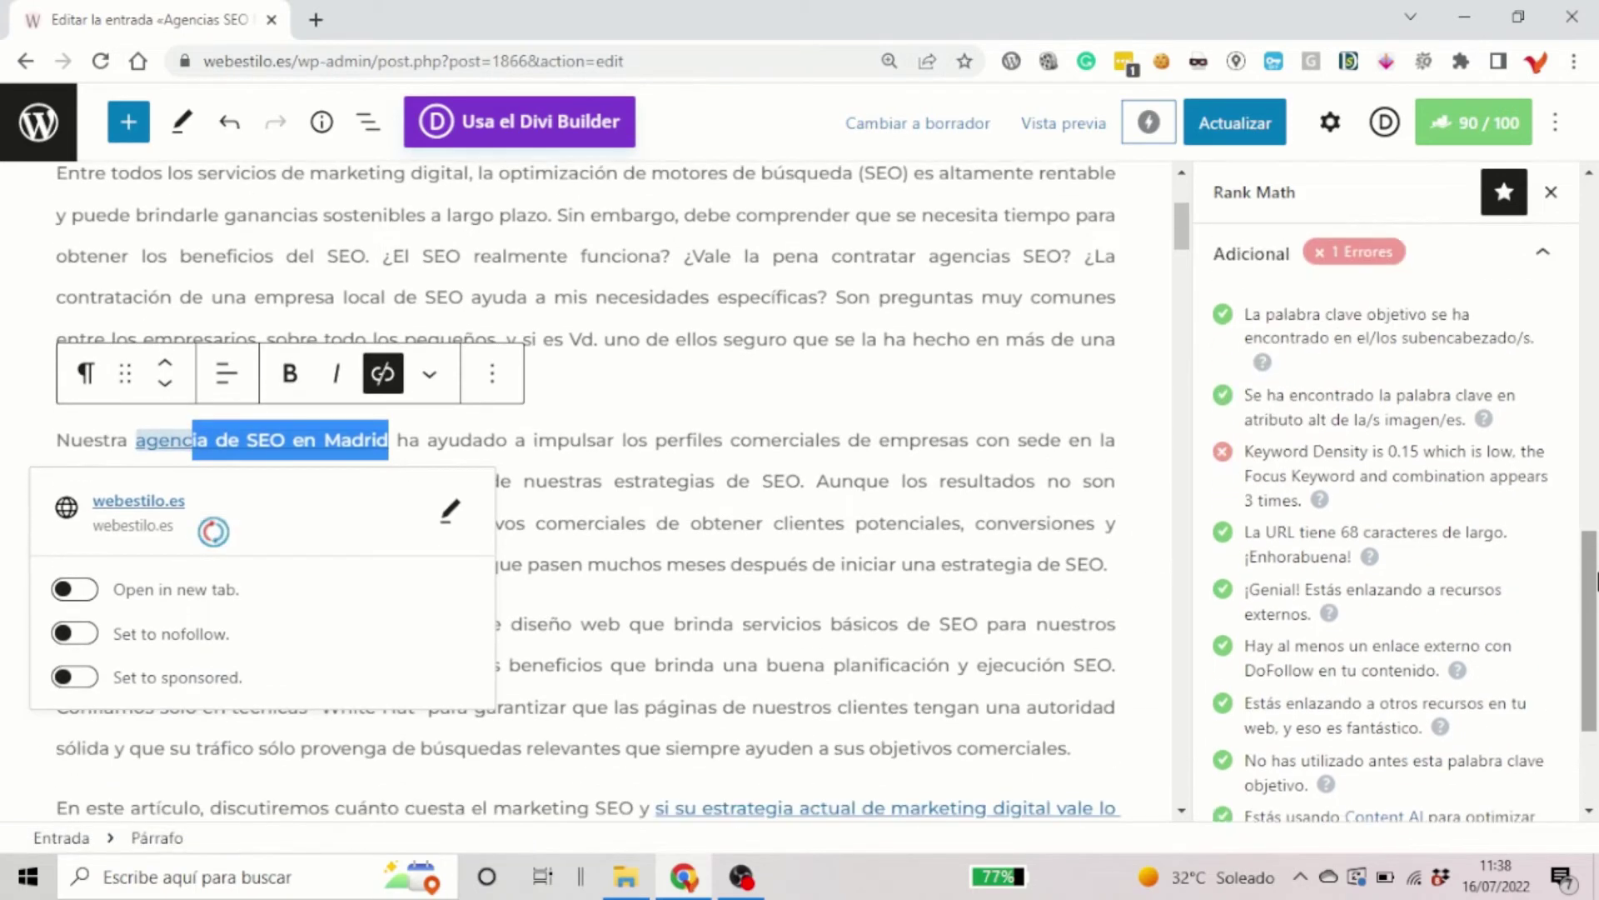
scroll(1591, 580, "down", 2)
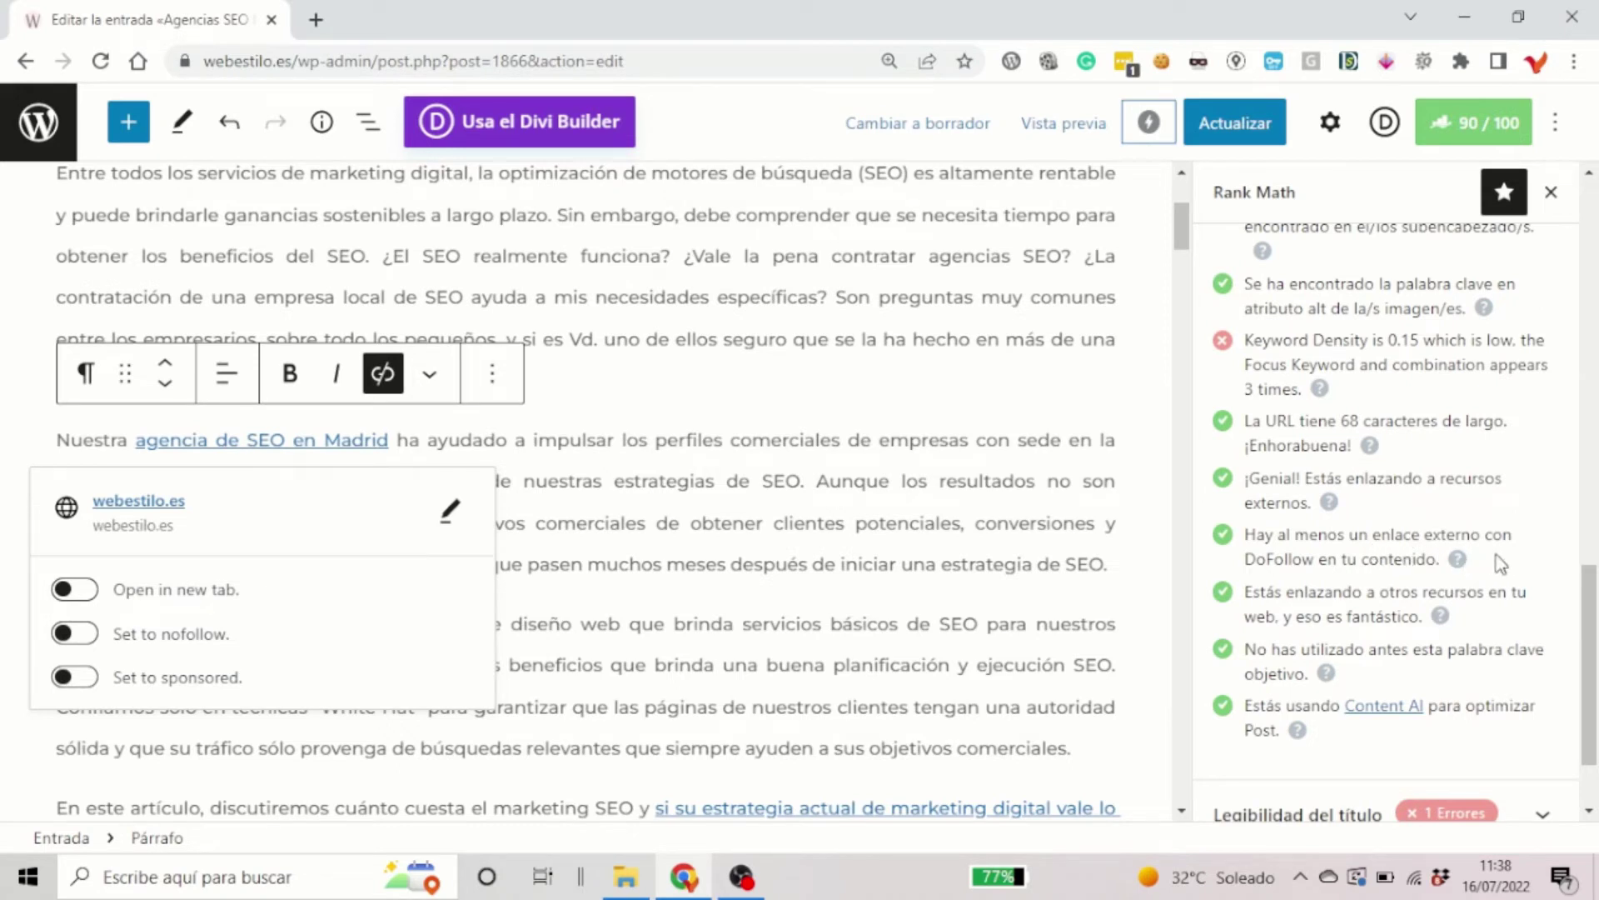
left_click(666, 425)
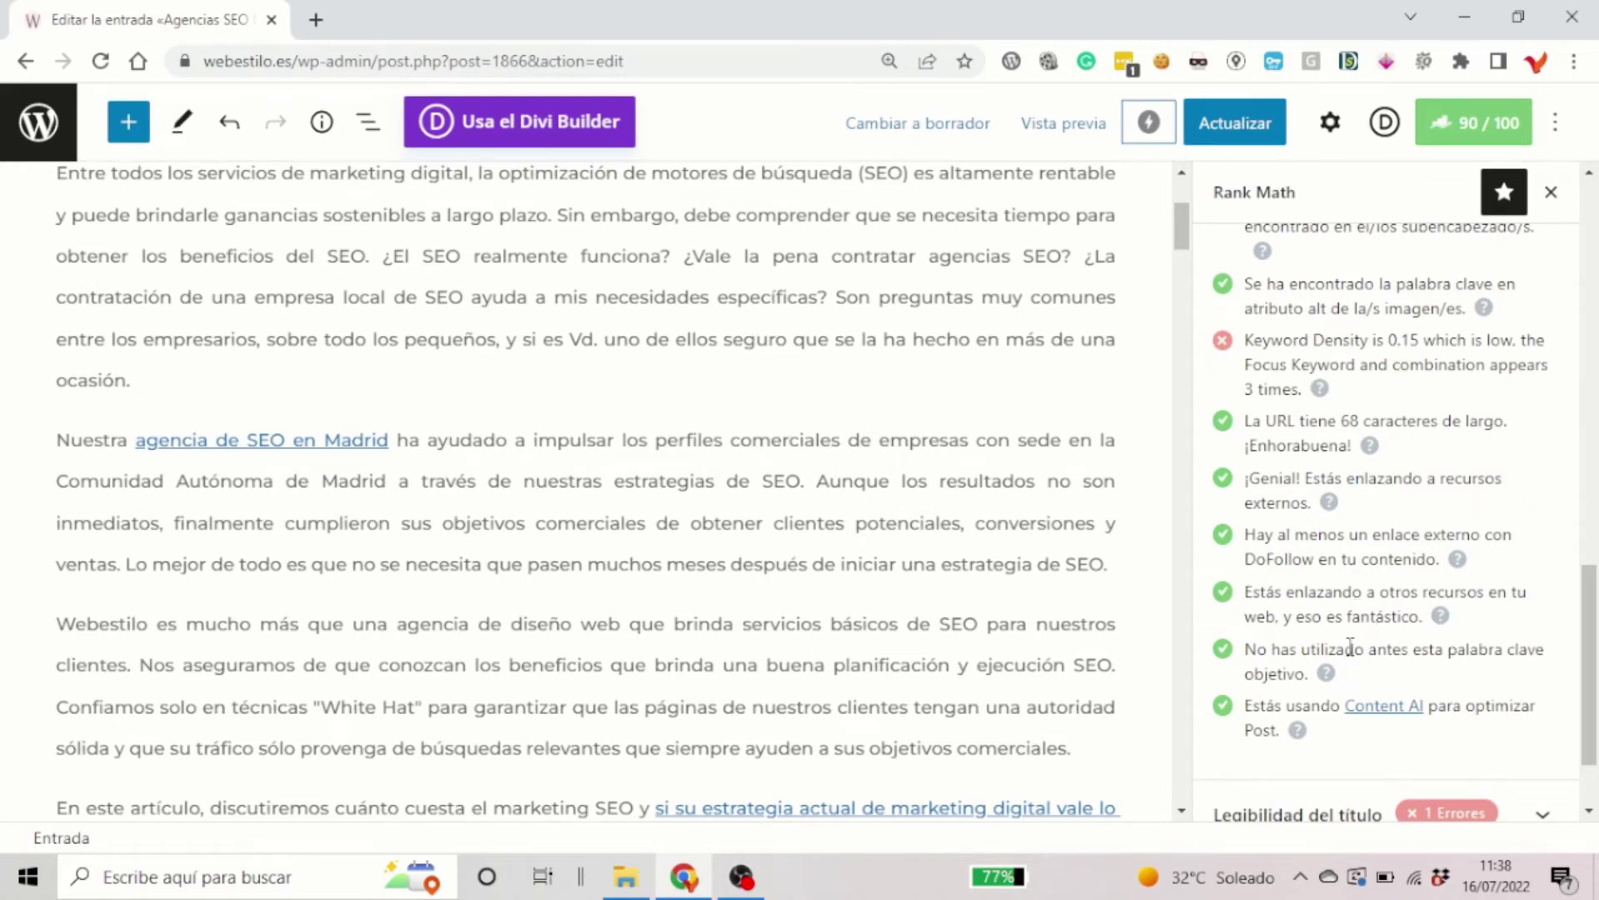
Highlight the additional check "No has utilizado antes esta palabra clave objetivo" and clear the selection.
scroll(933, 554, "down", 3)
scroll(933, 554, "down", 4)
scroll(933, 553, "up", 3)
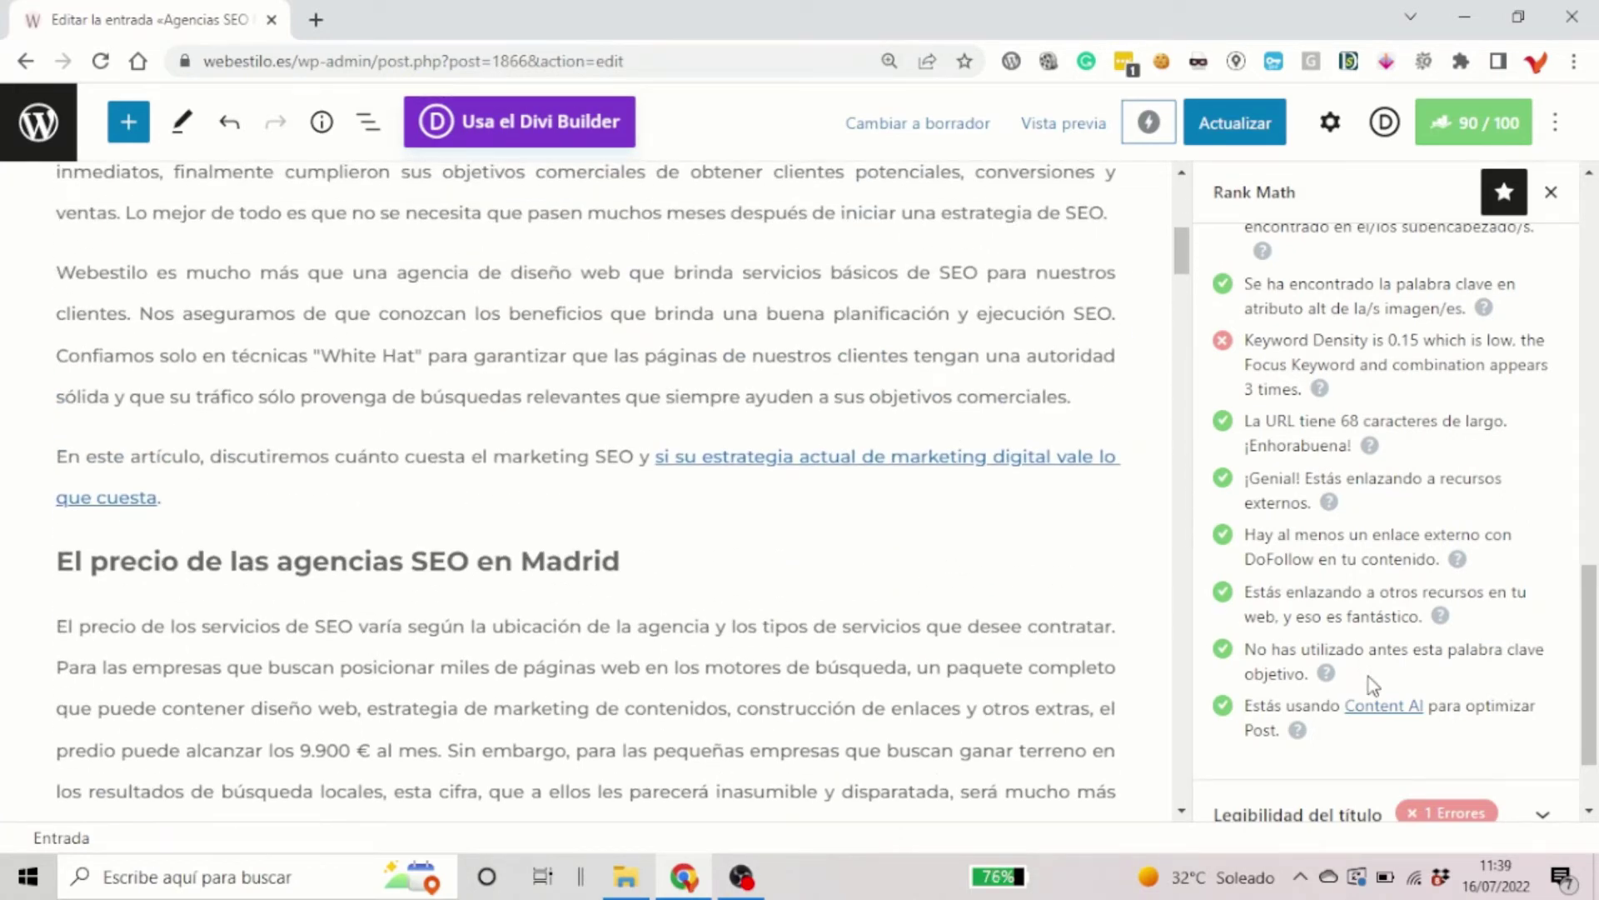
left_click_drag(1368, 676, 1239, 663)
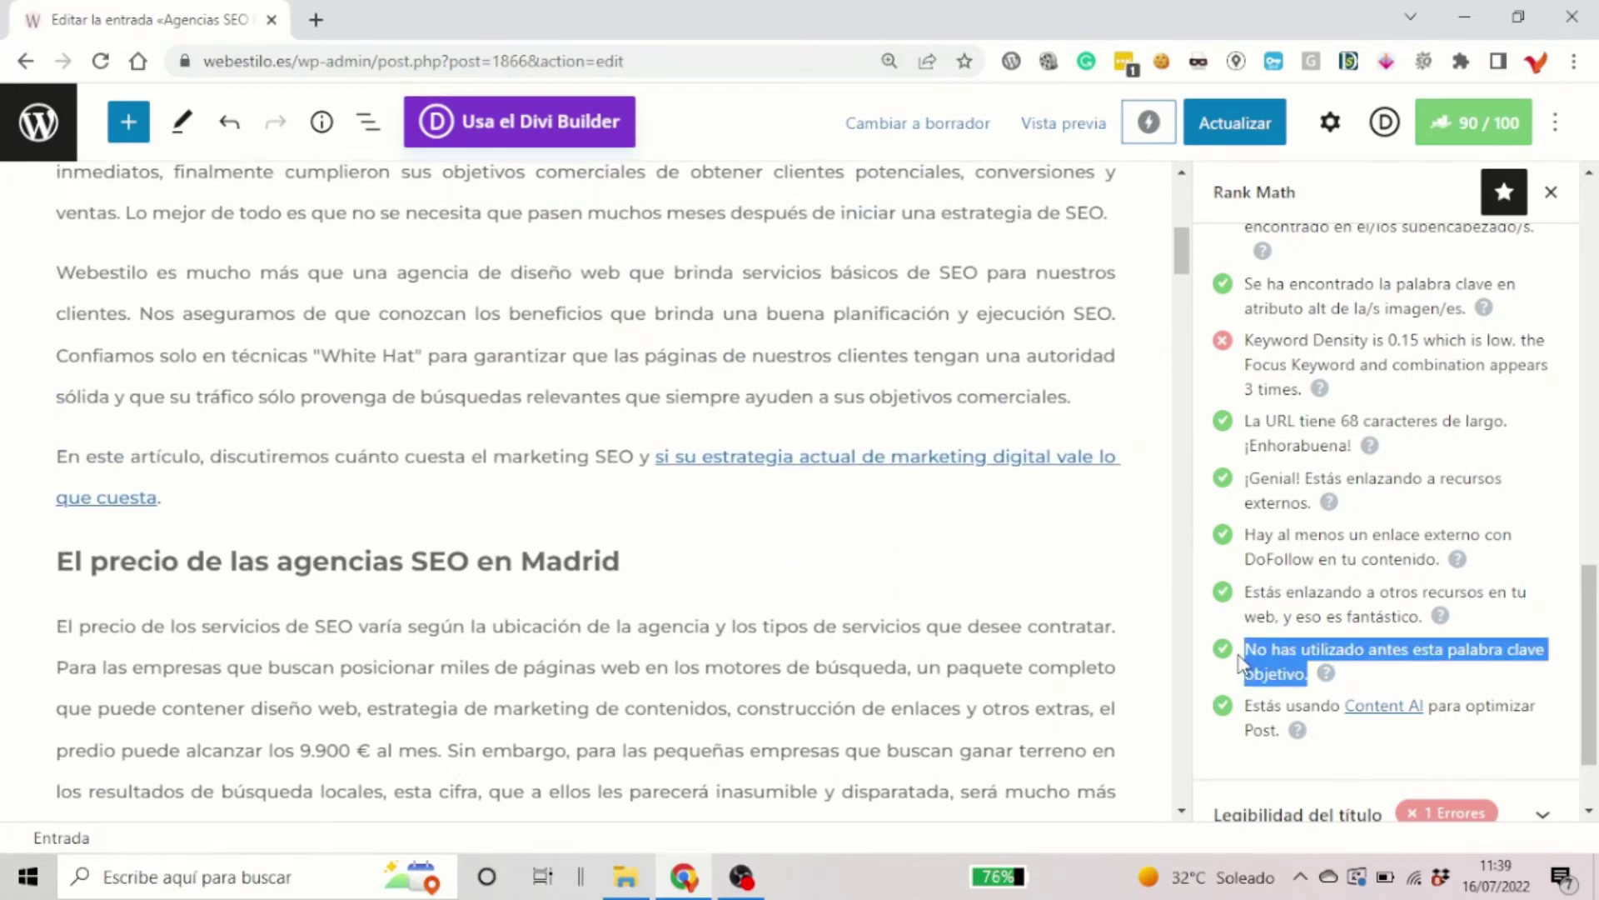
left_click(1448, 677)
Review the Content AI check and open the Content AI analysis for the focus keyword "Agencias SEO Madrid".
scroll(1294, 635, "down", 1)
scroll(1294, 635, "down", 1)
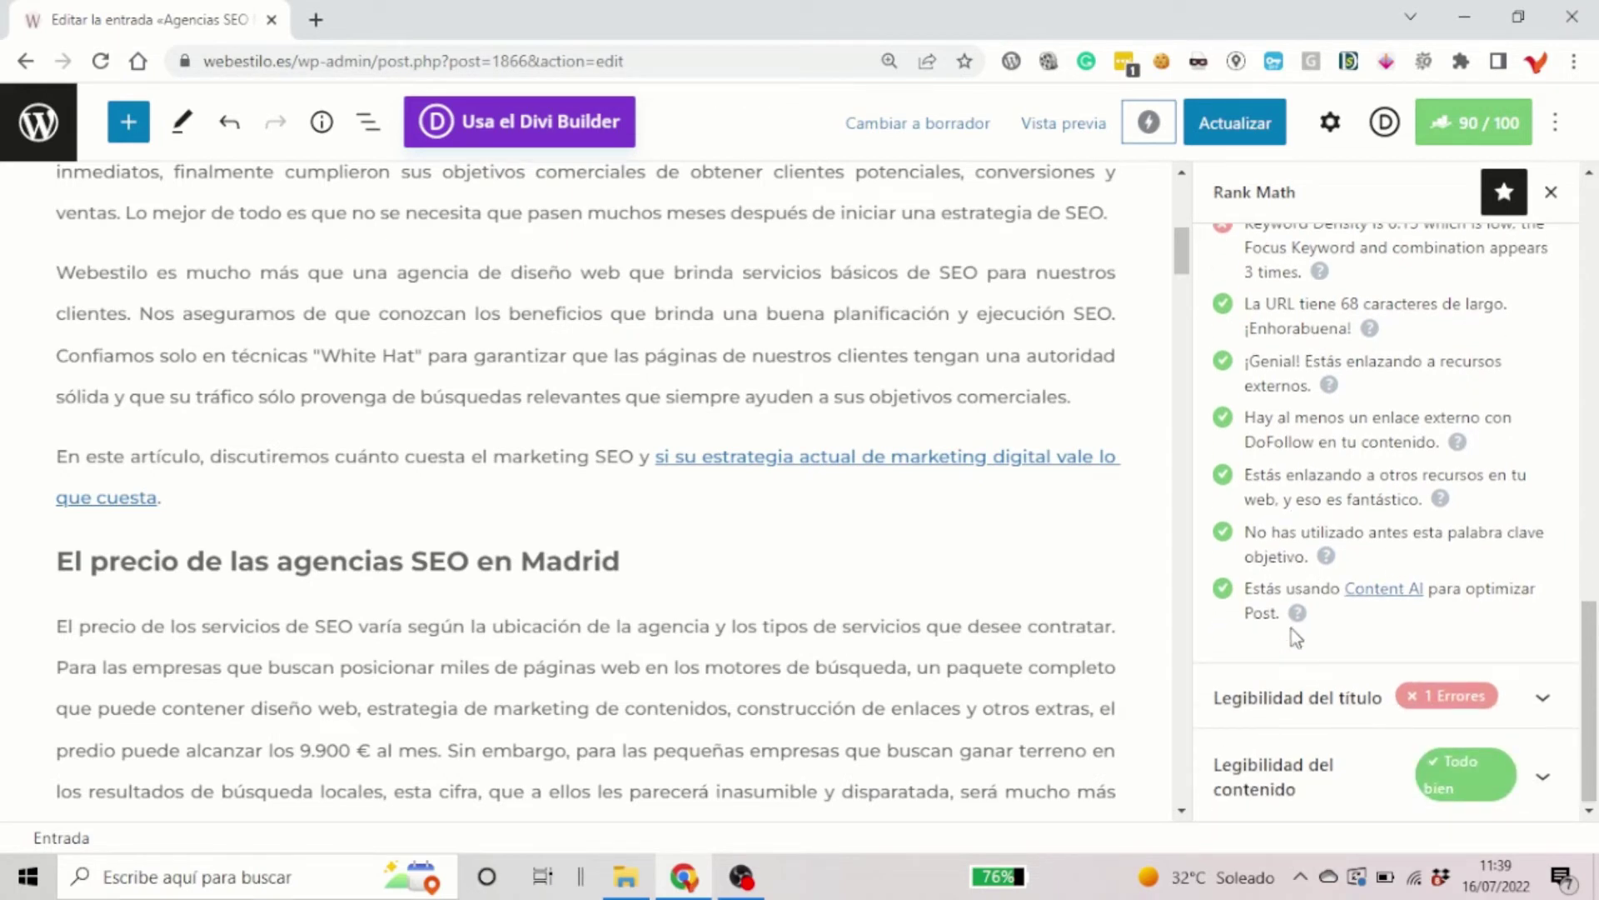
left_click(1374, 589)
scroll(1361, 621, "up", 1)
scroll(1357, 616, "down", 1)
scroll(1359, 621, "up", 7)
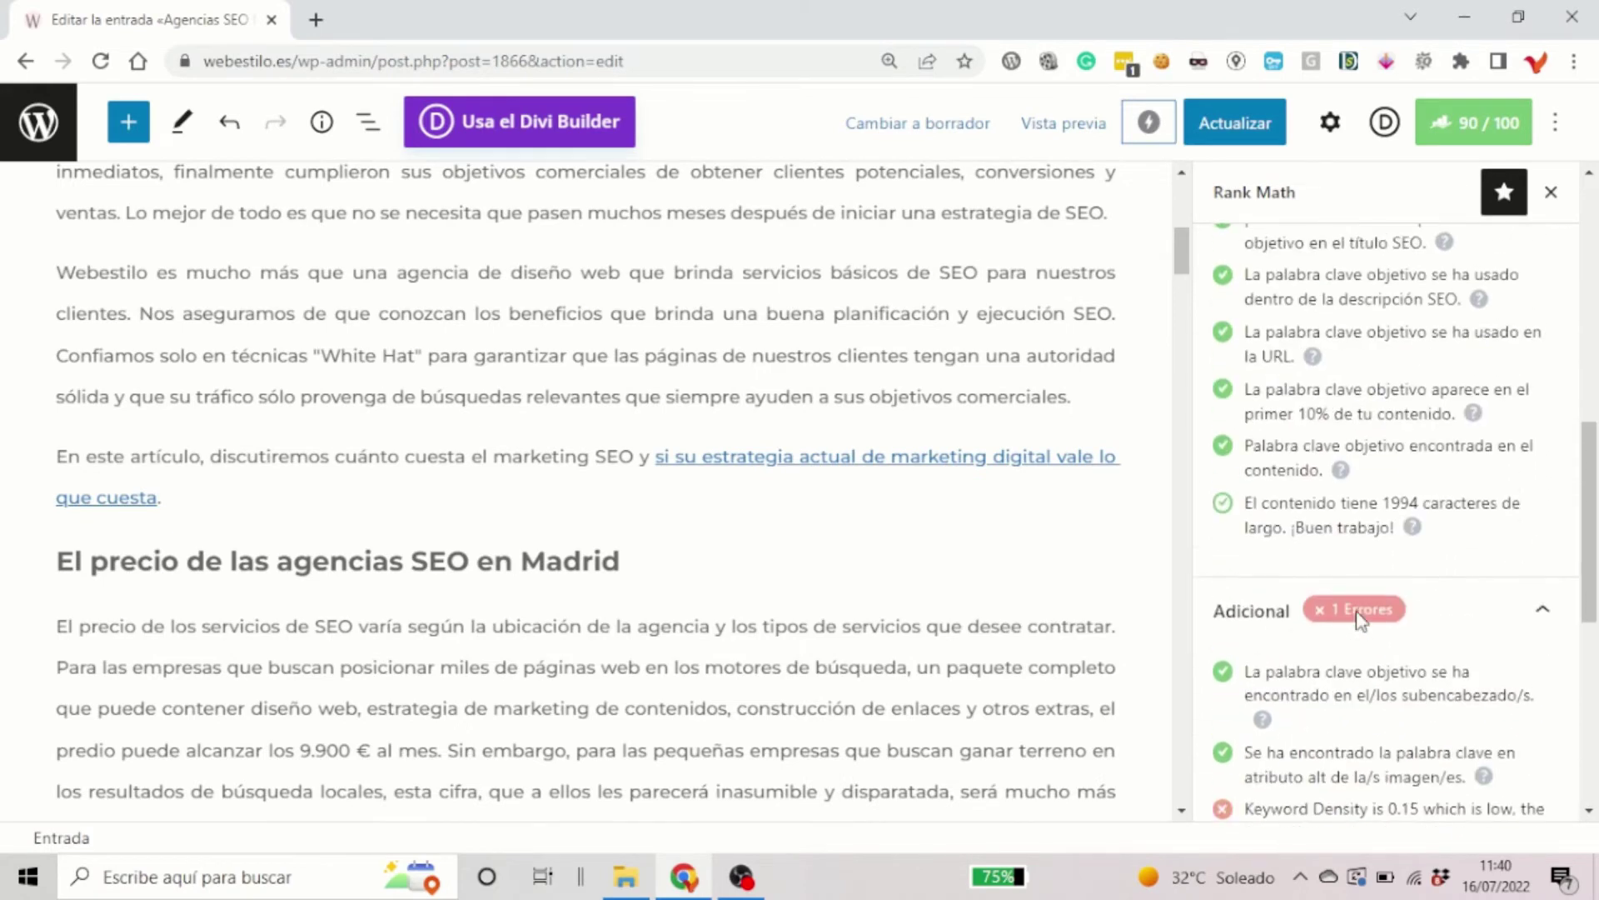
scroll(1357, 618, "up", 3)
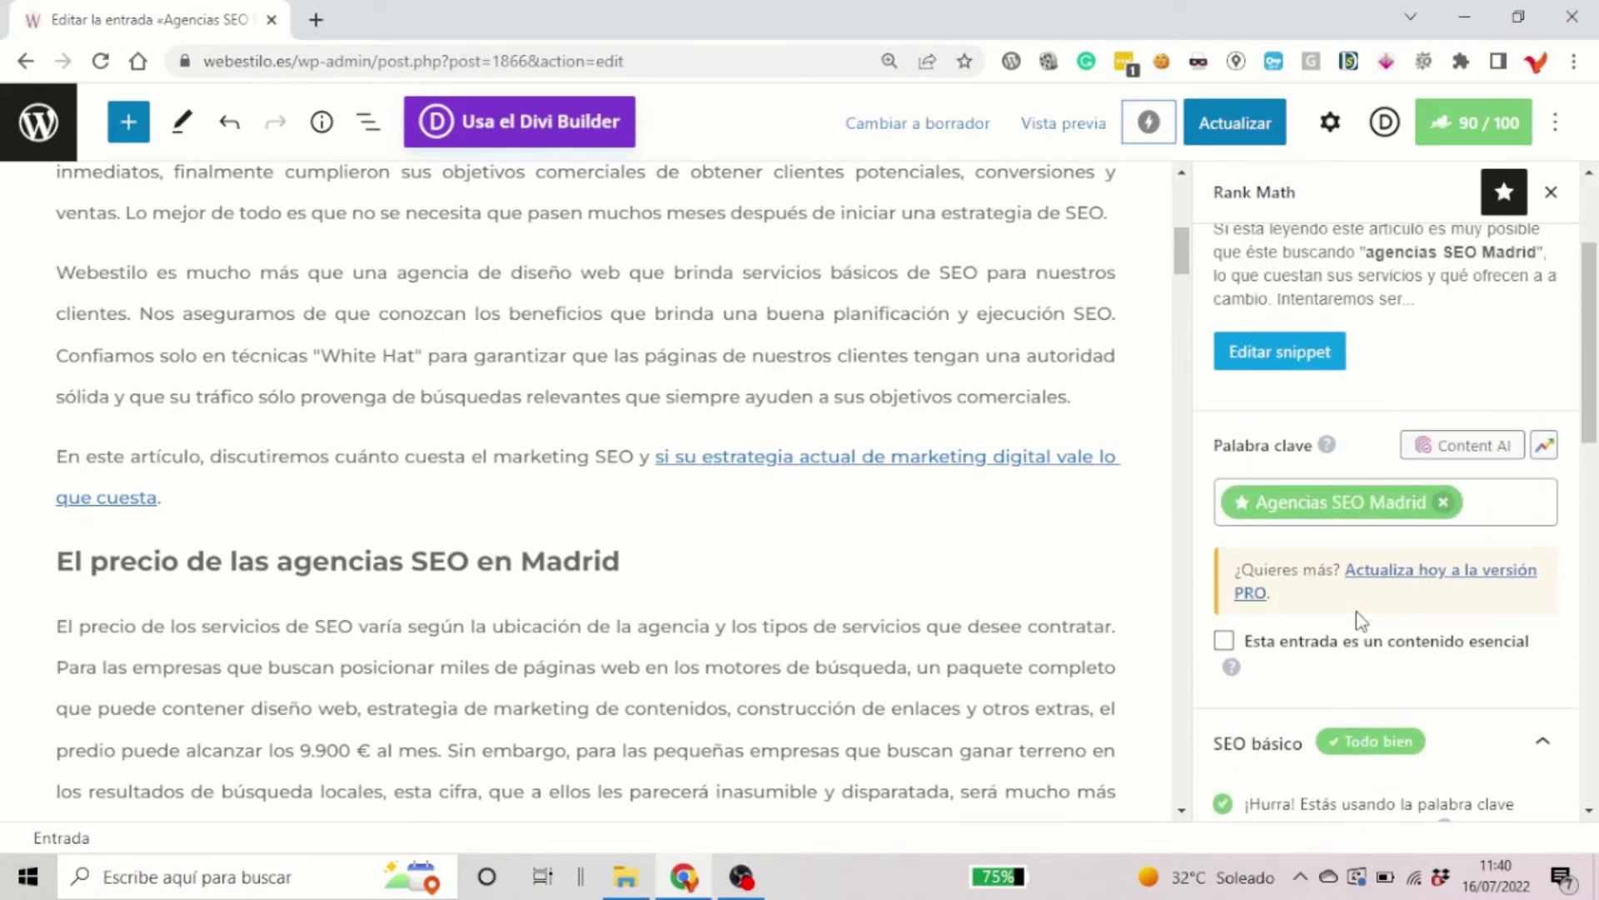
left_click(1447, 449)
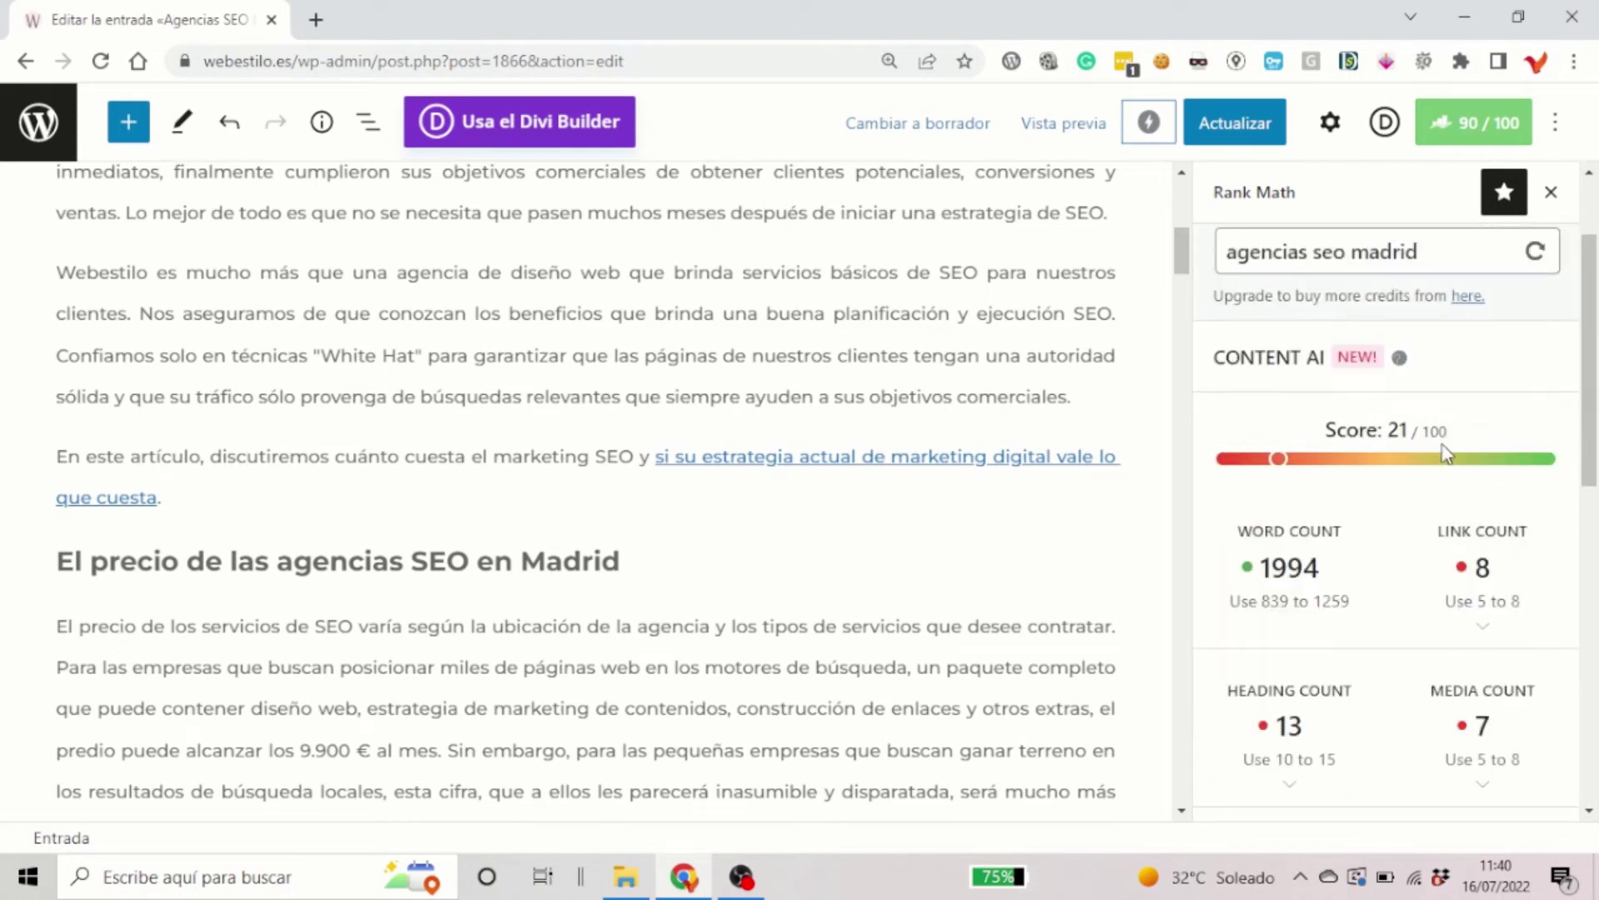
Examine Content AI's word, link, heading and media counts, highlighting the recommended word range and the post's word count.
scroll(1448, 452, "down", 1)
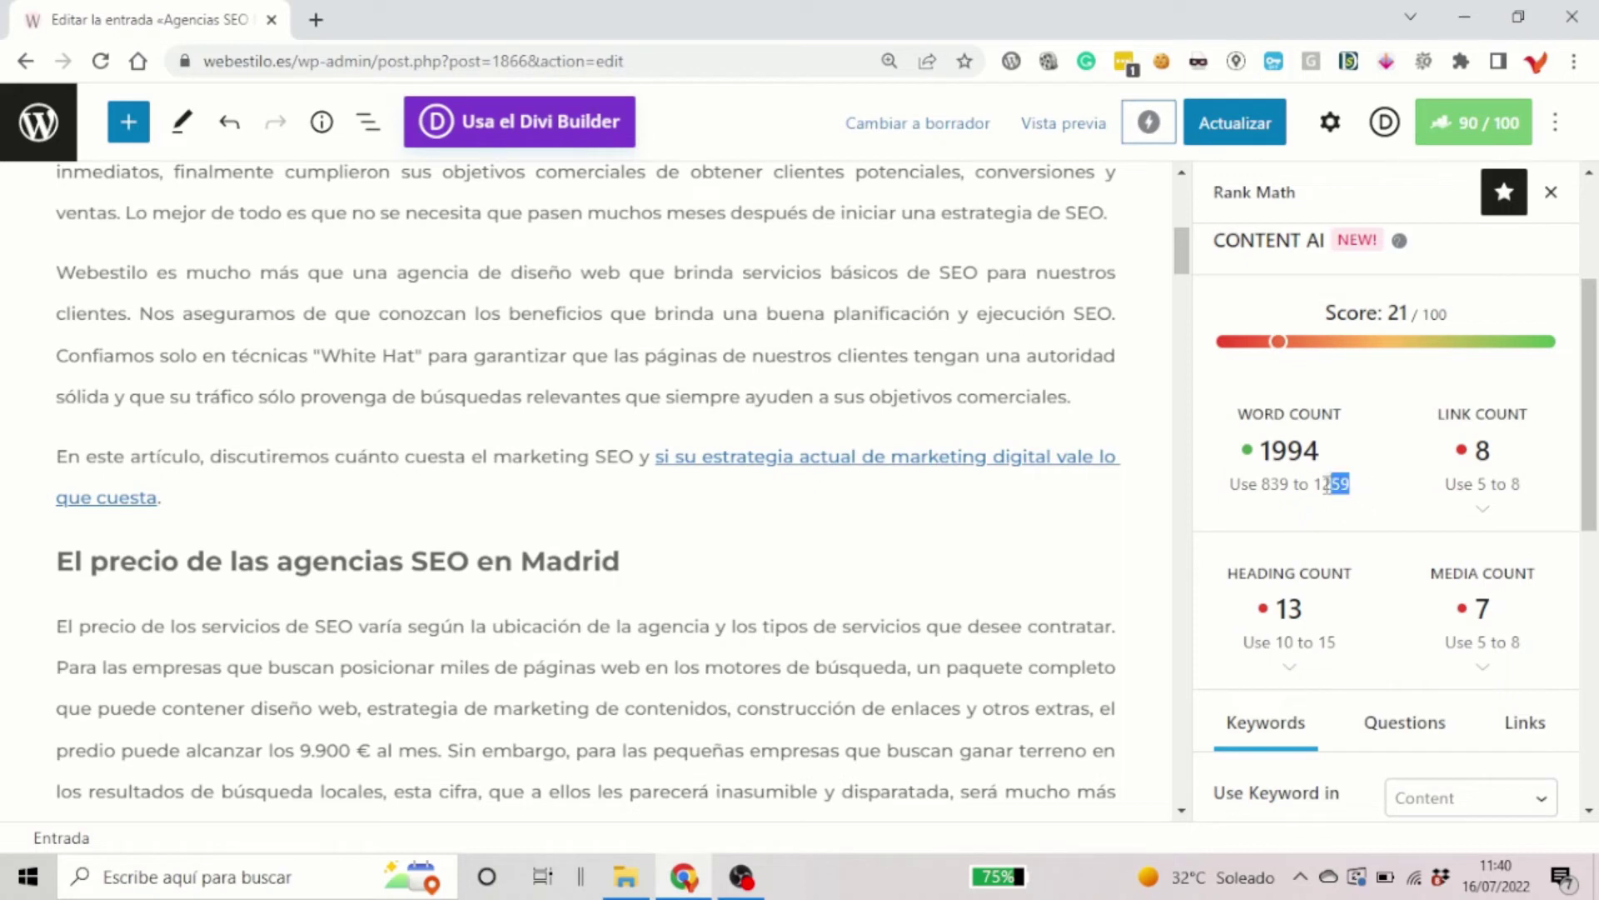
left_click_drag(1327, 485, 1235, 481)
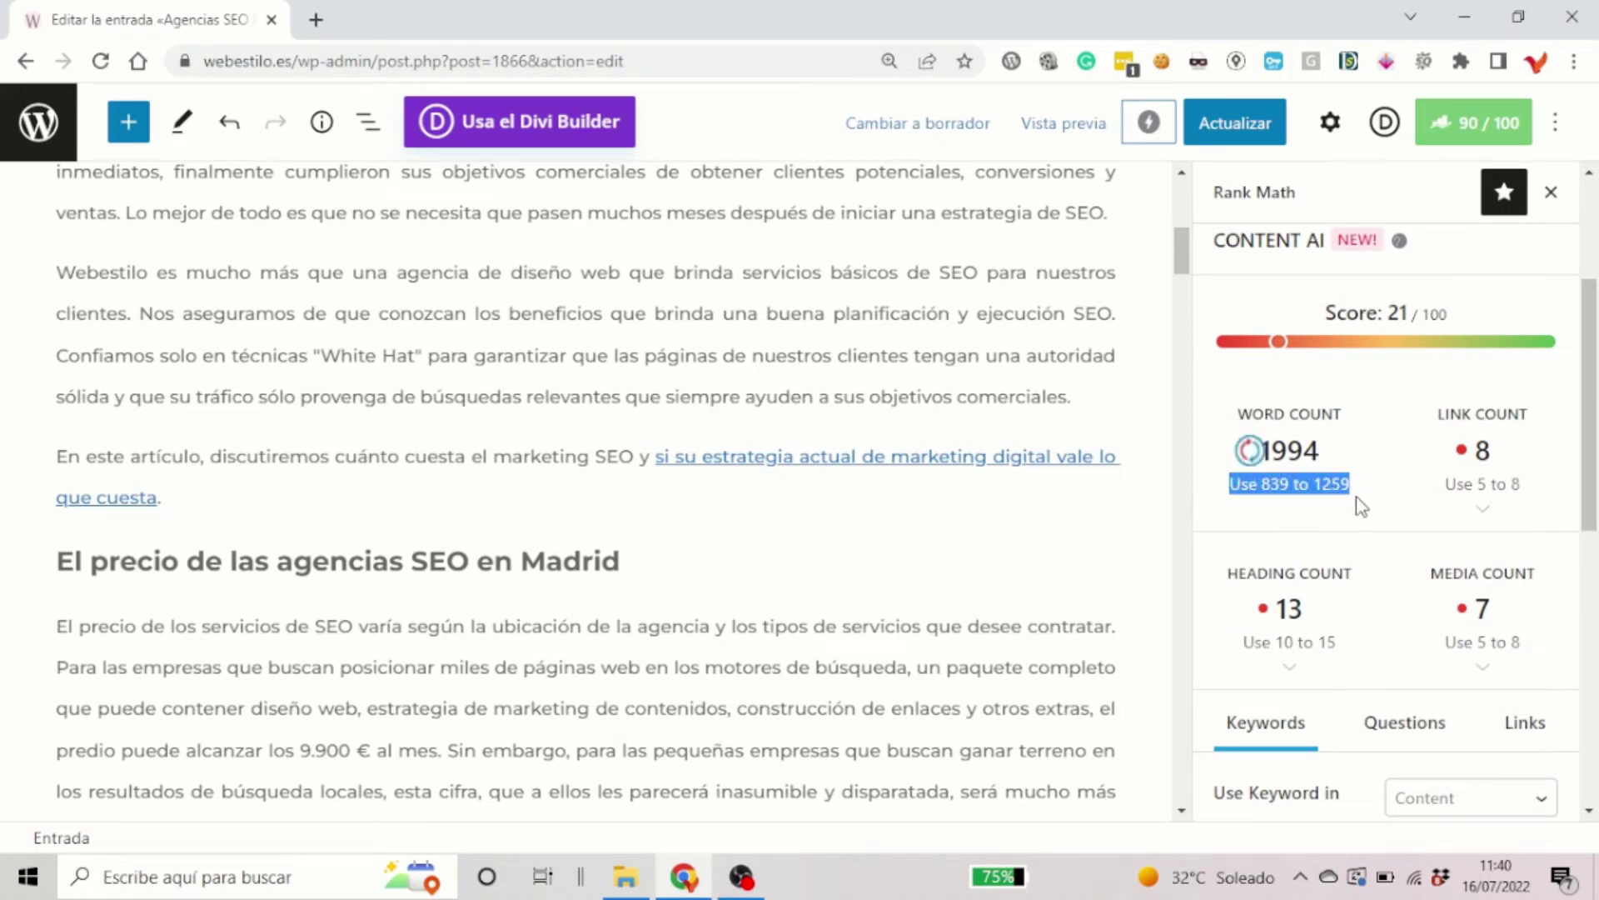
left_click_drag(1323, 453, 1251, 462)
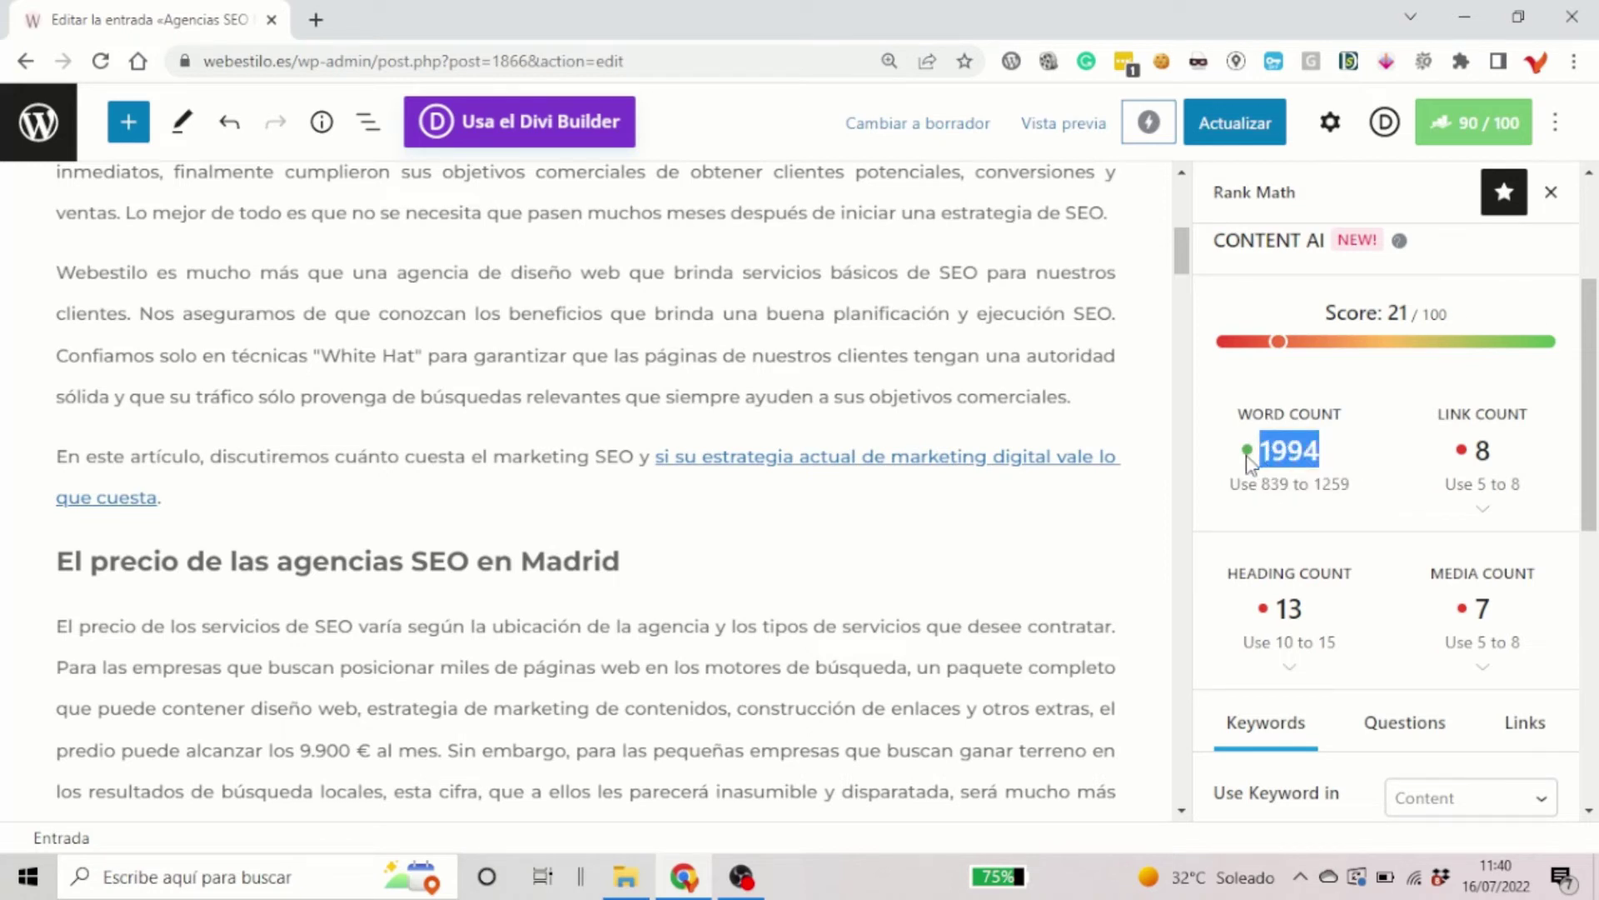
left_click(1373, 506)
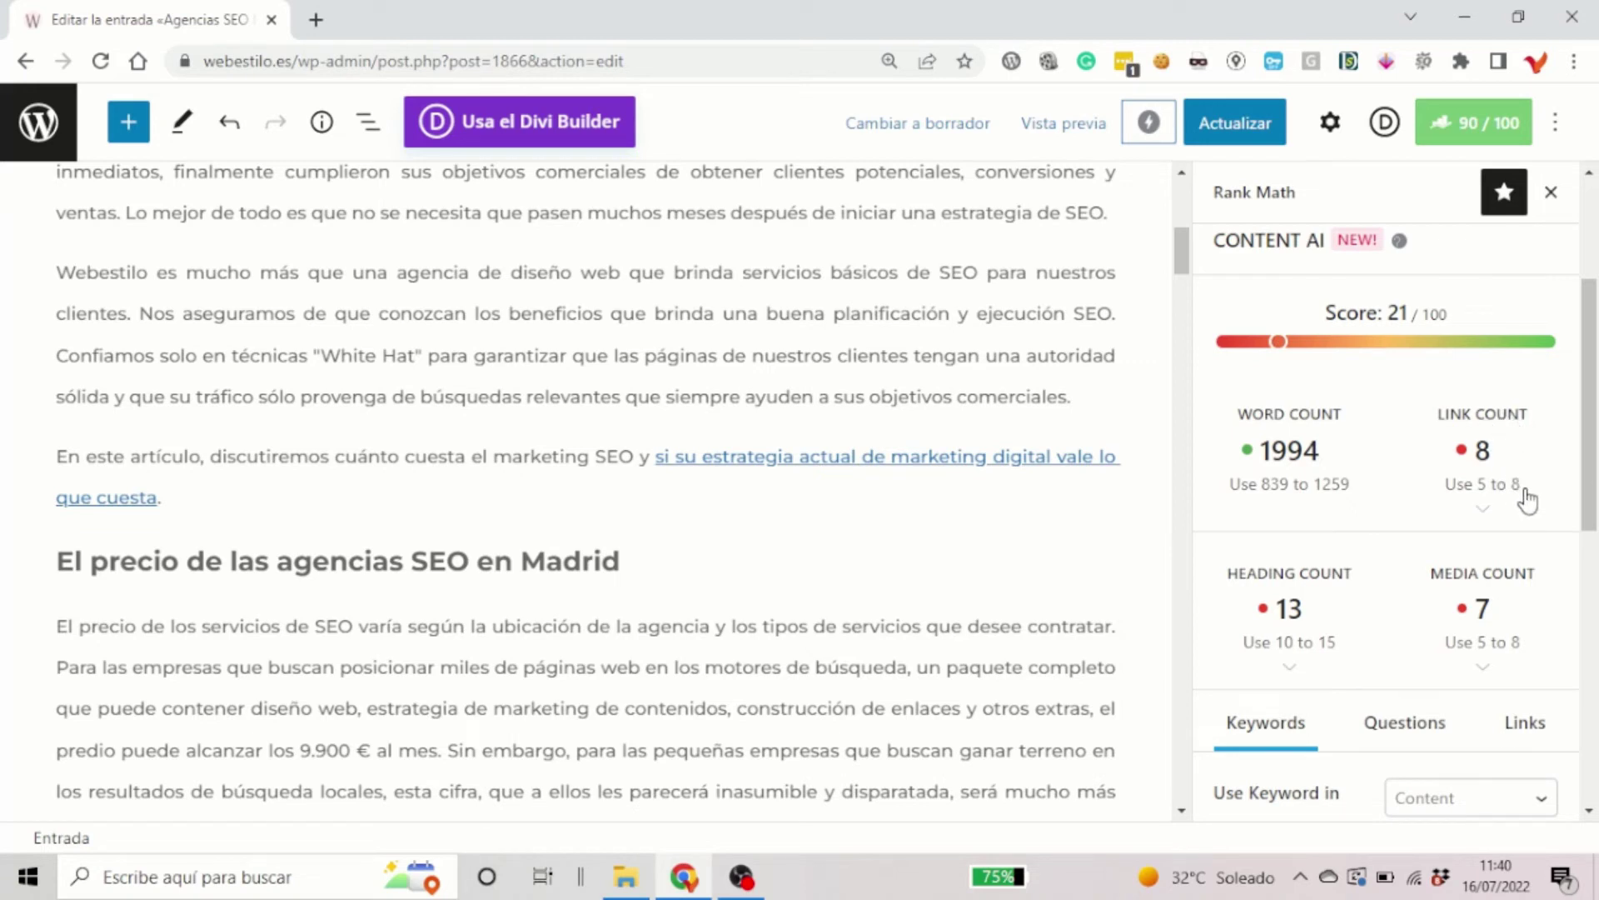
scroll(1404, 560, "down", 2)
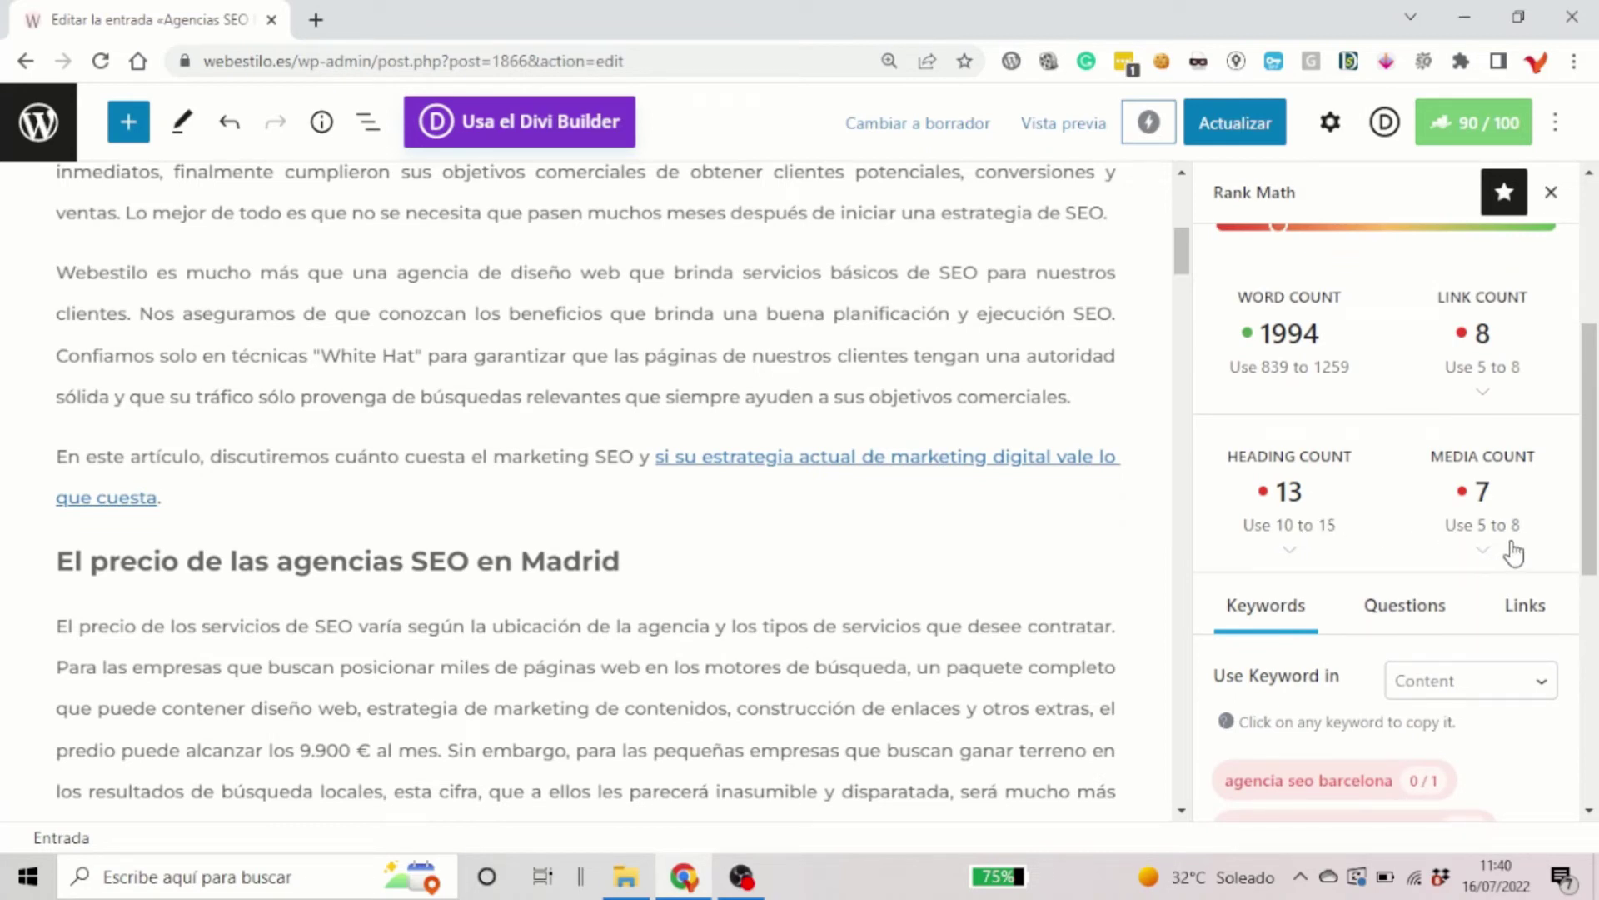
scroll(1495, 512, "down", 1)
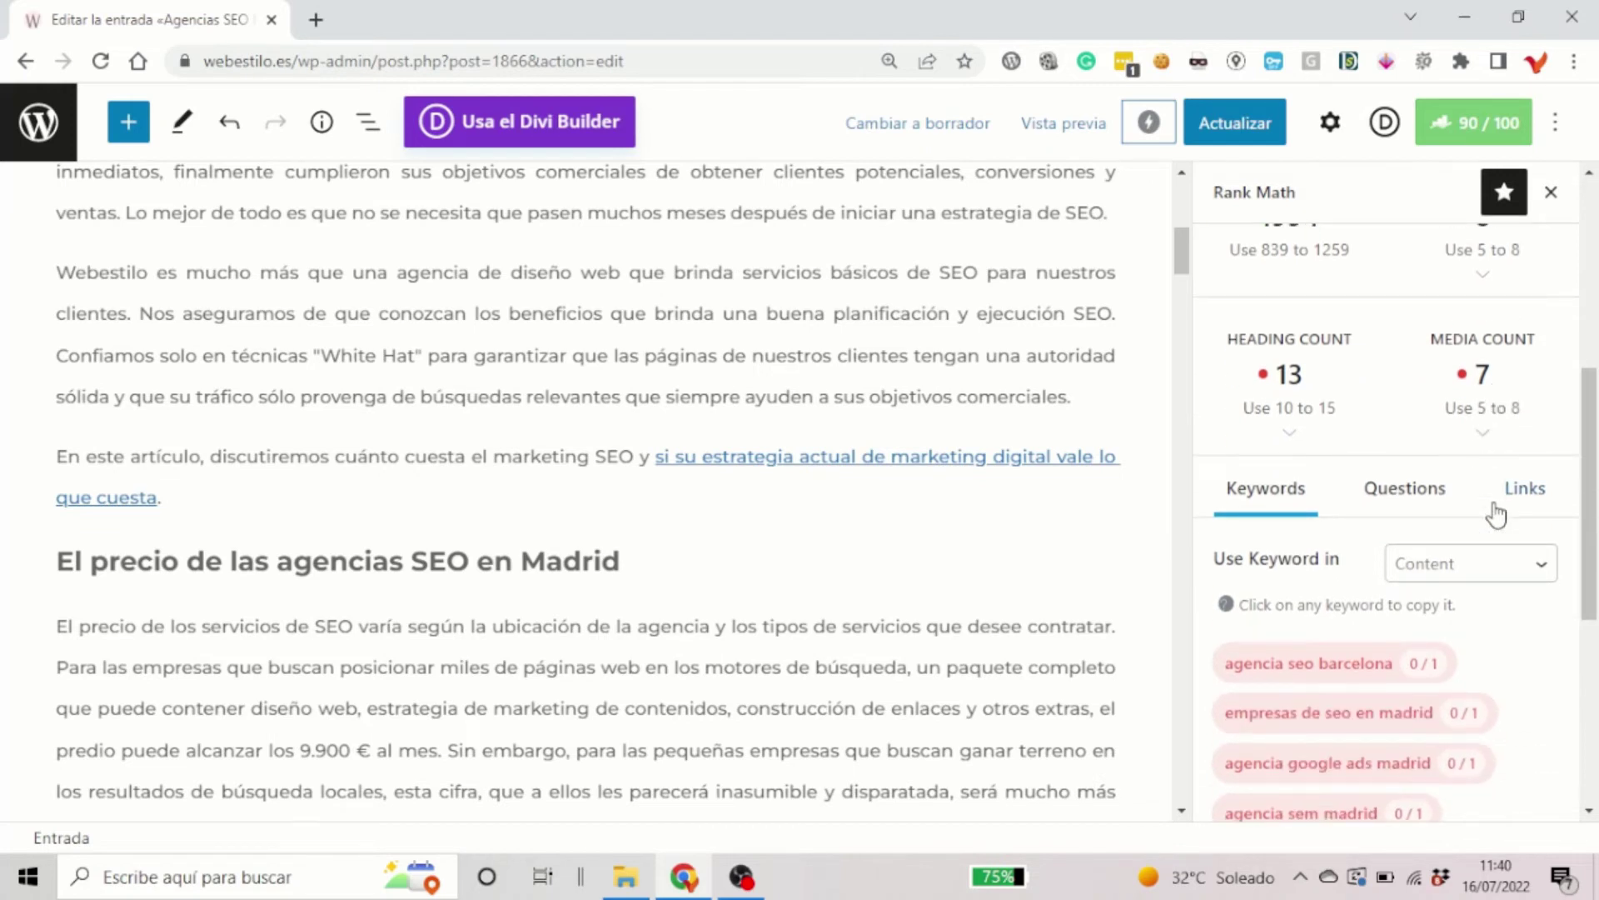
Browse Content AI's suggested keywords for the content, headings, SEO title and SEO description.
scroll(1506, 577, "down", 1)
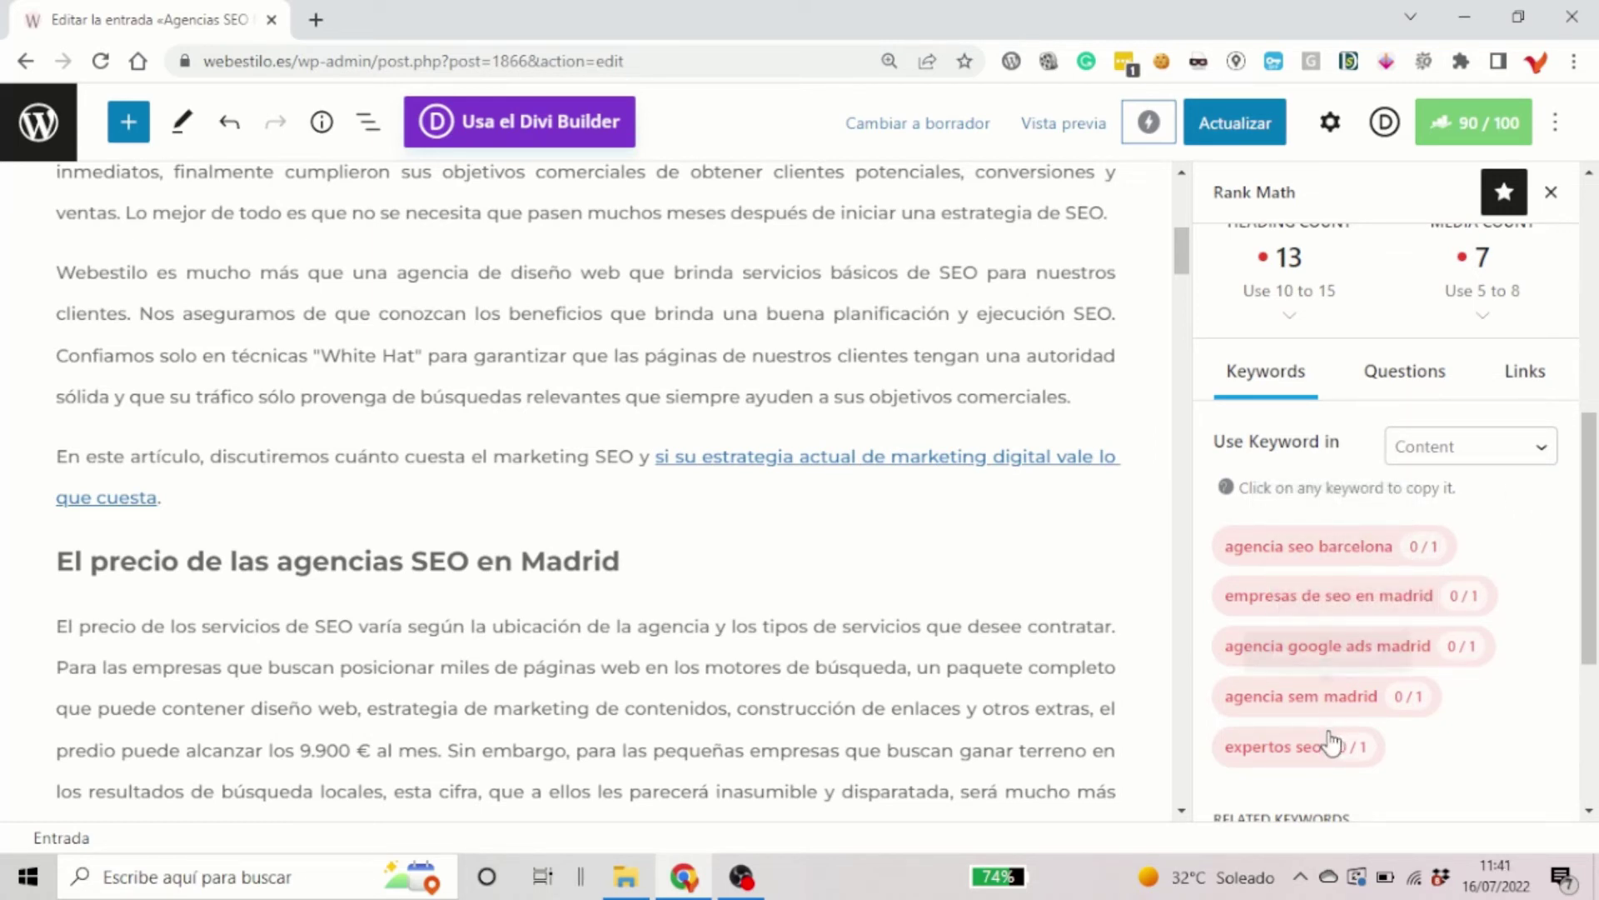
left_click(1486, 450)
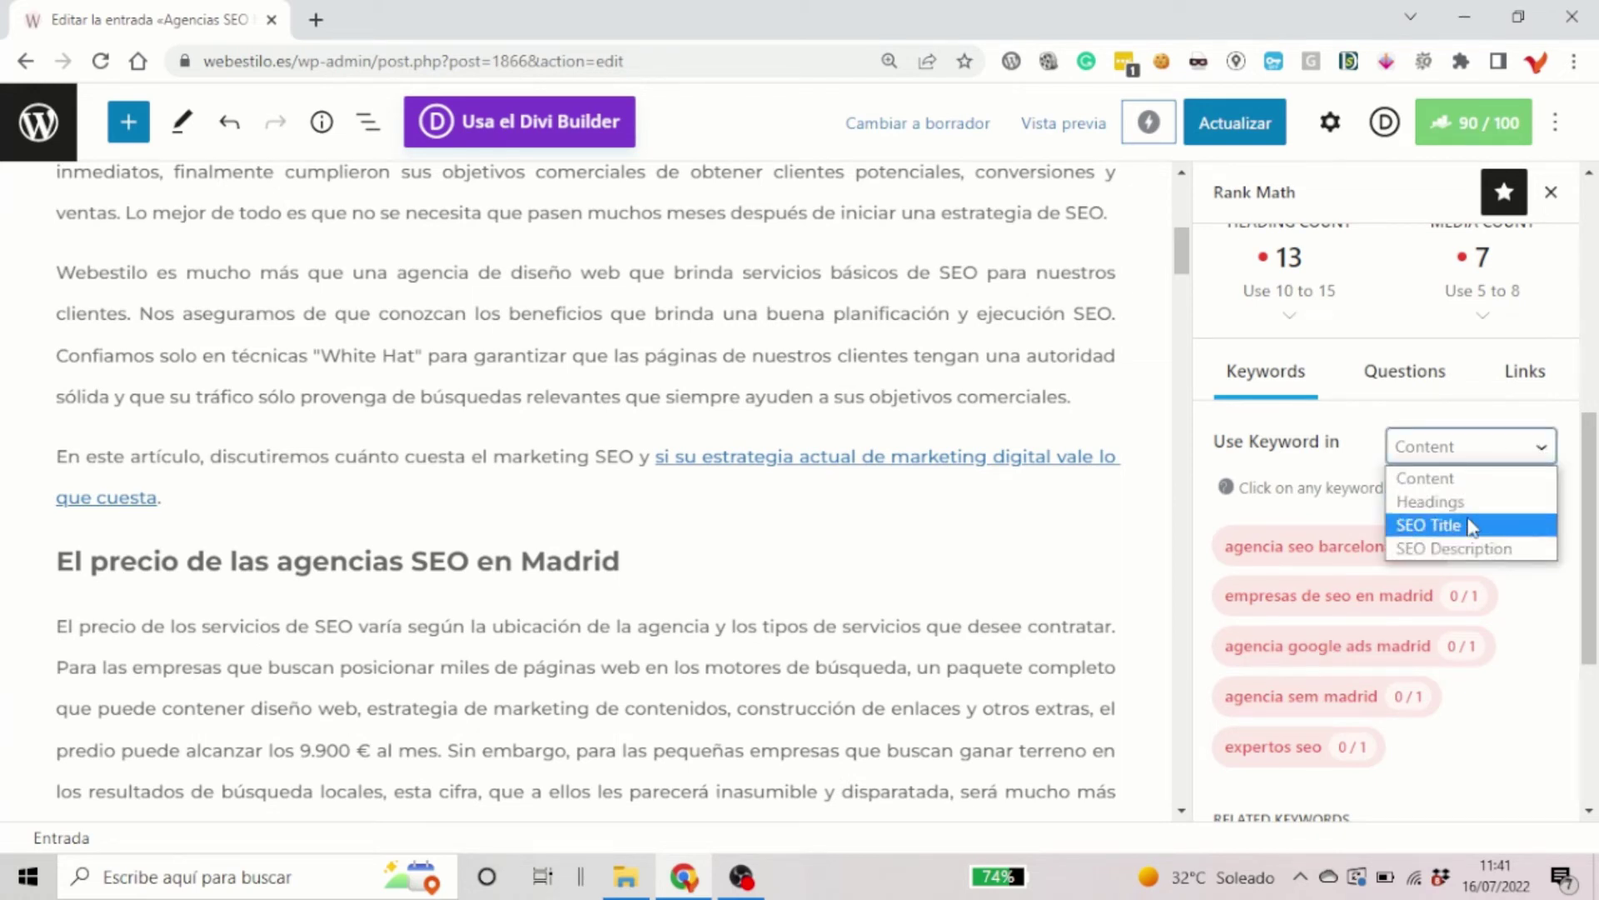
left_click(1470, 499)
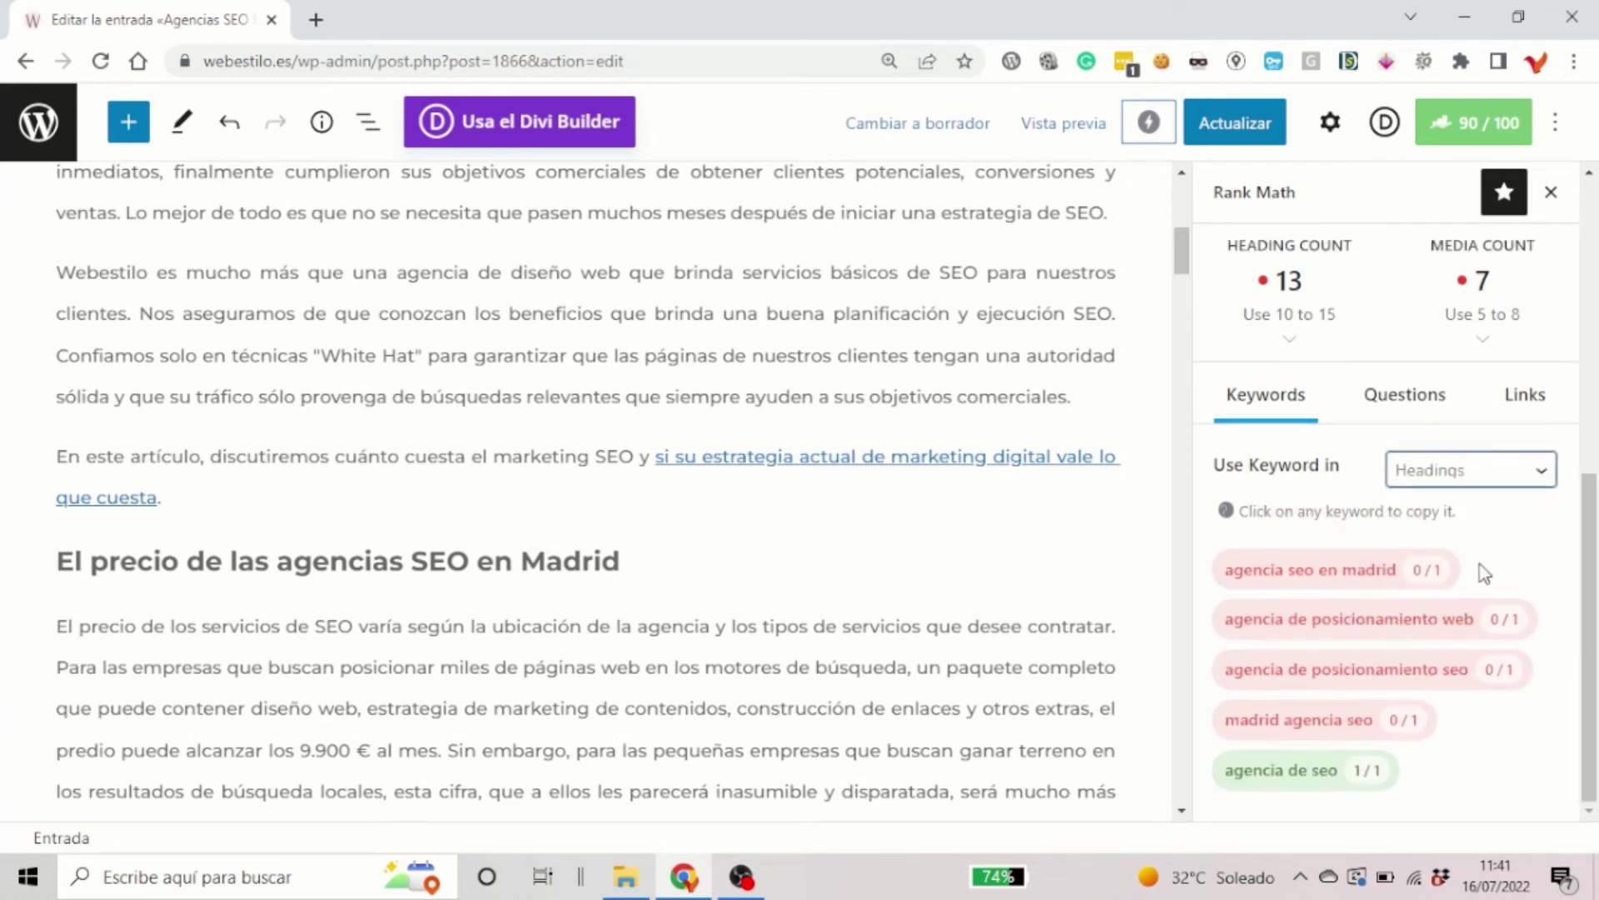
left_click(1482, 487)
left_click(1453, 546)
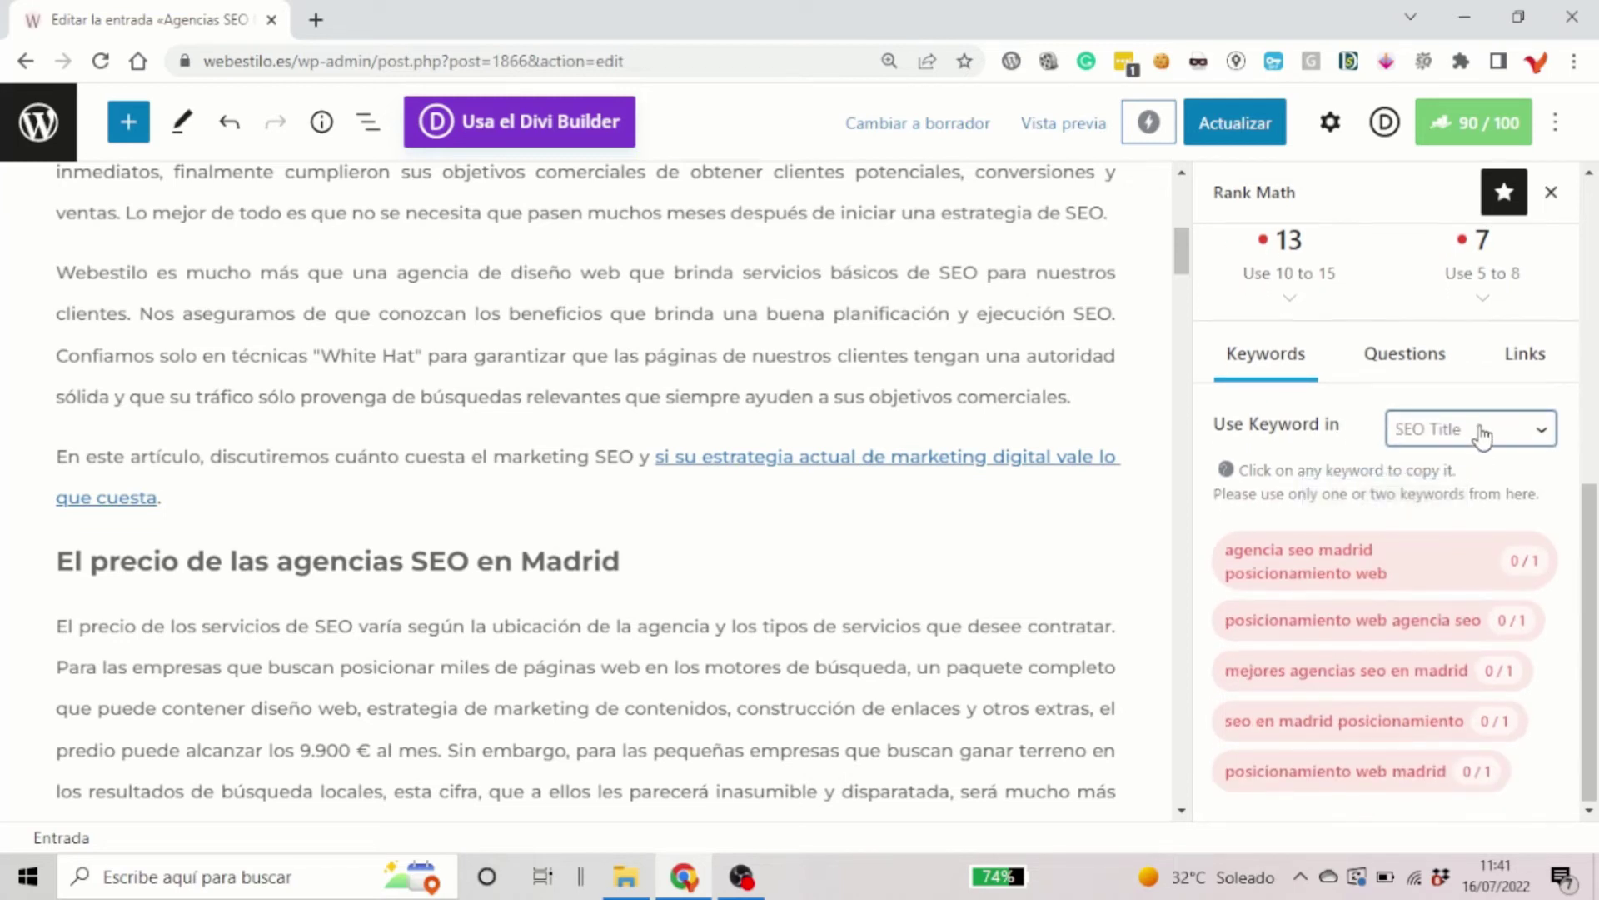
left_click(1483, 440)
left_click(1468, 533)
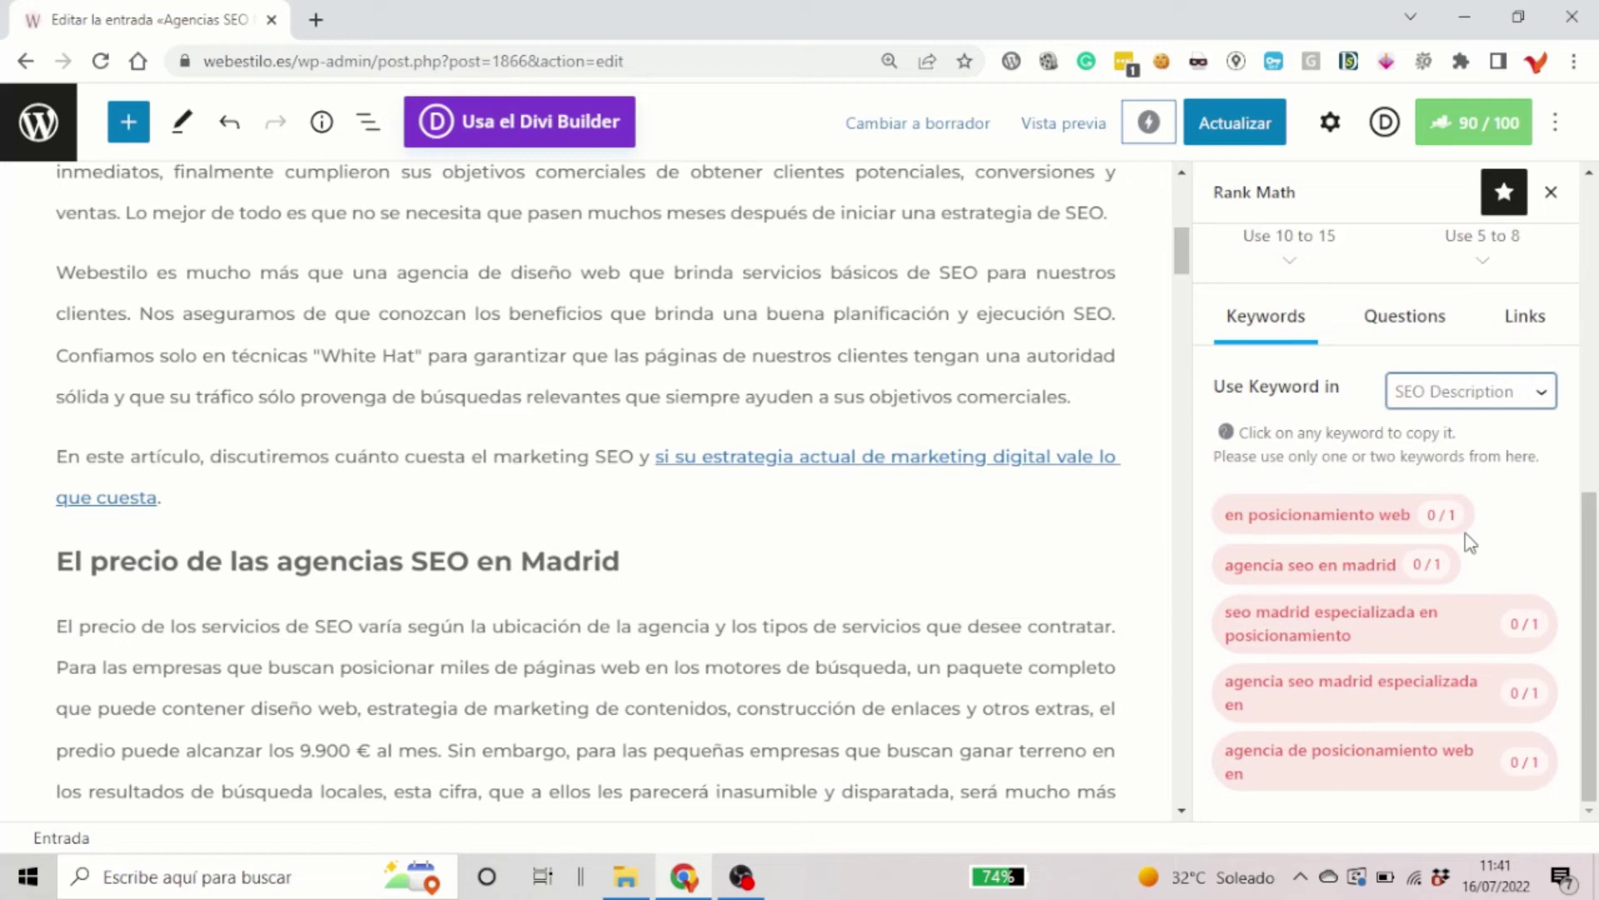
left_click(1444, 402)
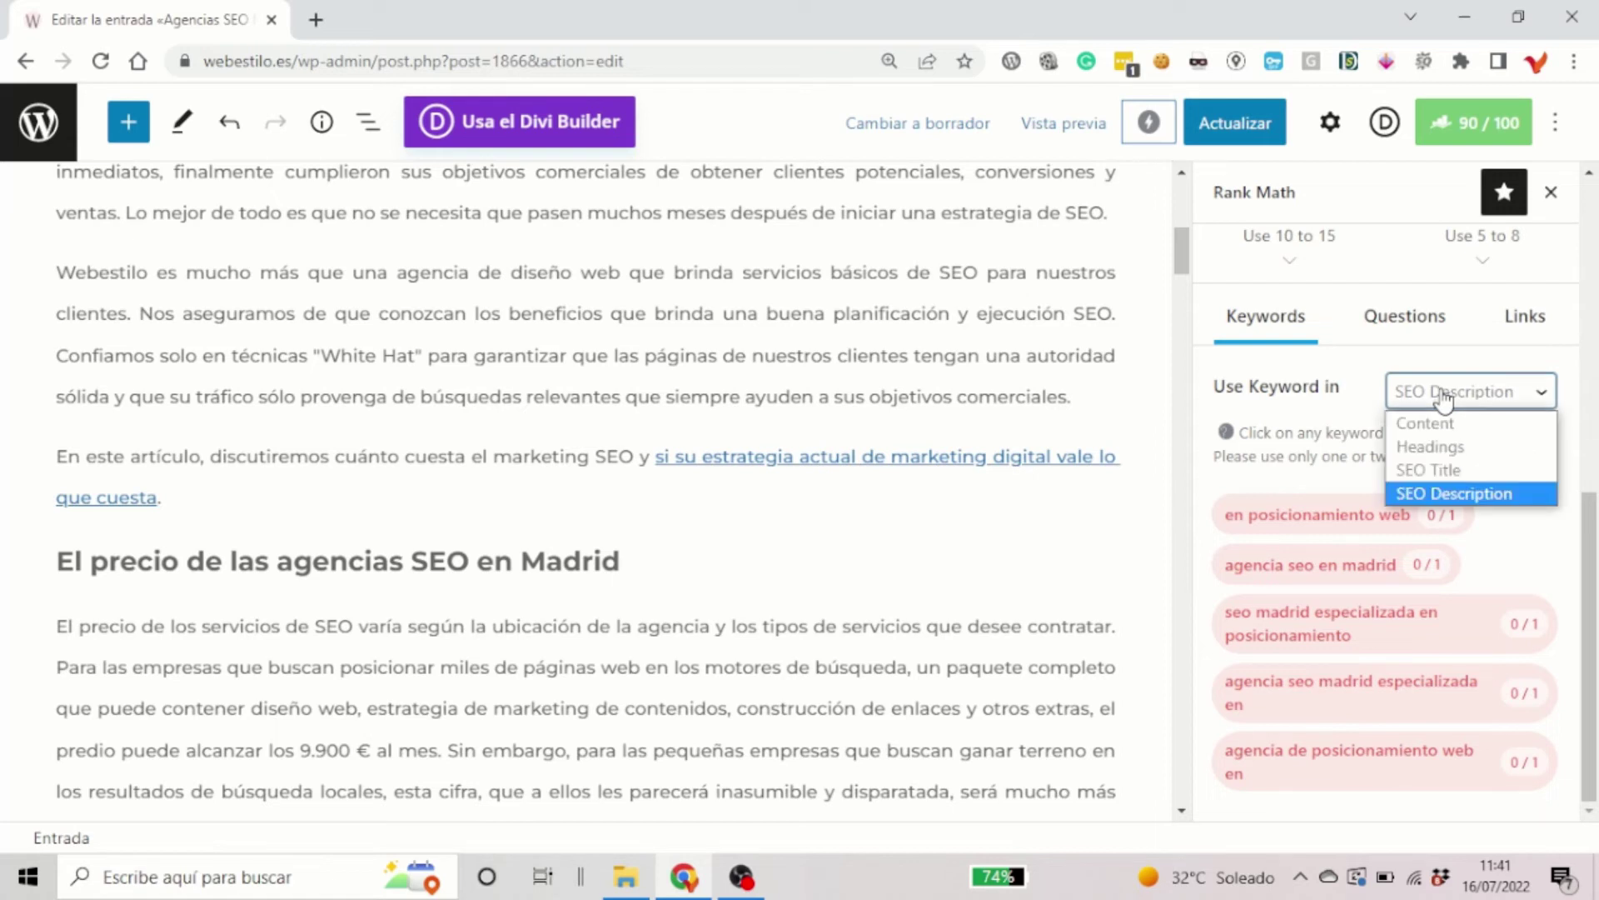
left_click(1443, 402)
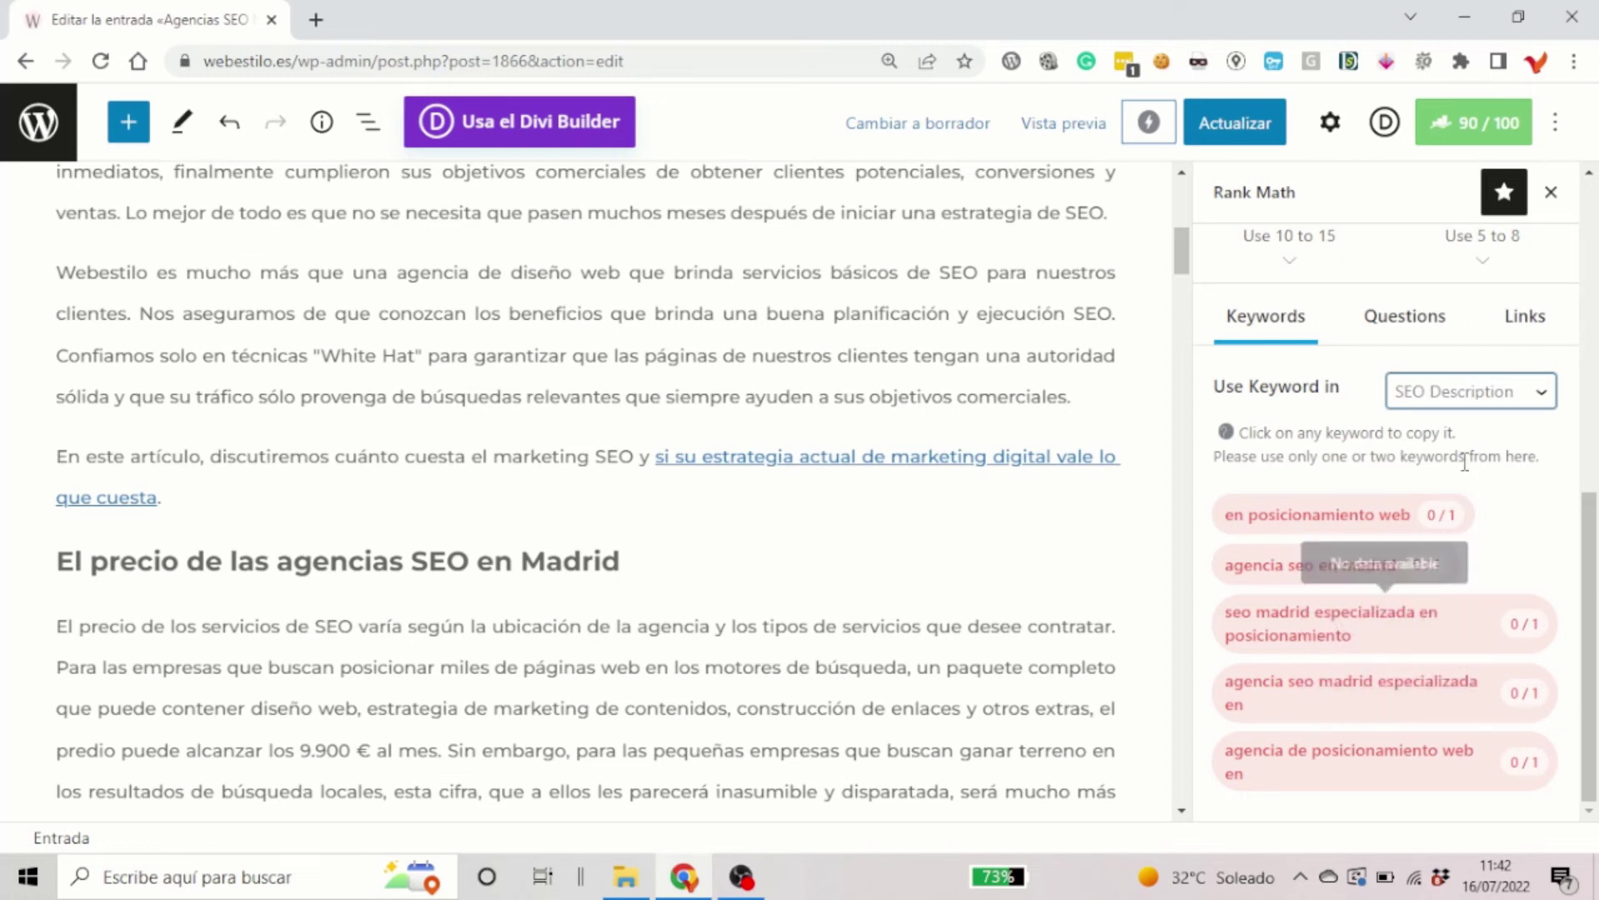
Leave the Content AI analysis, reopen the general SEO checks, and expand the additional checks.
scroll(1469, 516, "up", 10)
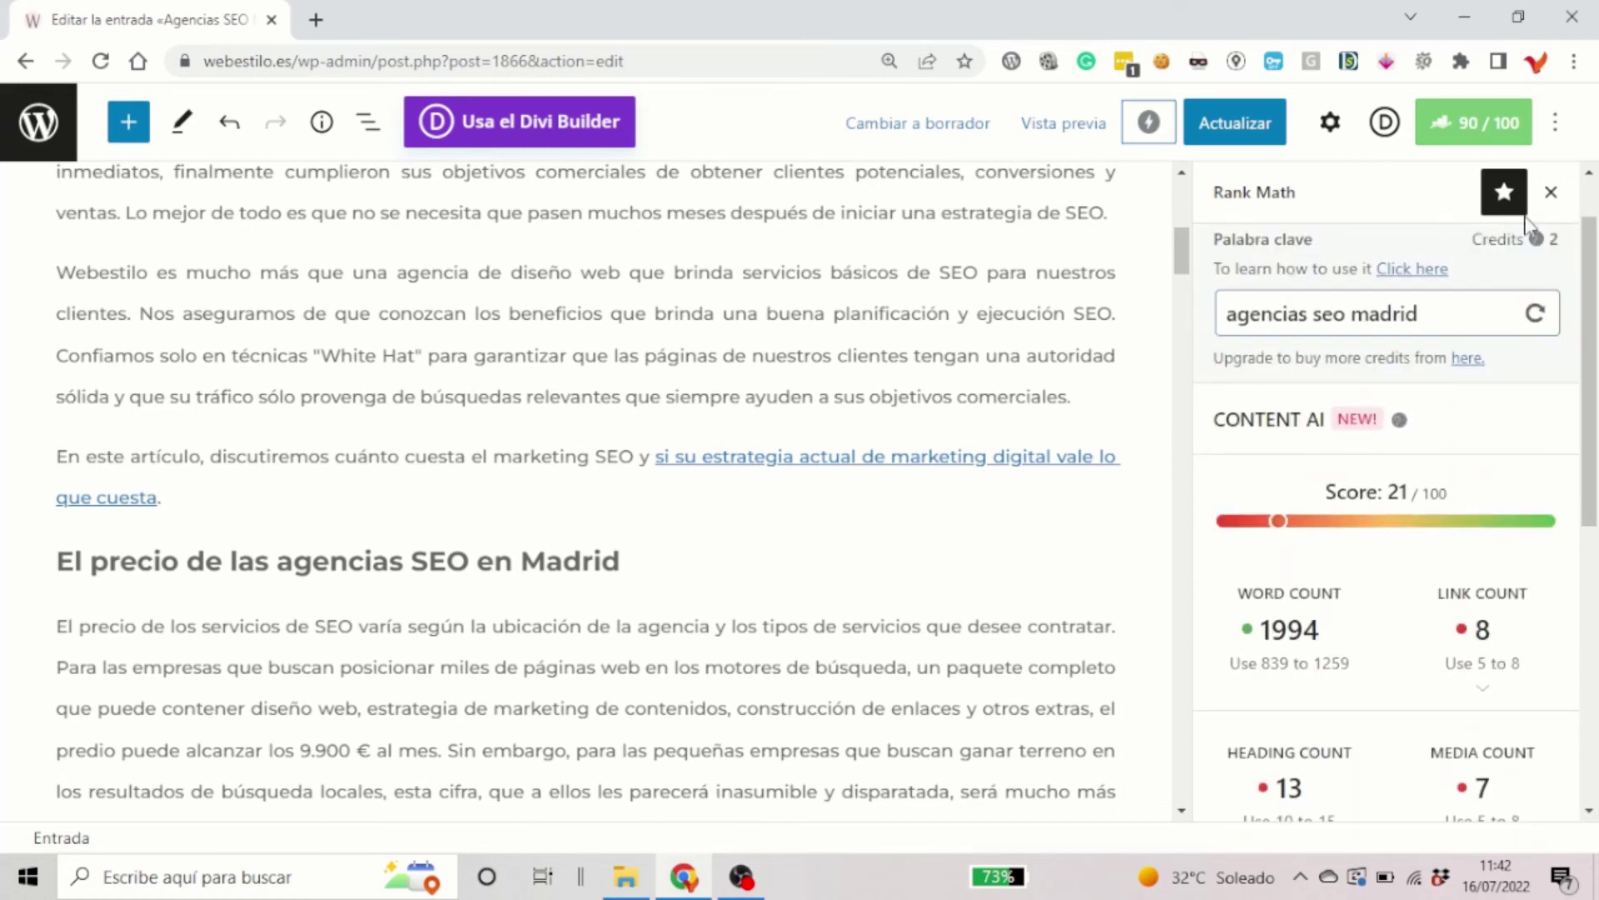
left_click(1551, 191)
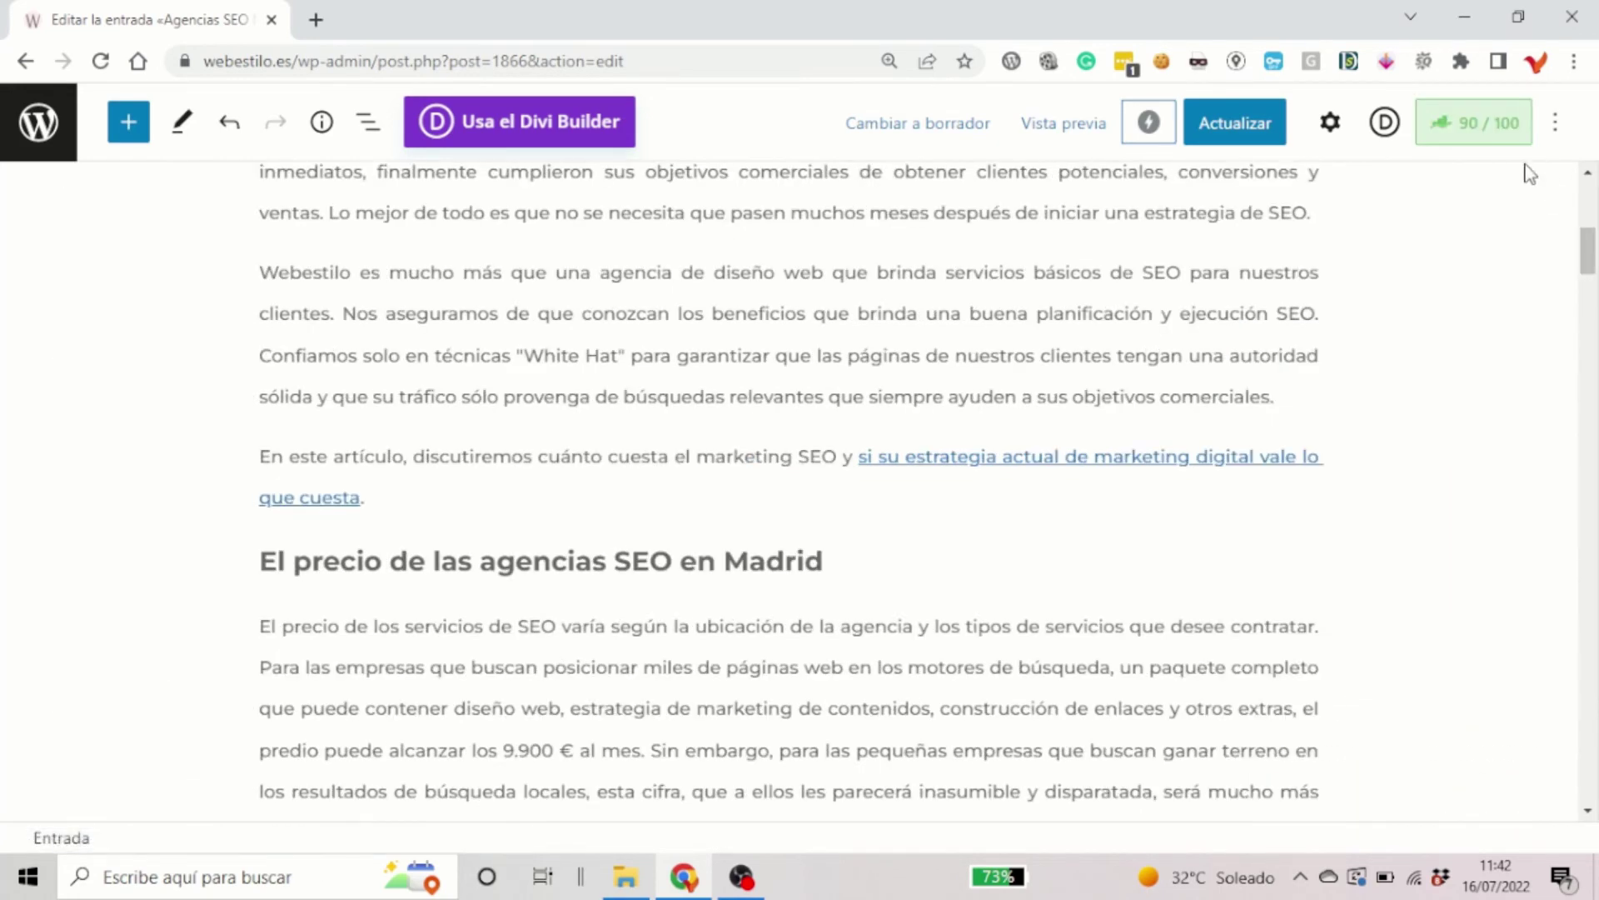
left_click(1474, 123)
scroll(1428, 364, "down", 5)
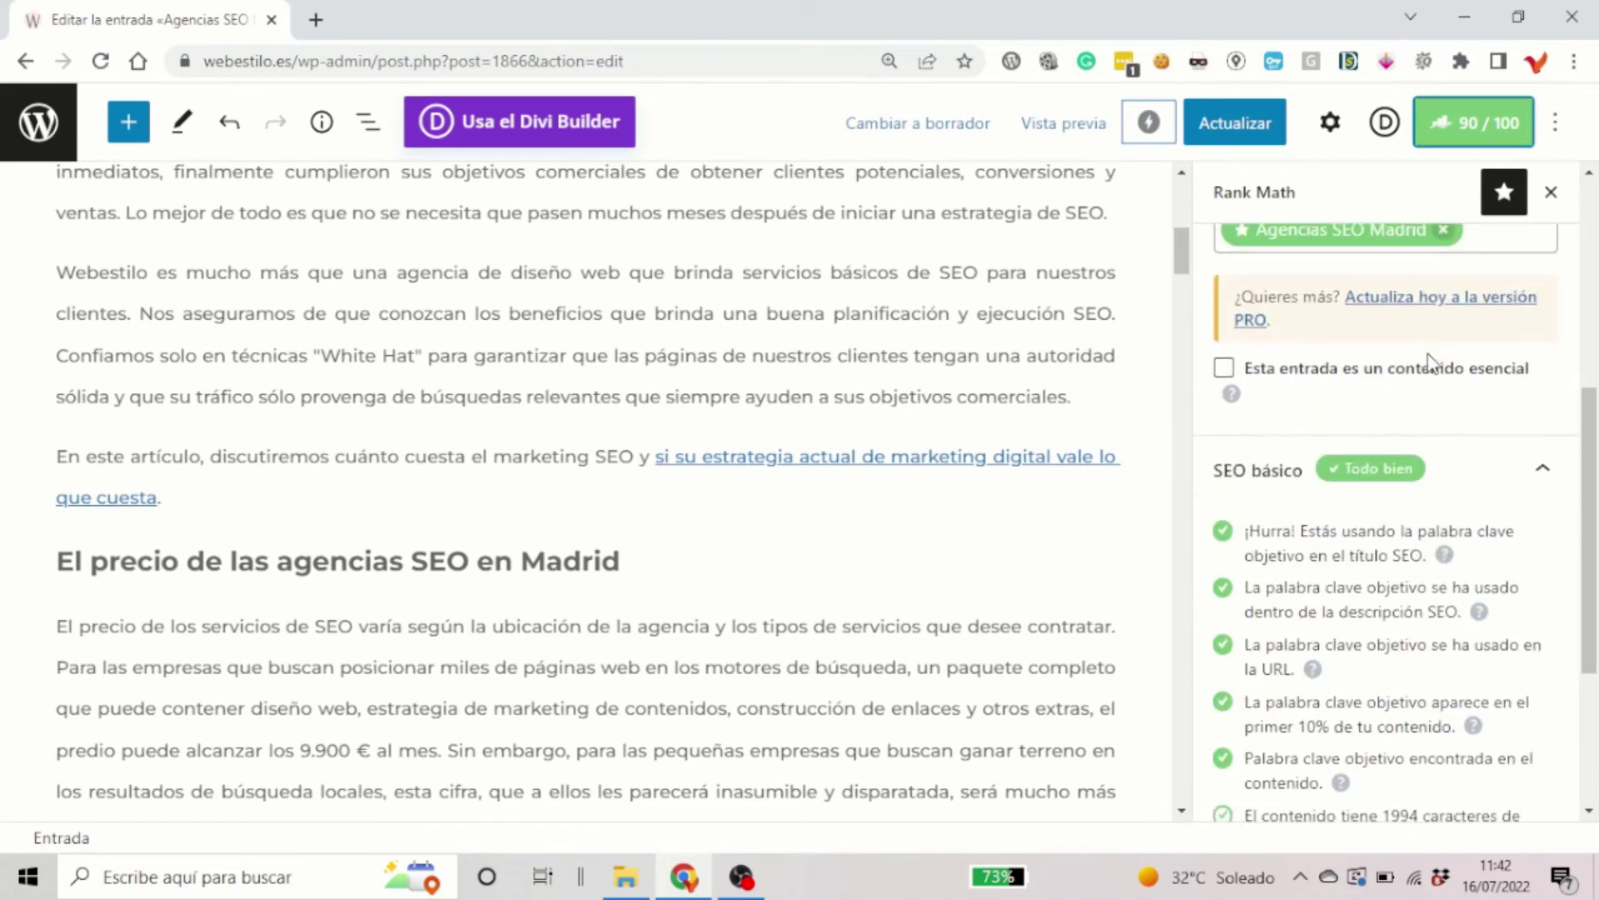
scroll(1427, 364, "down", 3)
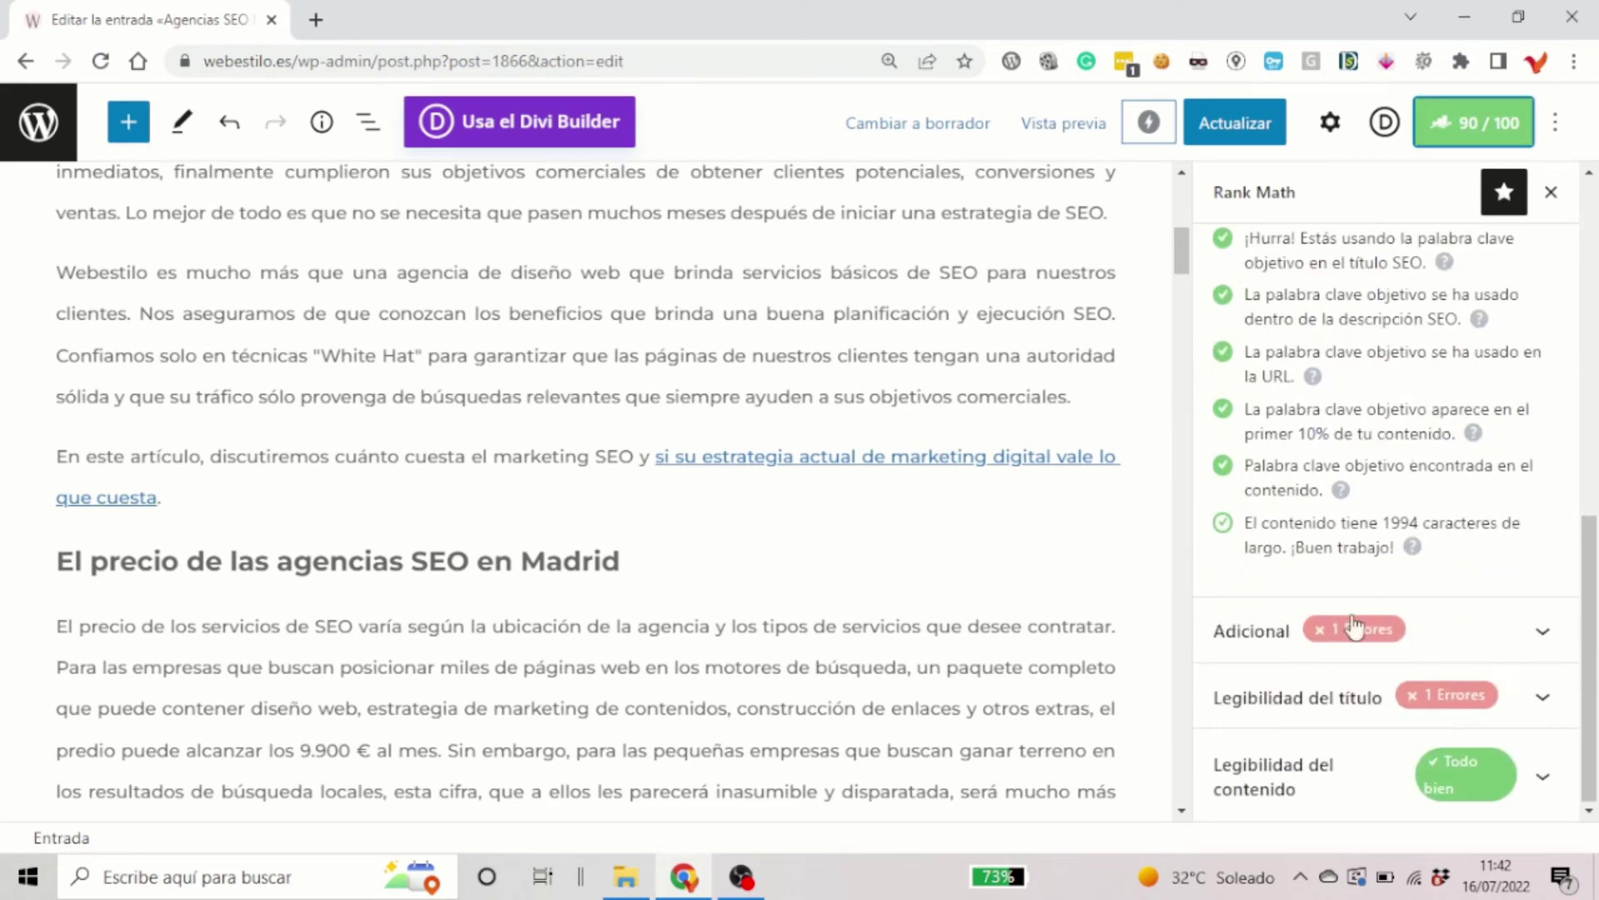
left_click(1267, 652)
scroll(1267, 641, "down", 5)
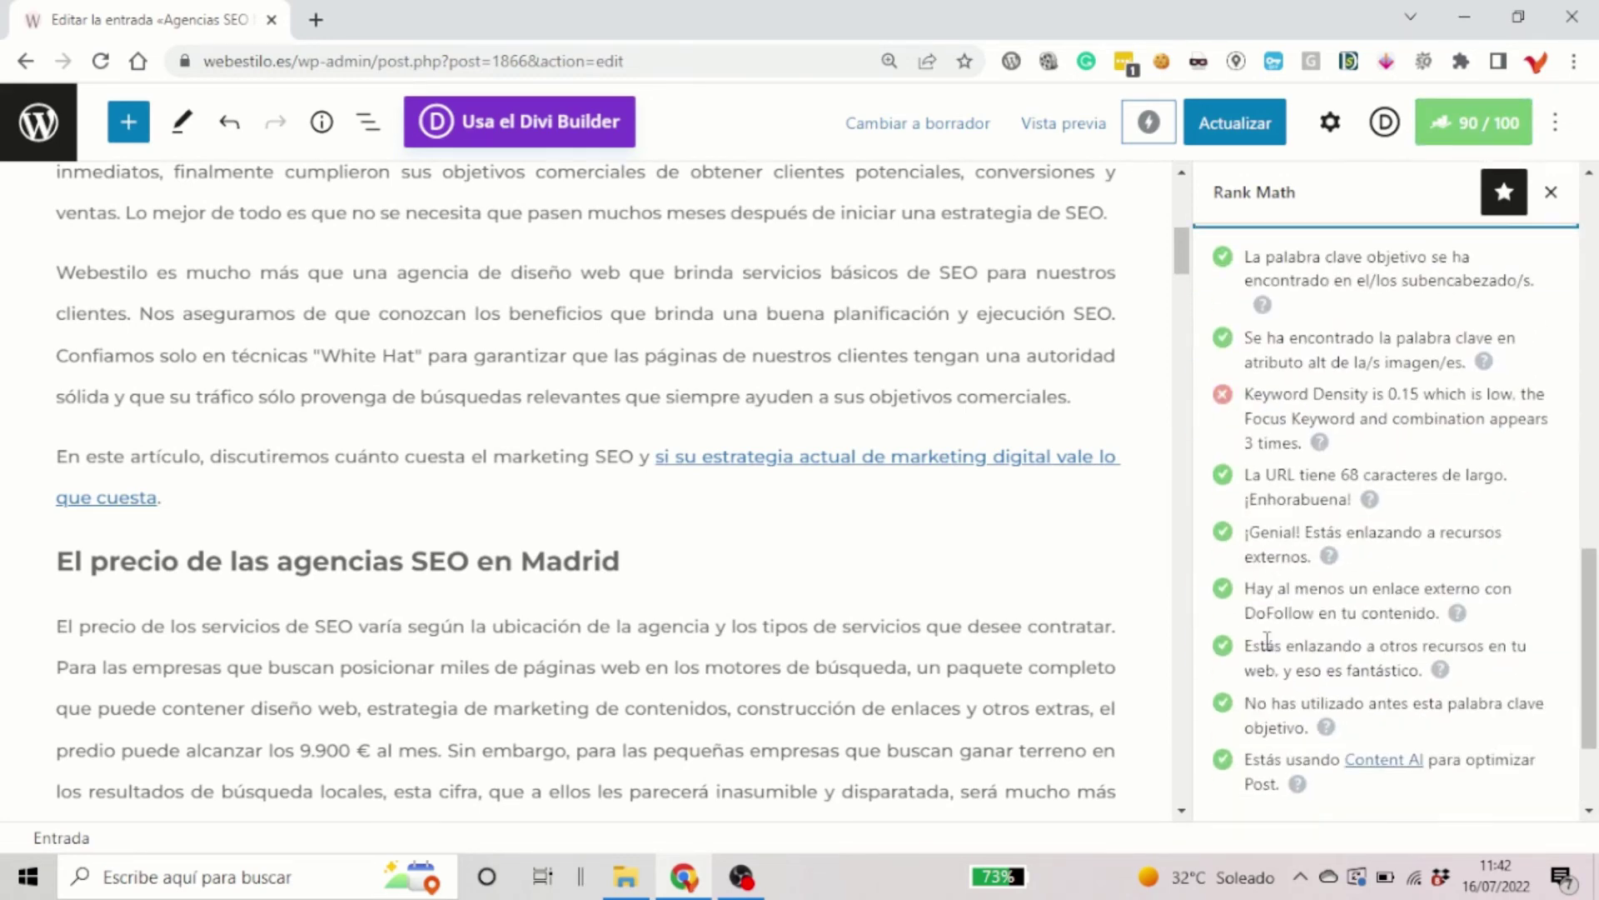
Compare the title readability checks with the highlighted post title "Agencias SEO Madrid: cuánto cuestan y qué ofrecen", and expand the content readability checks.
left_click(1262, 697)
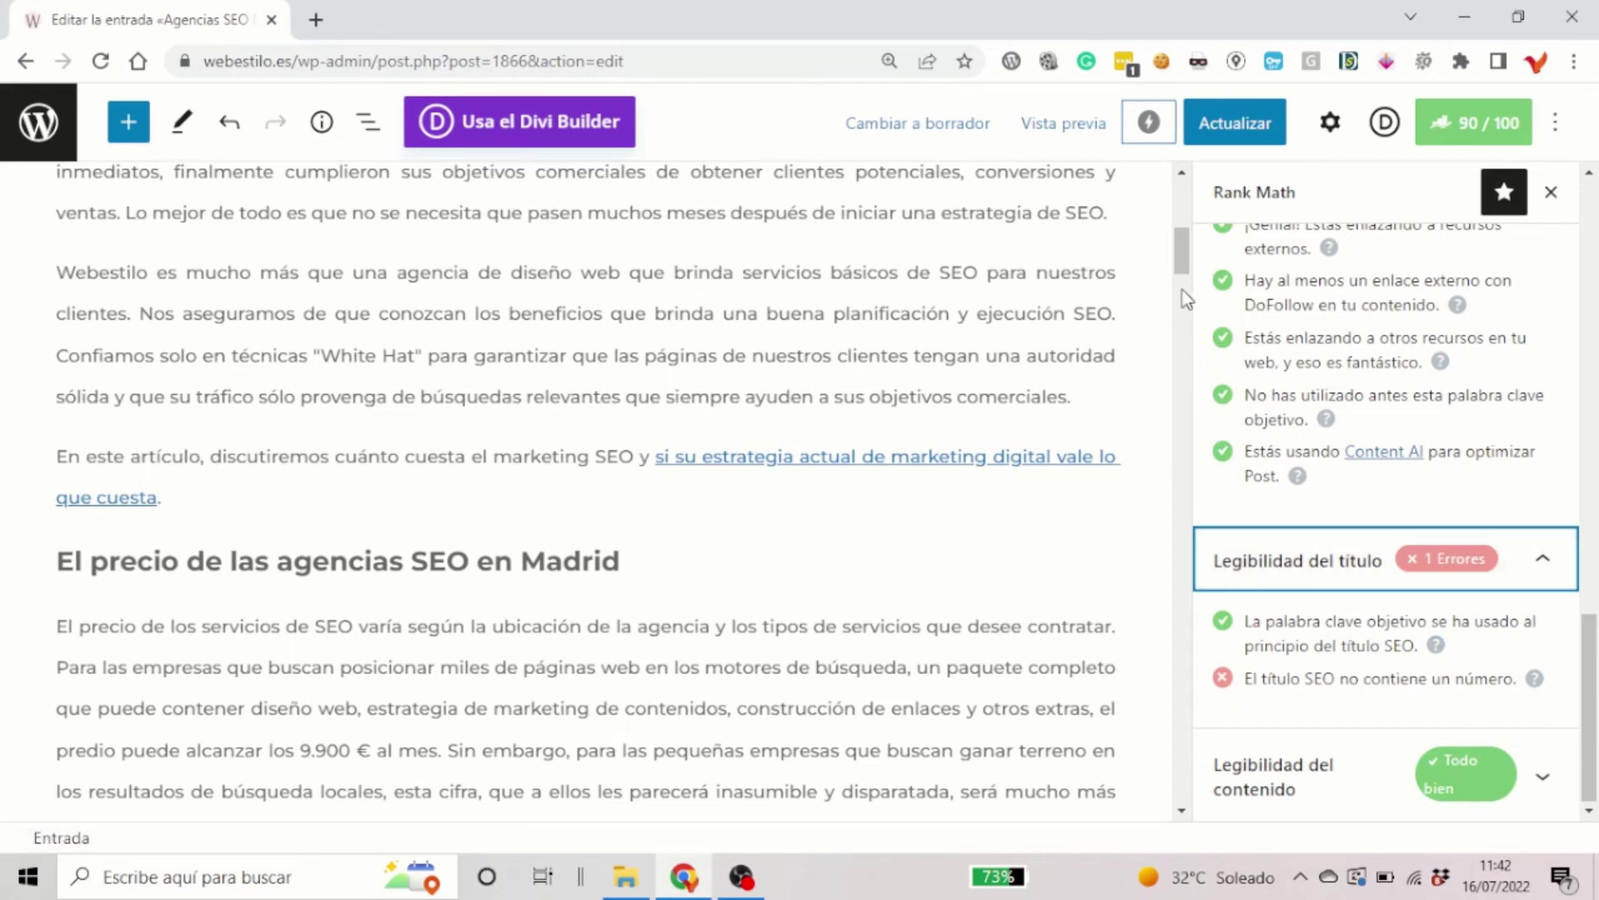
left_click_drag(1189, 266, 1191, 219)
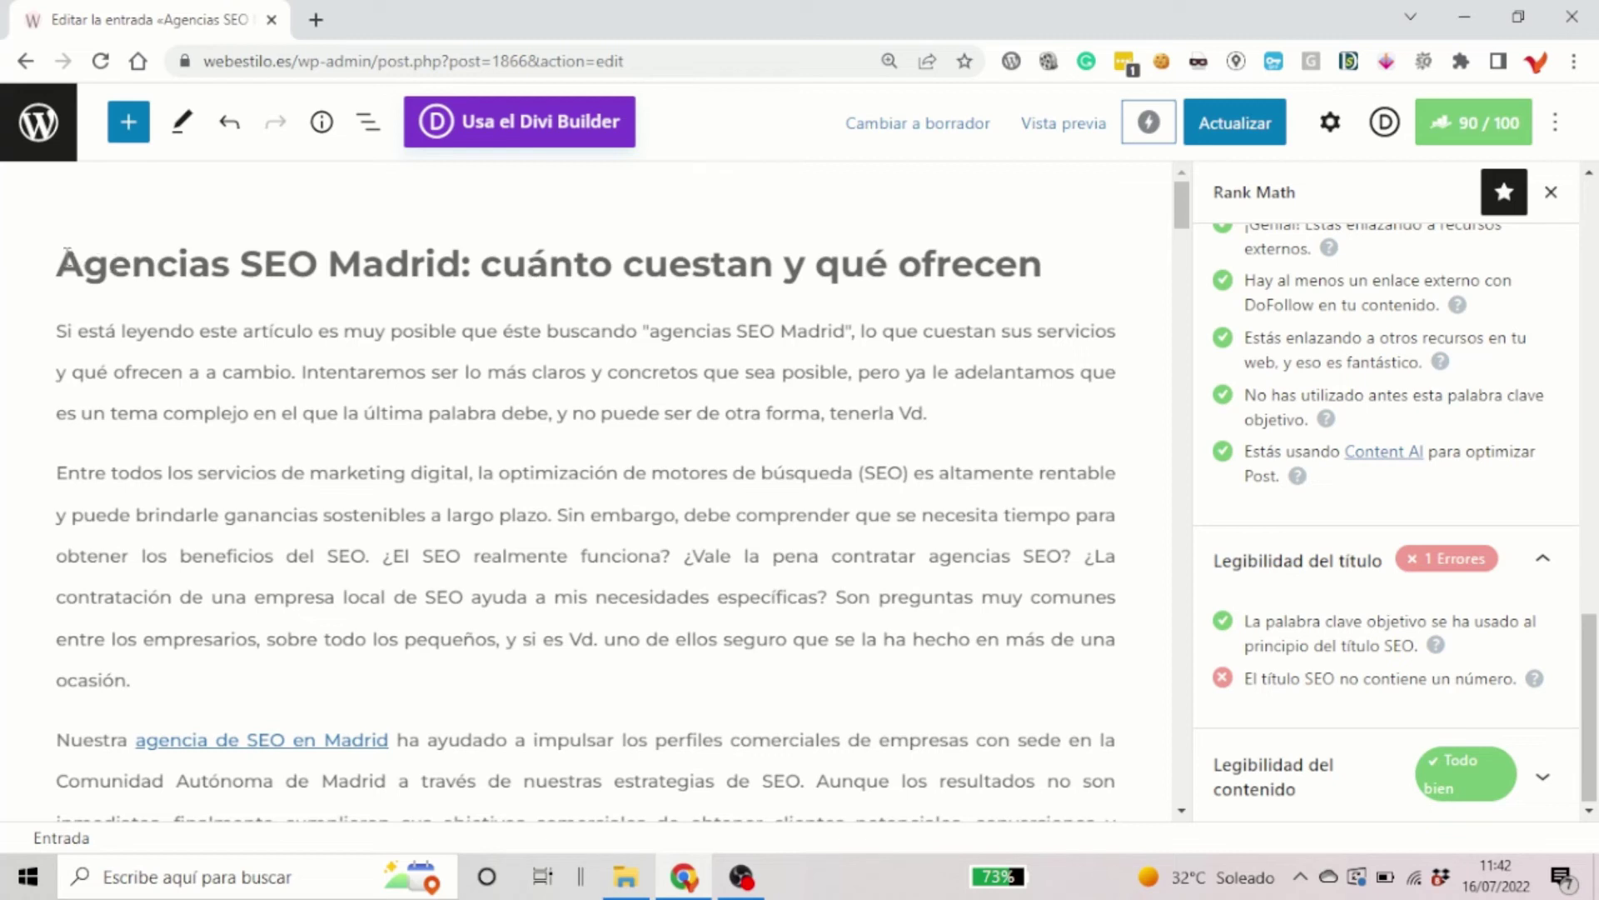
left_click_drag(56, 263, 1039, 265)
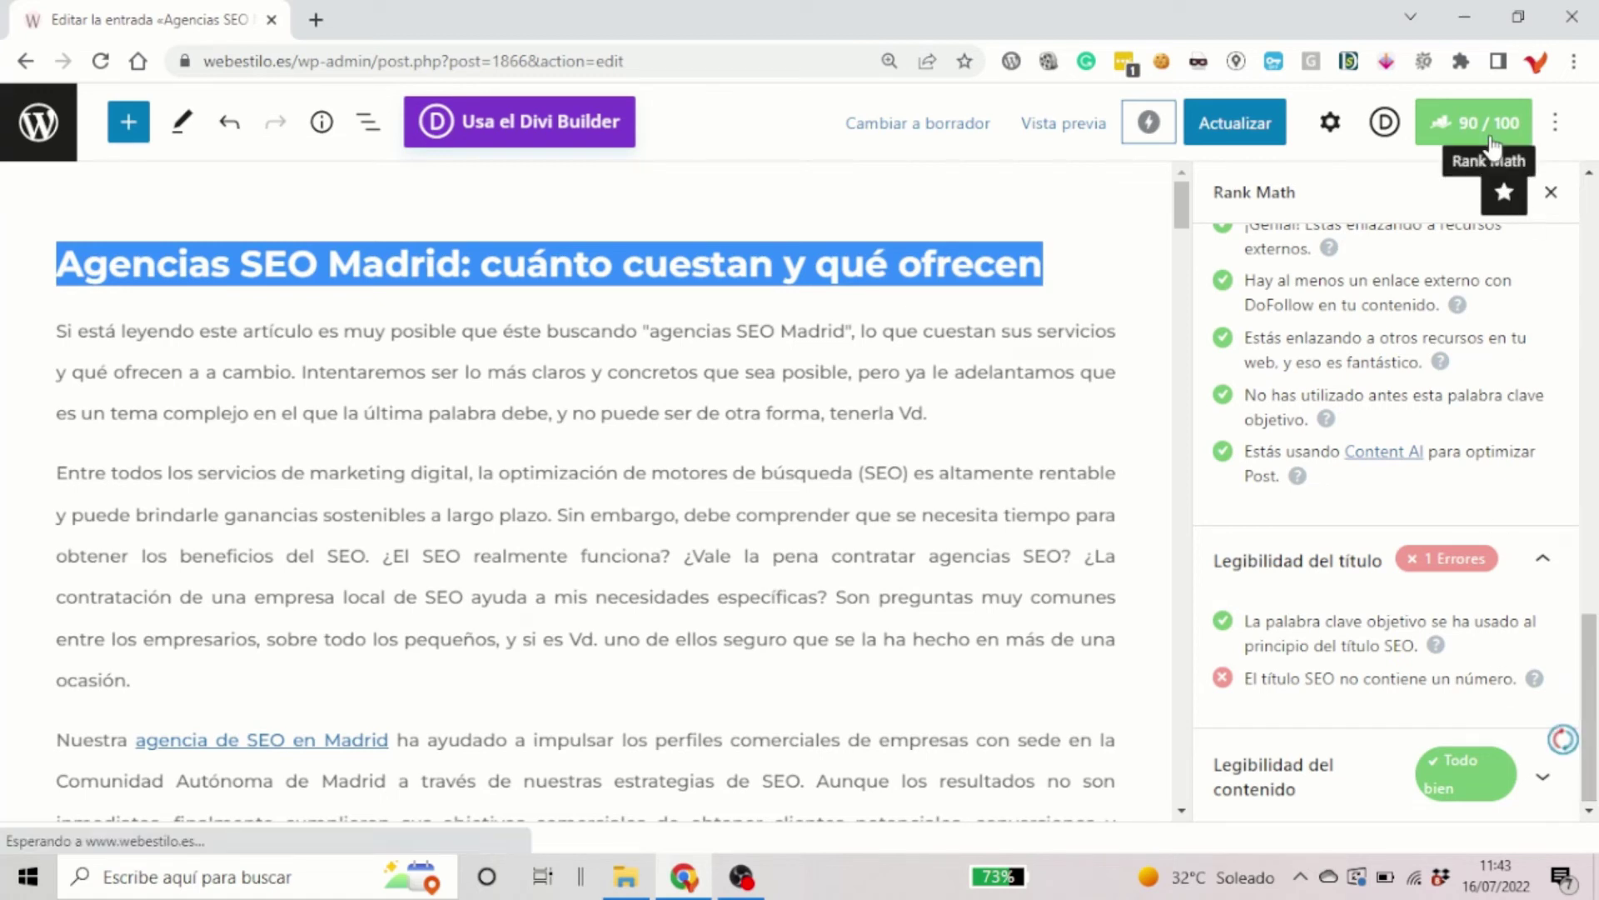
left_click(1341, 792)
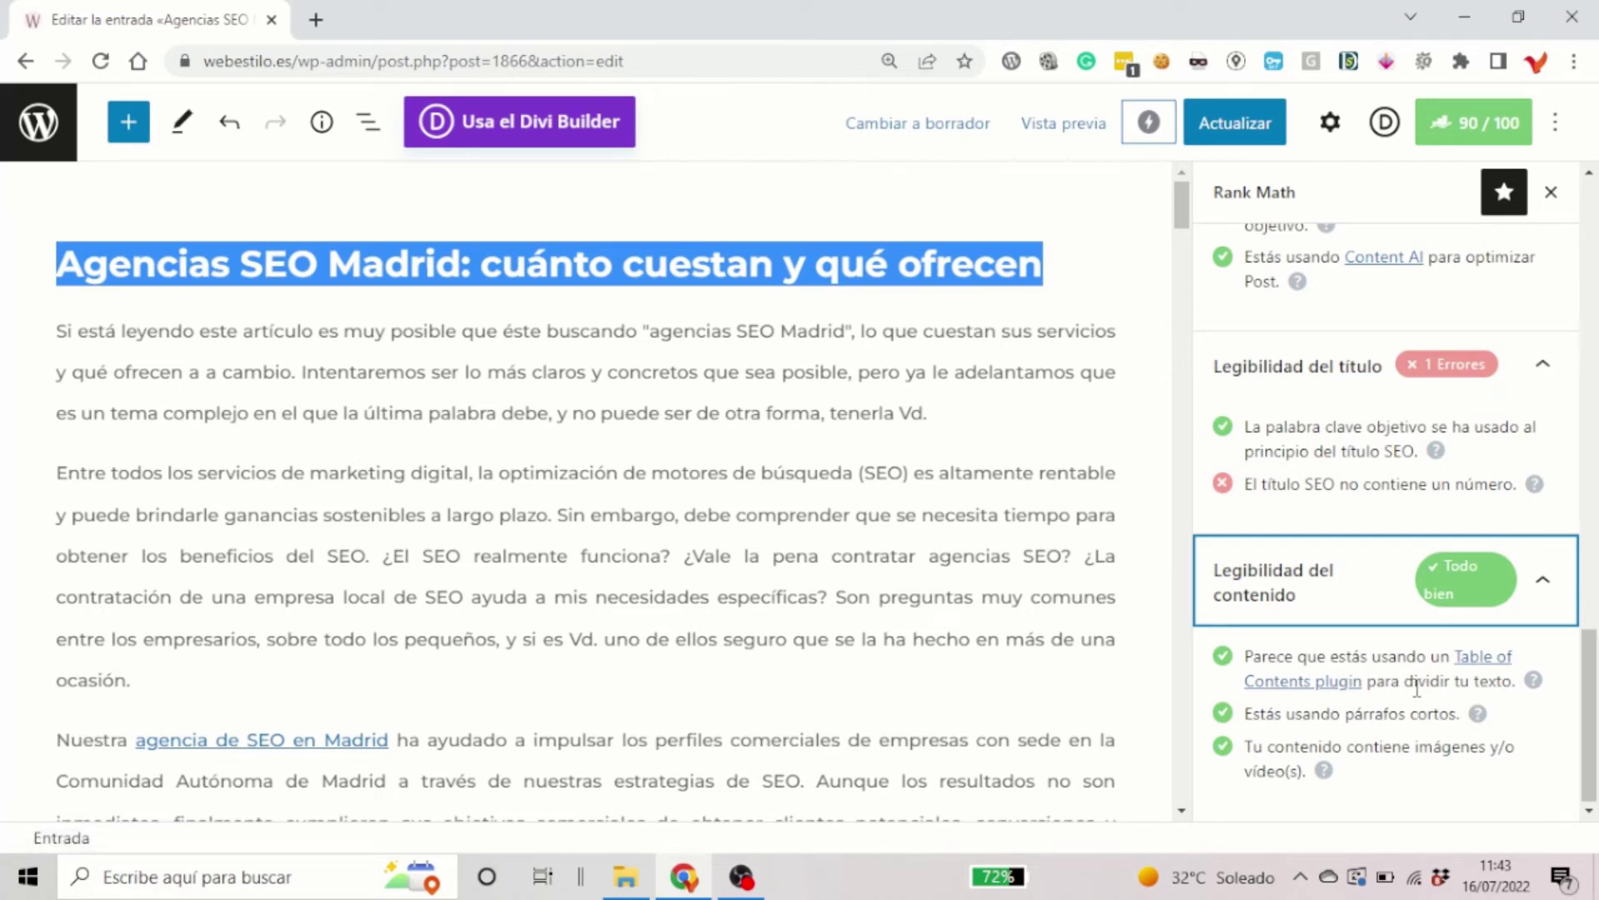
Examine the Table of Contents settings below the post, including the heading levels, alternative headings and excluded headings.
scroll(1014, 685, "down", 3)
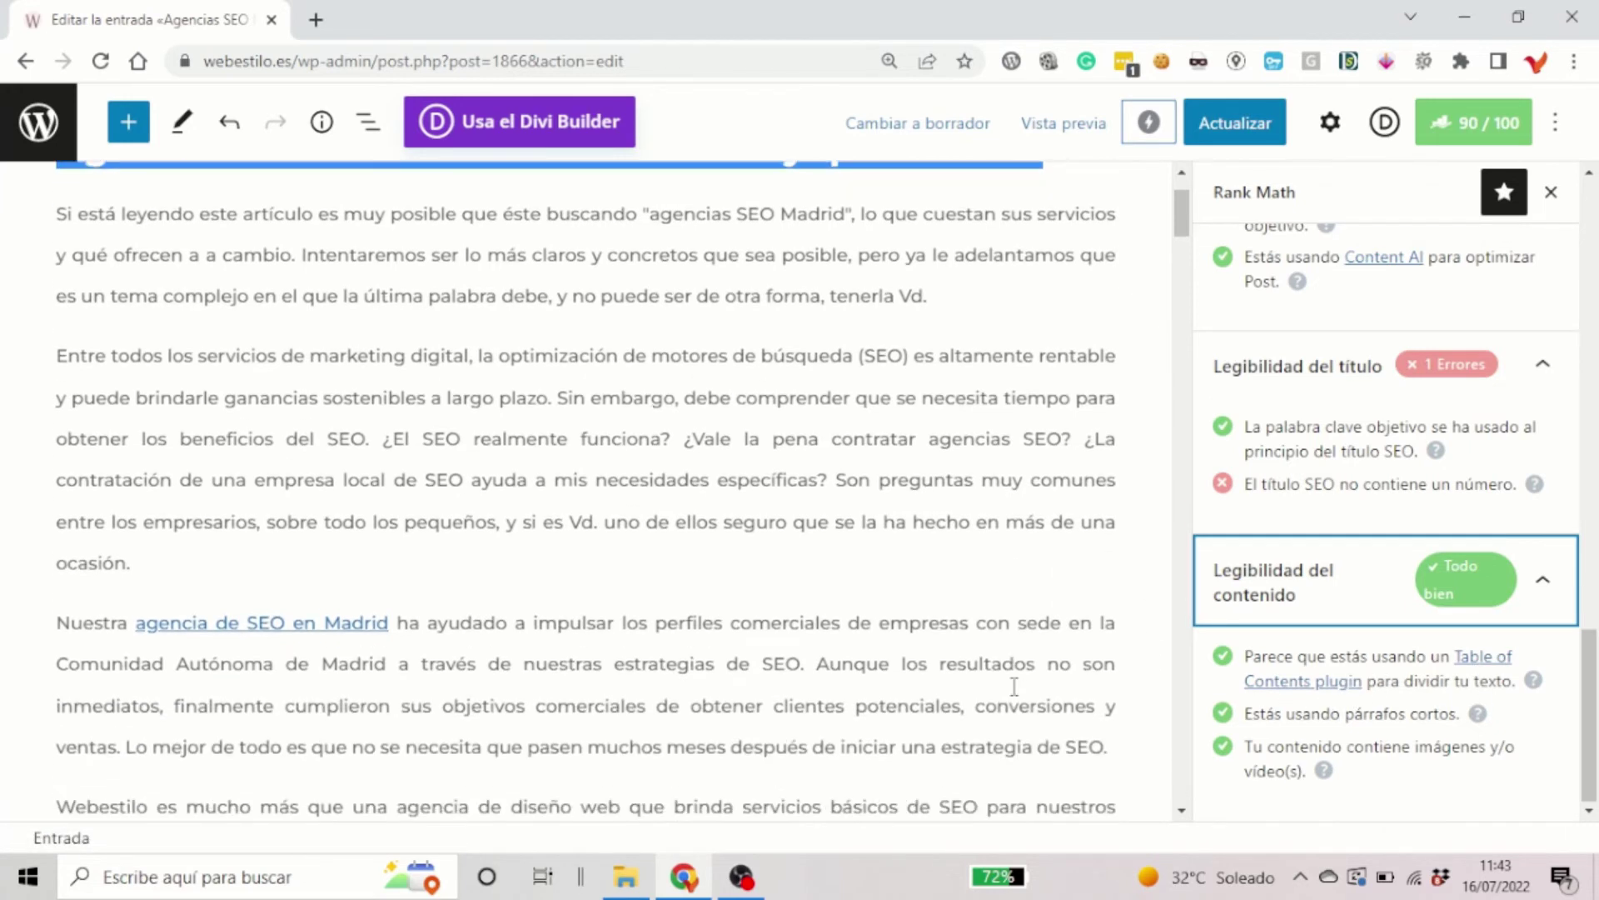
scroll(1013, 685, "down", 4)
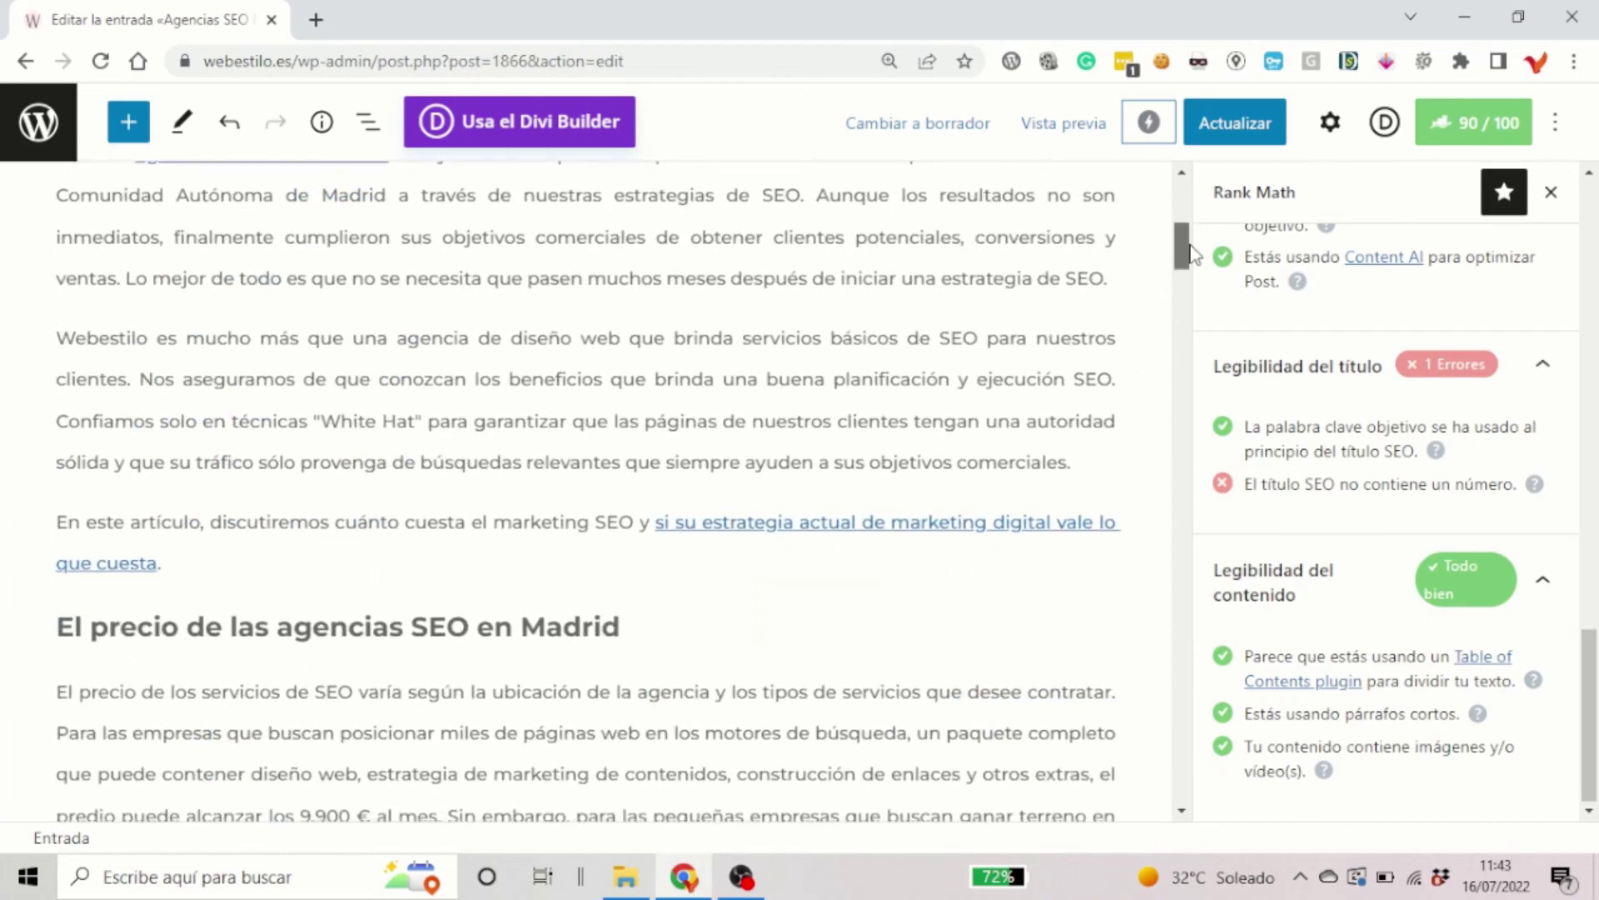
left_click_drag(1181, 250, 1232, 692)
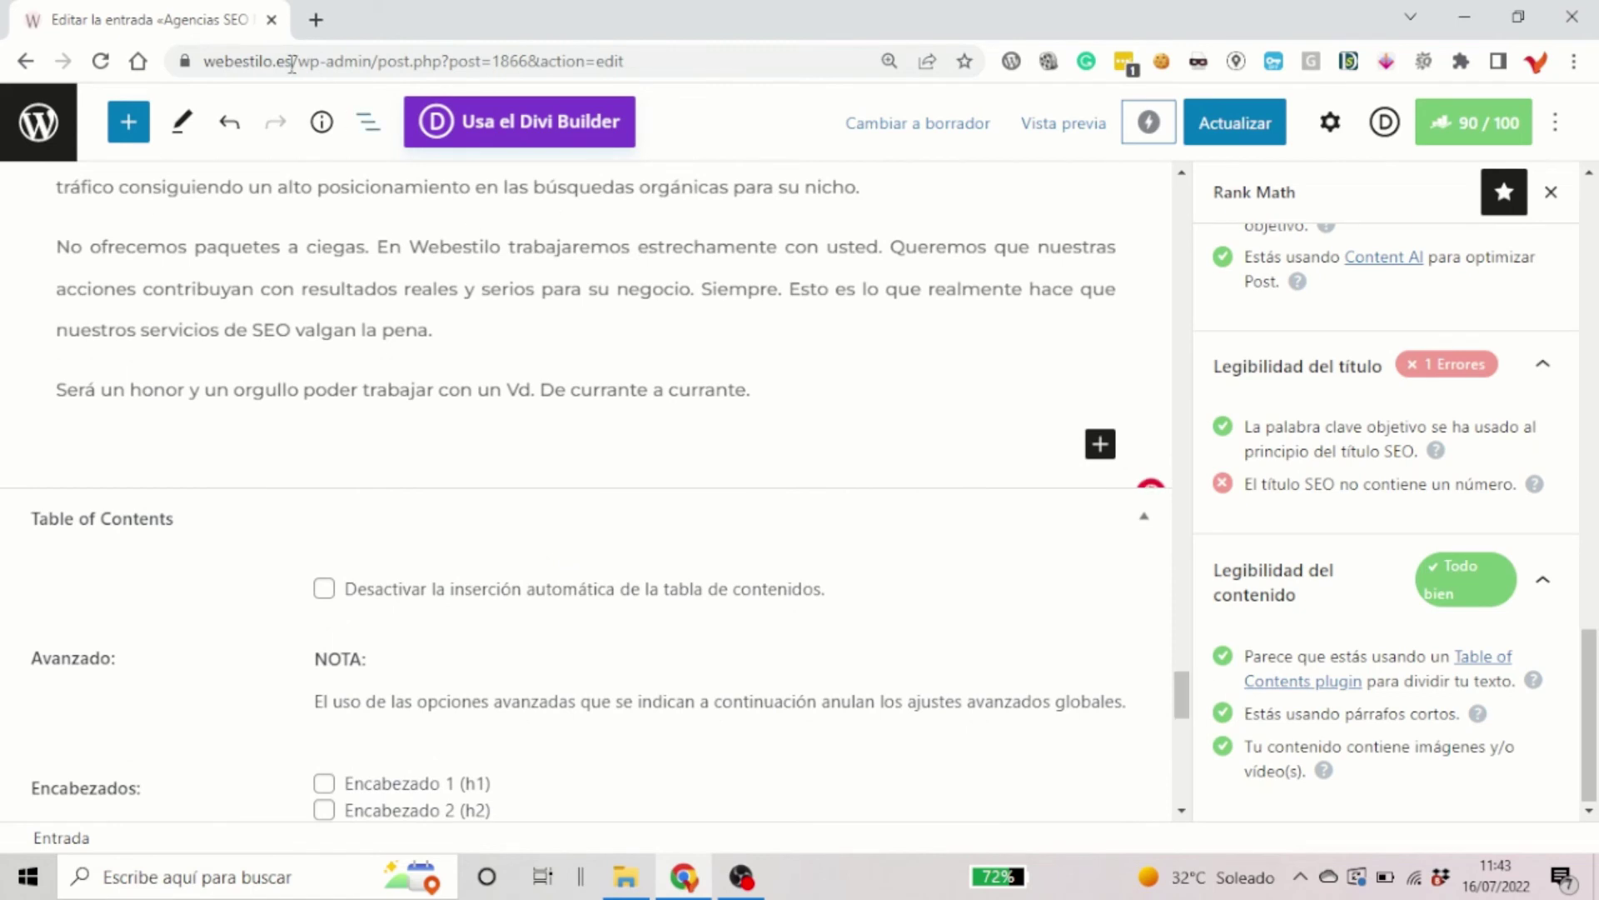
scroll(391, 575, "down", 1)
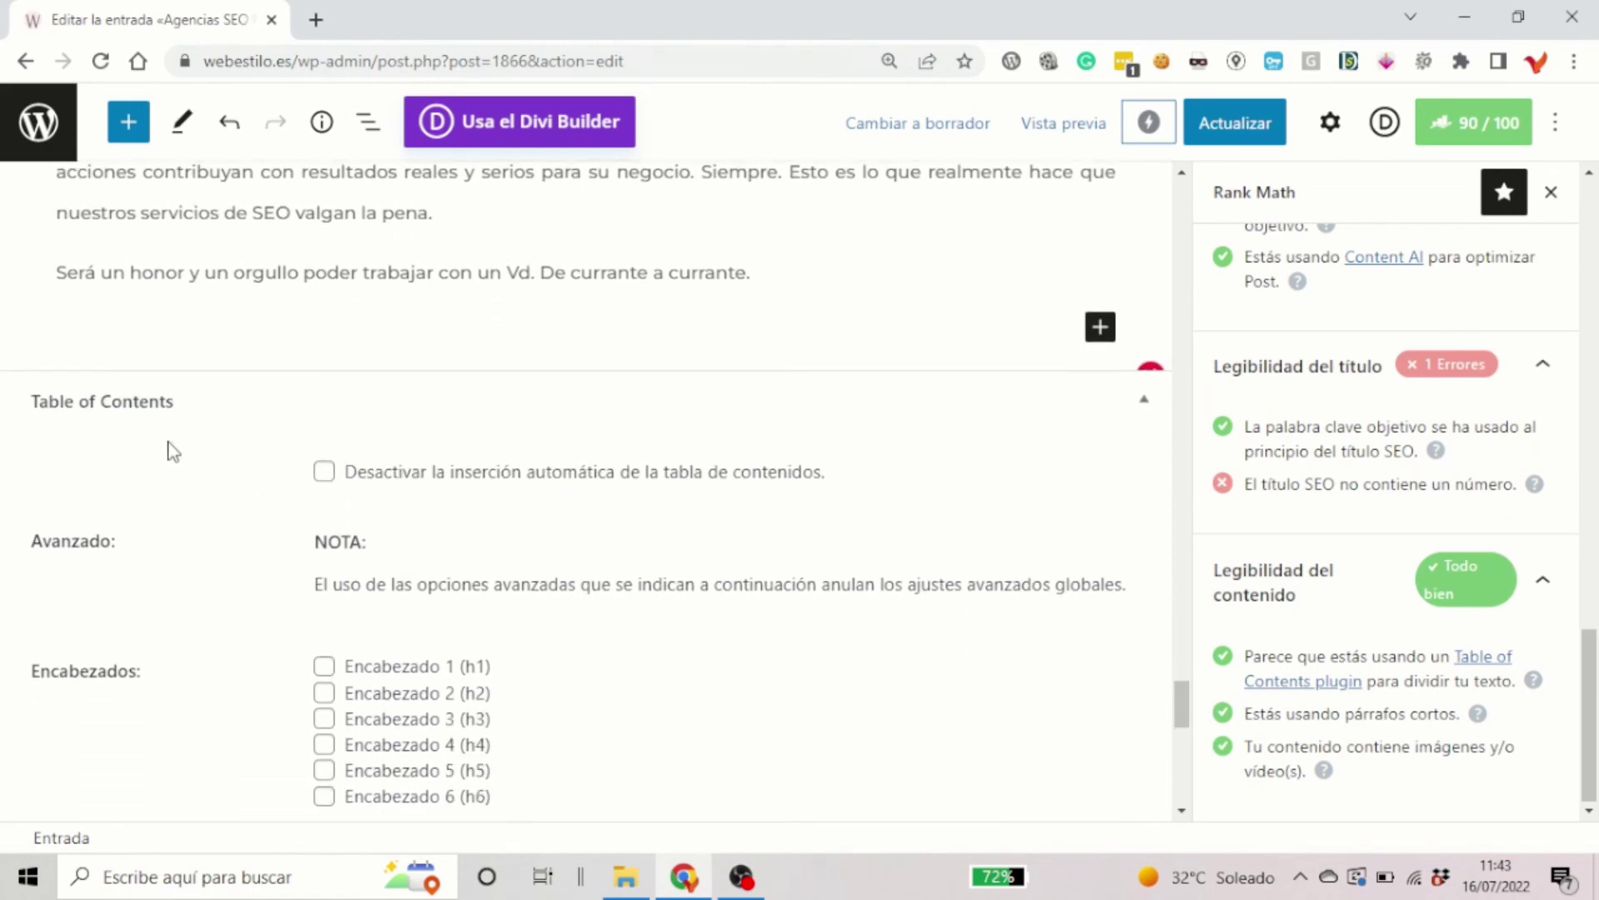
scroll(469, 497, "down", 3)
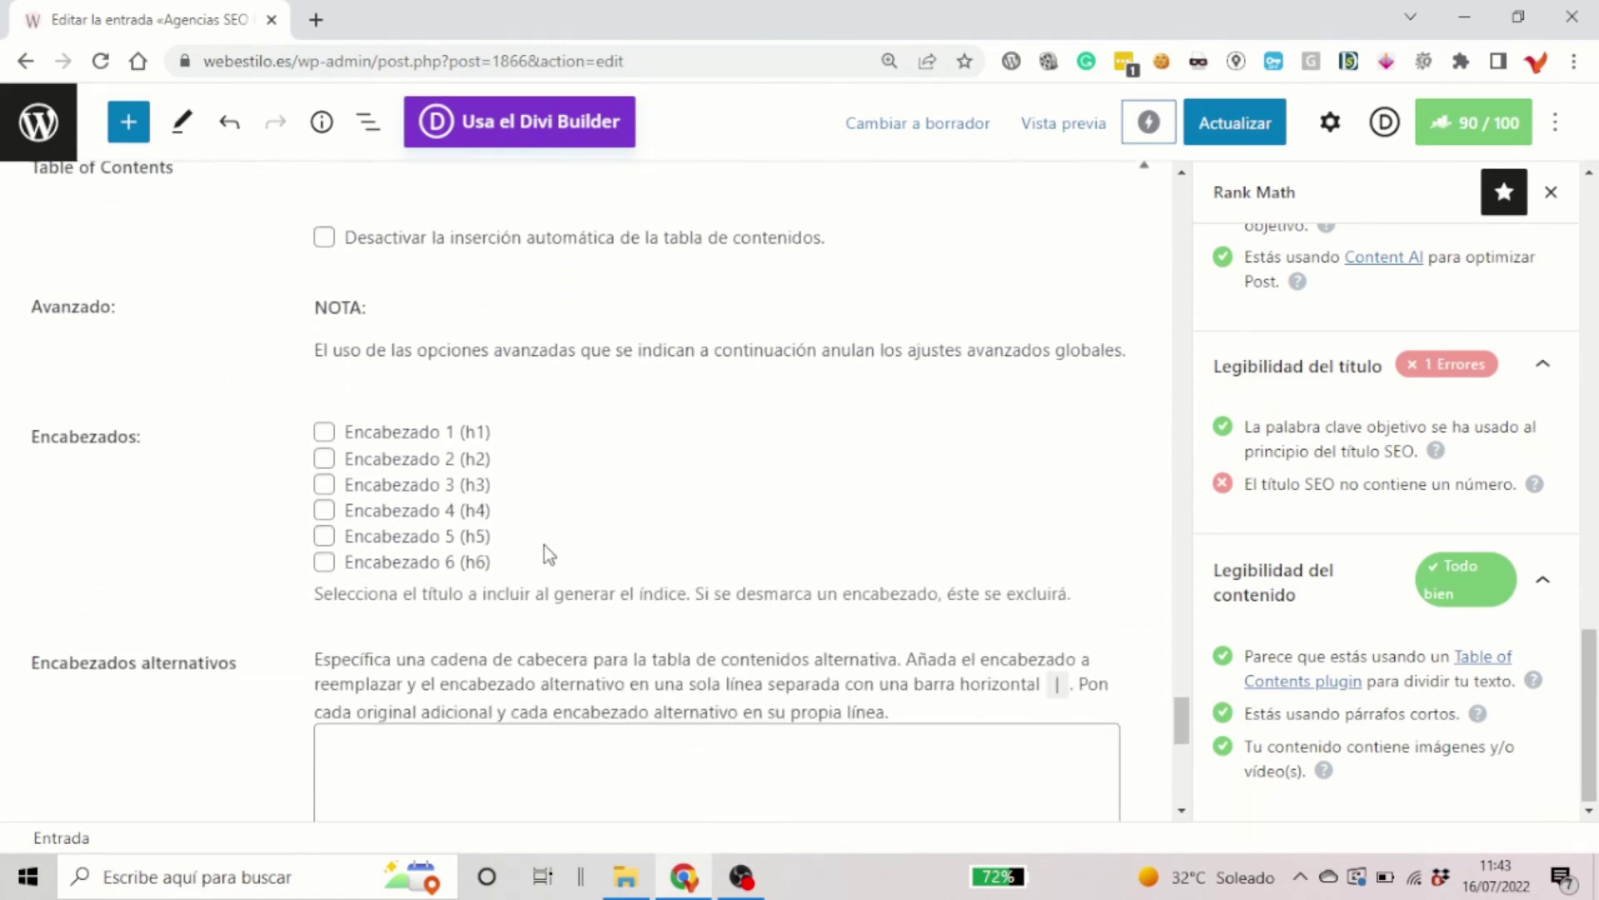
scroll(543, 542, "down", 5)
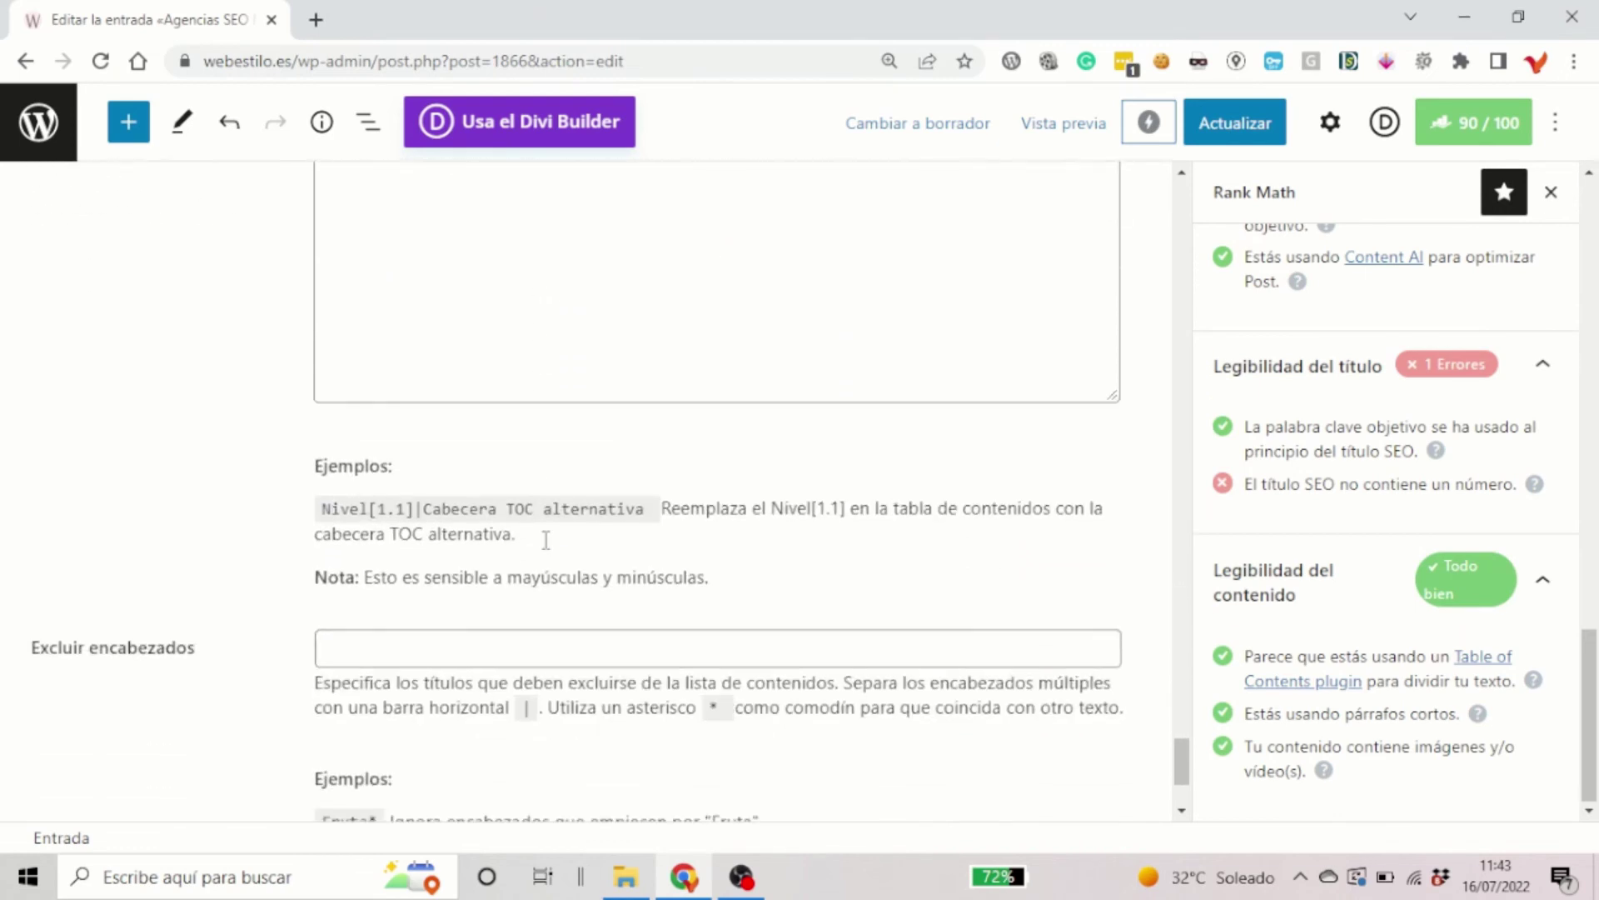
scroll(543, 540, "up", 6)
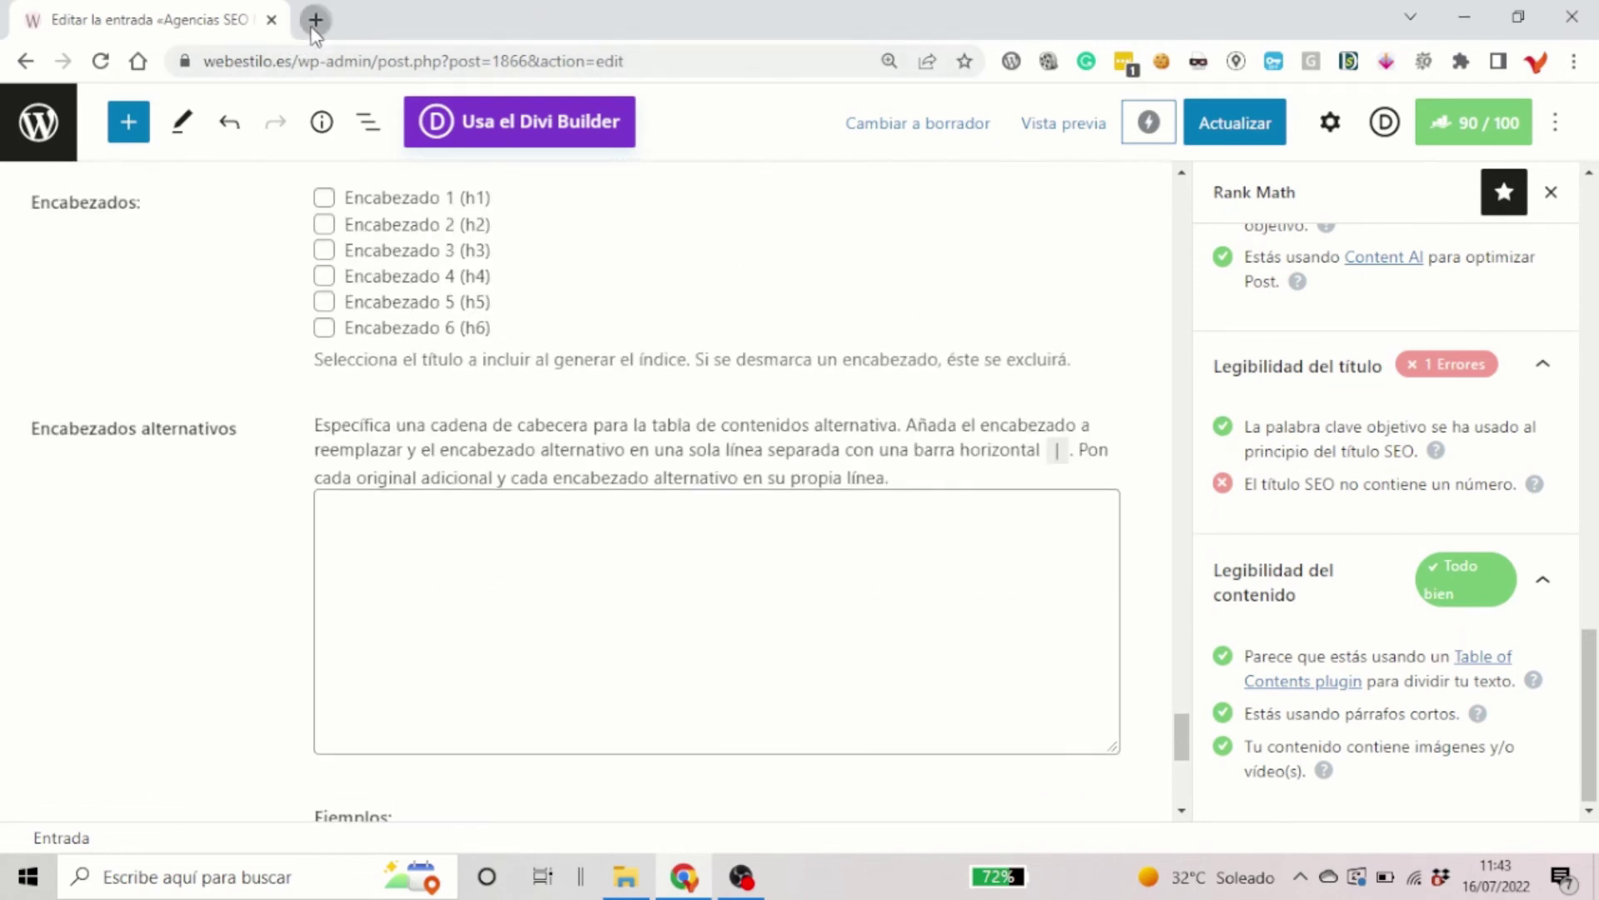
Open webestilo.es in a new browser tab and go to the site's WordPress dashboard.
left_click(316, 19)
type("we")
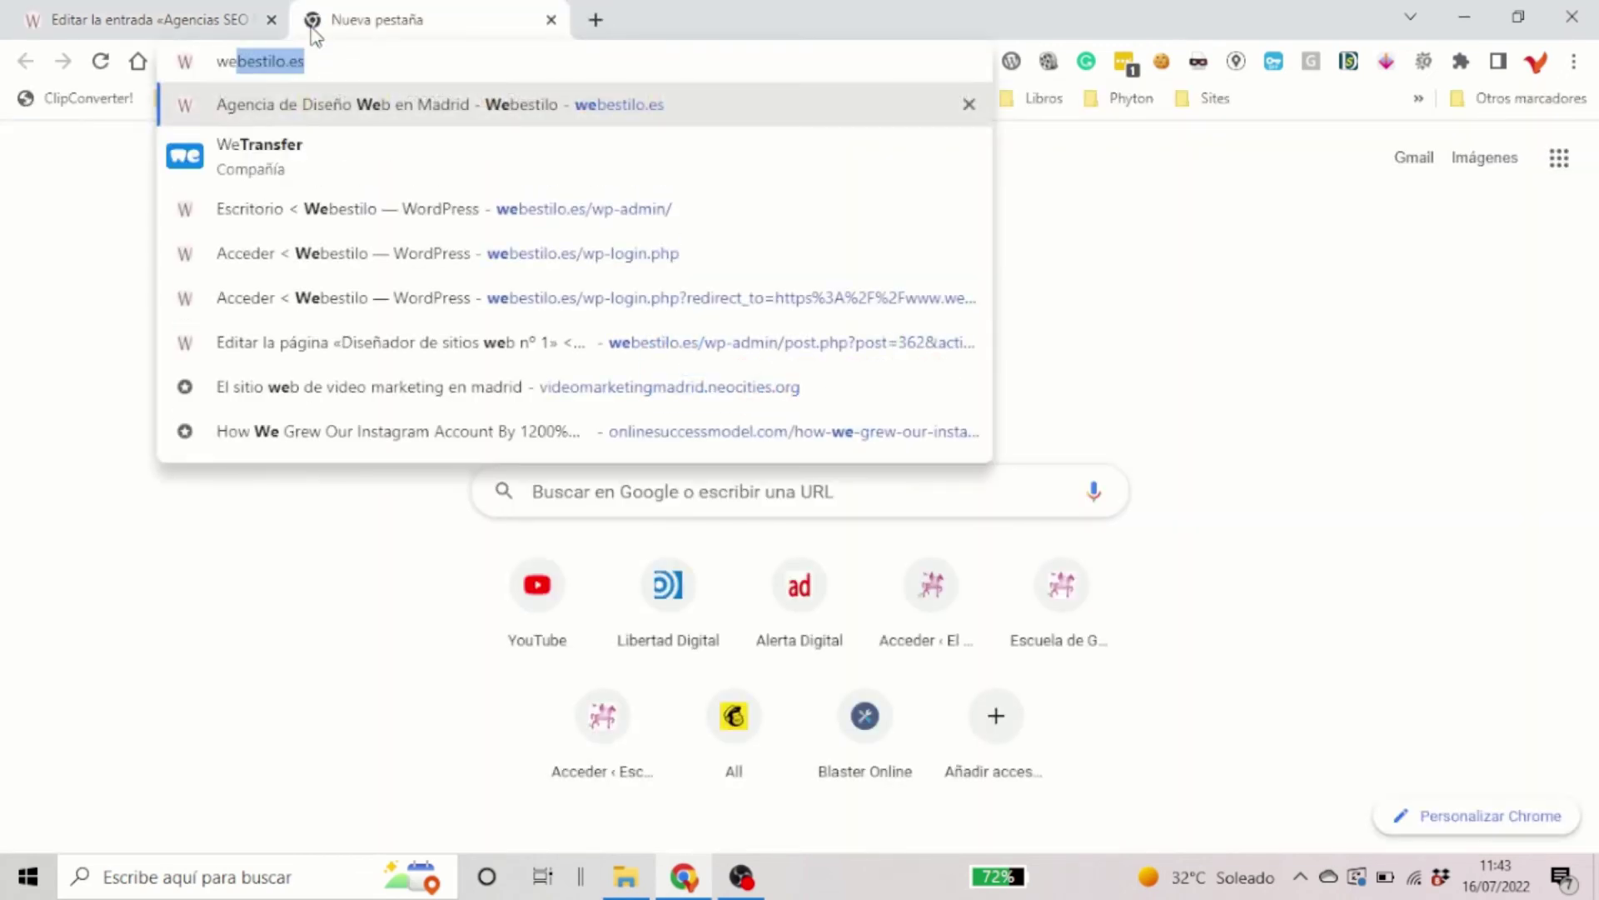
key("Return")
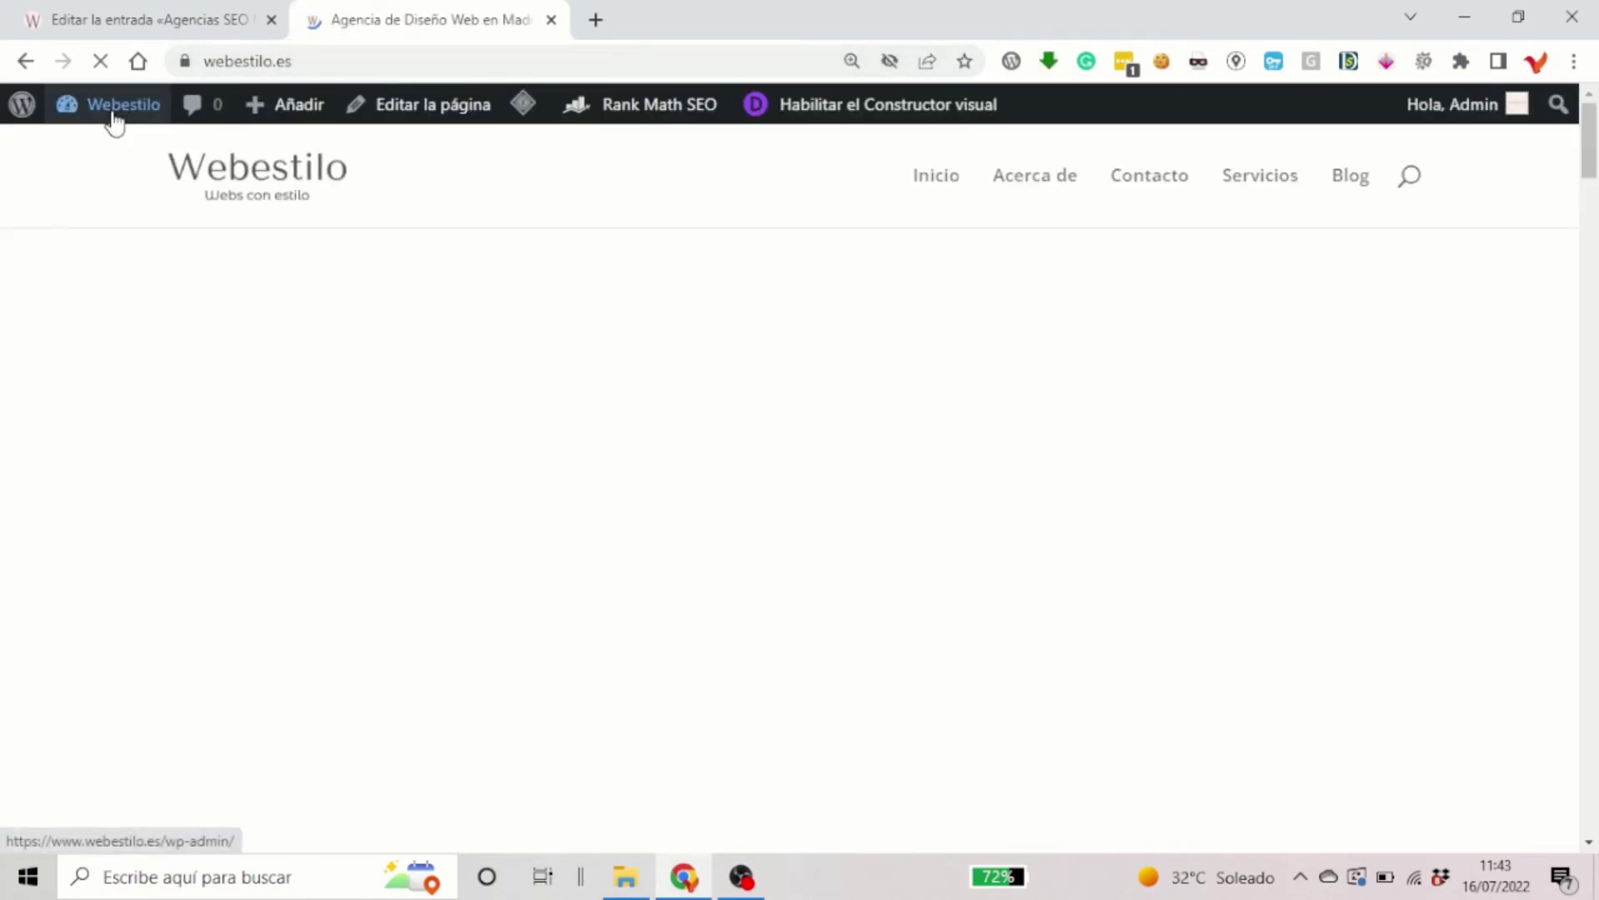
mouse_move(114, 121)
left_click(107, 154)
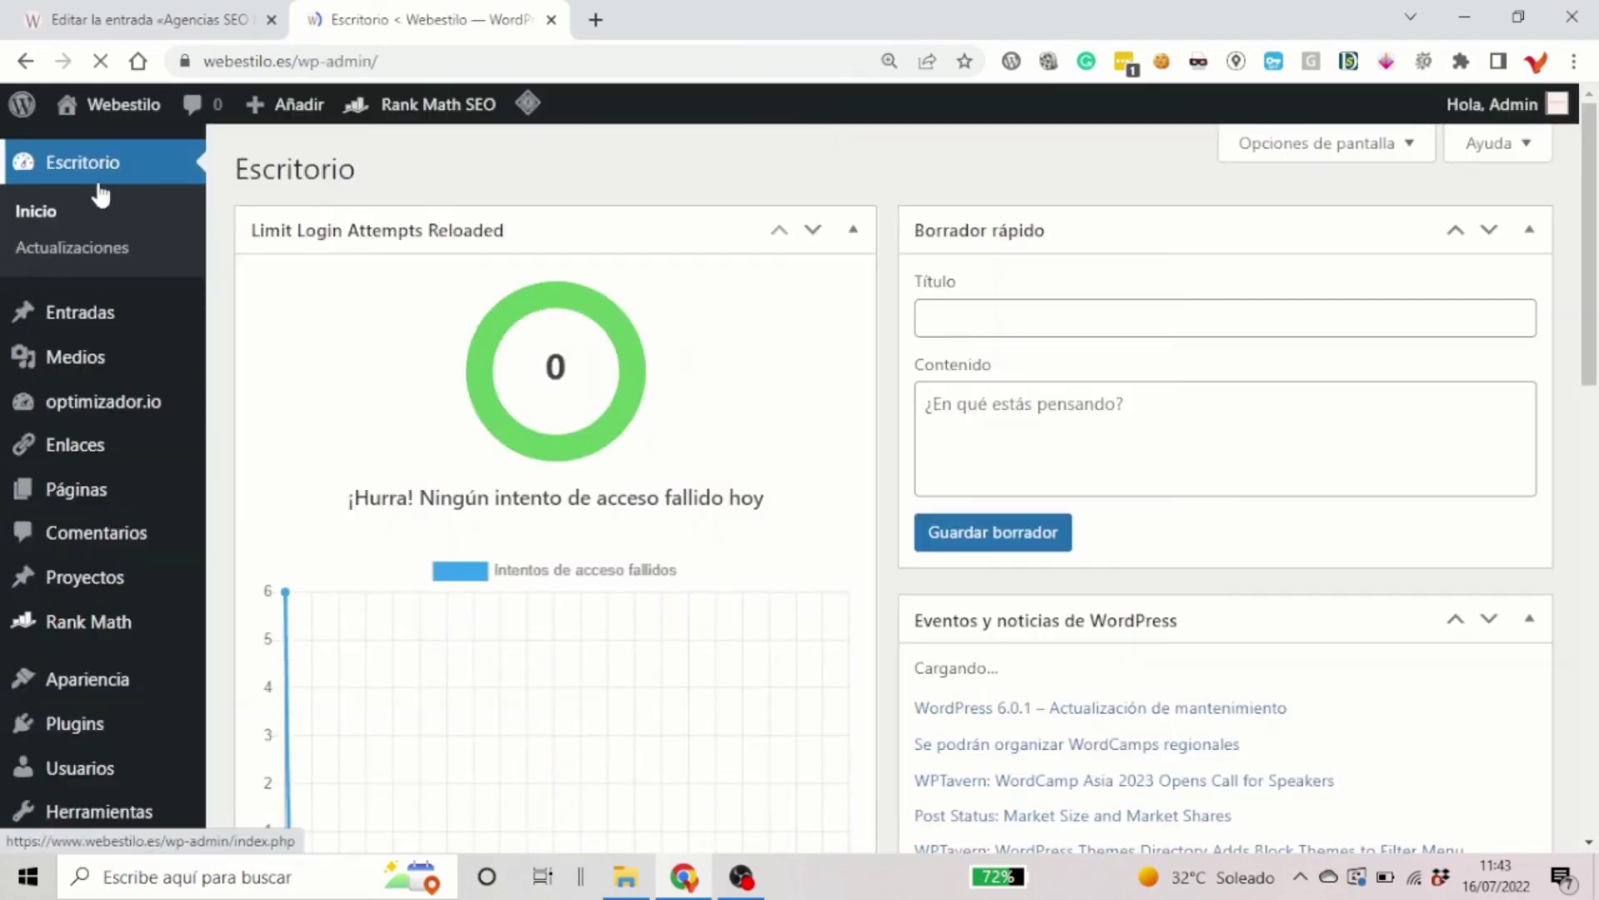
Open the site's installed plugins list and highlight the Easy Table of Contents plugin name.
scroll(100, 192, "down", 1)
scroll(100, 209, "down", 5)
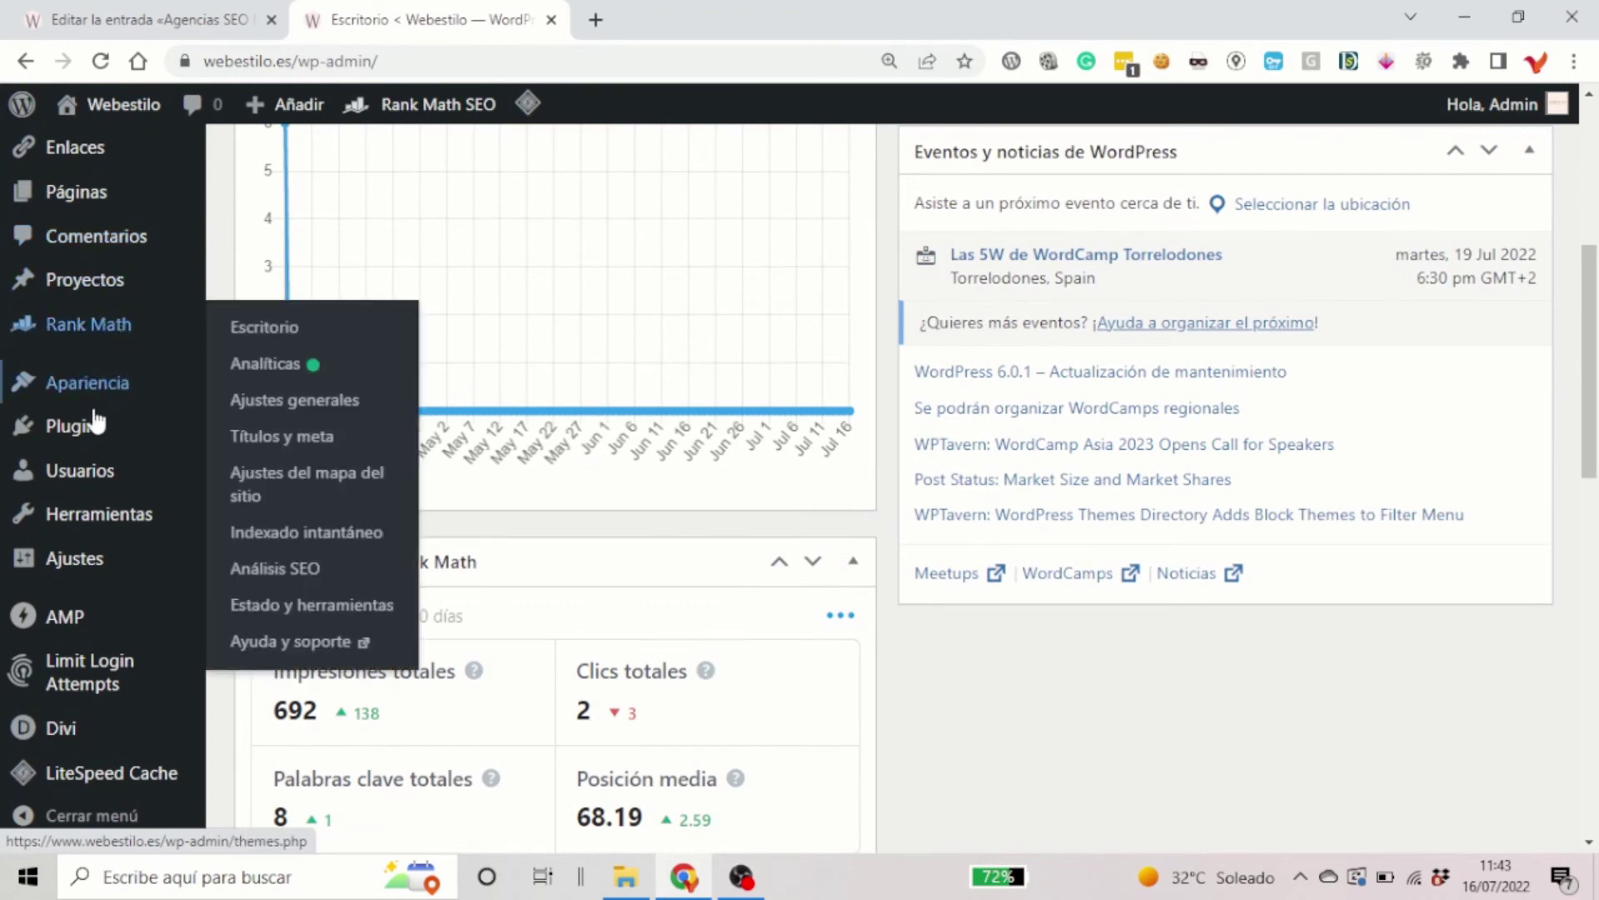
left_click(83, 439)
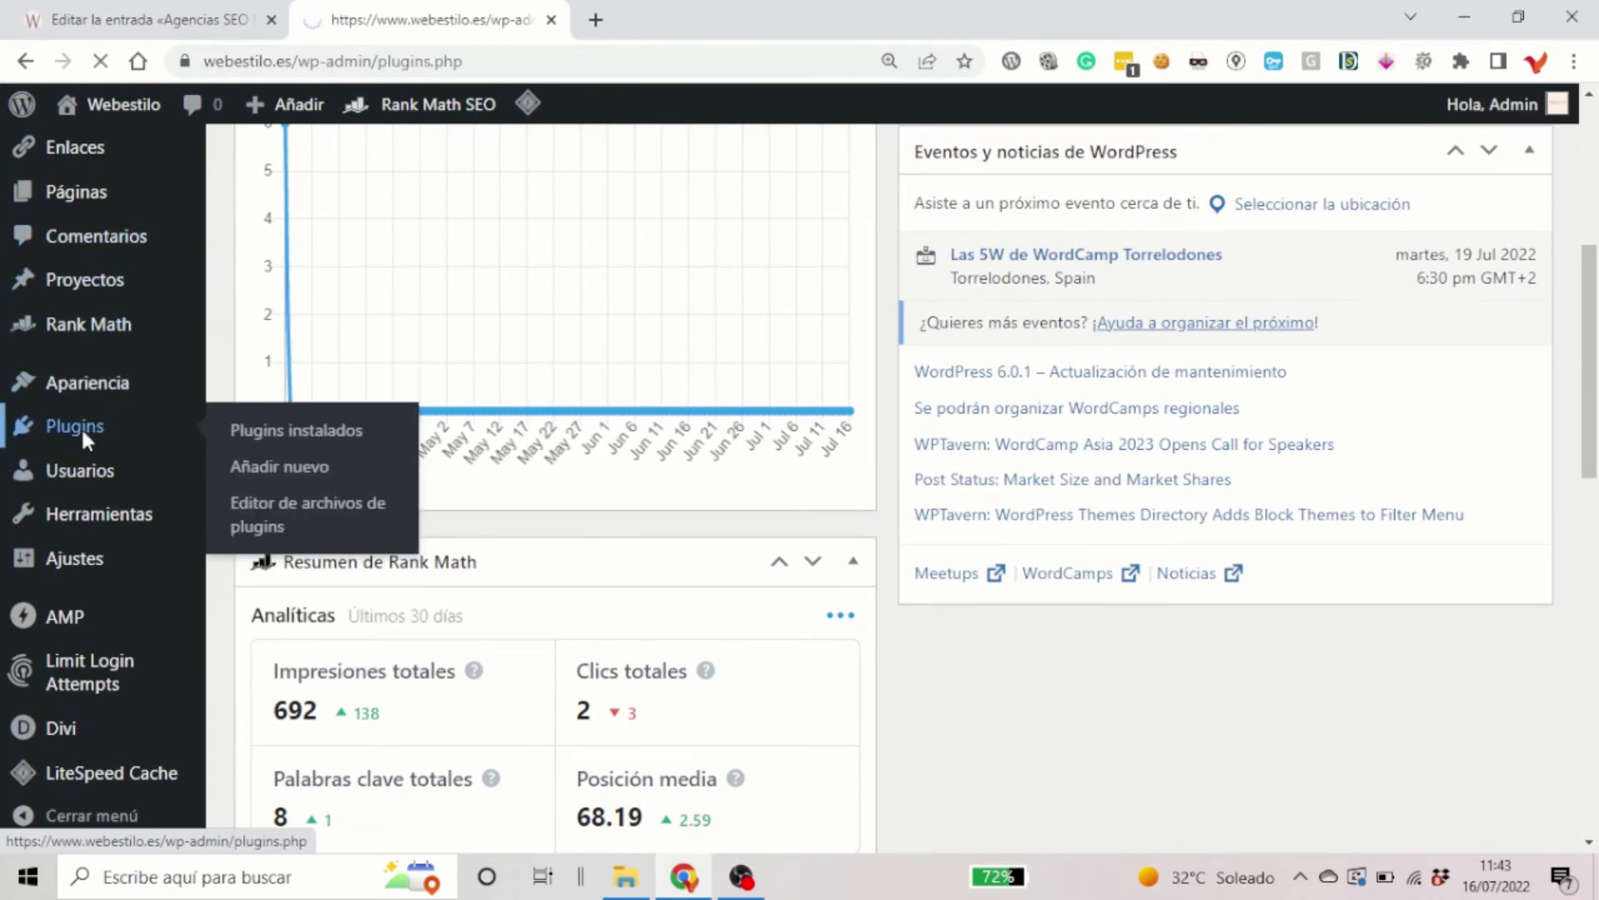
scroll(424, 408, "down", 1)
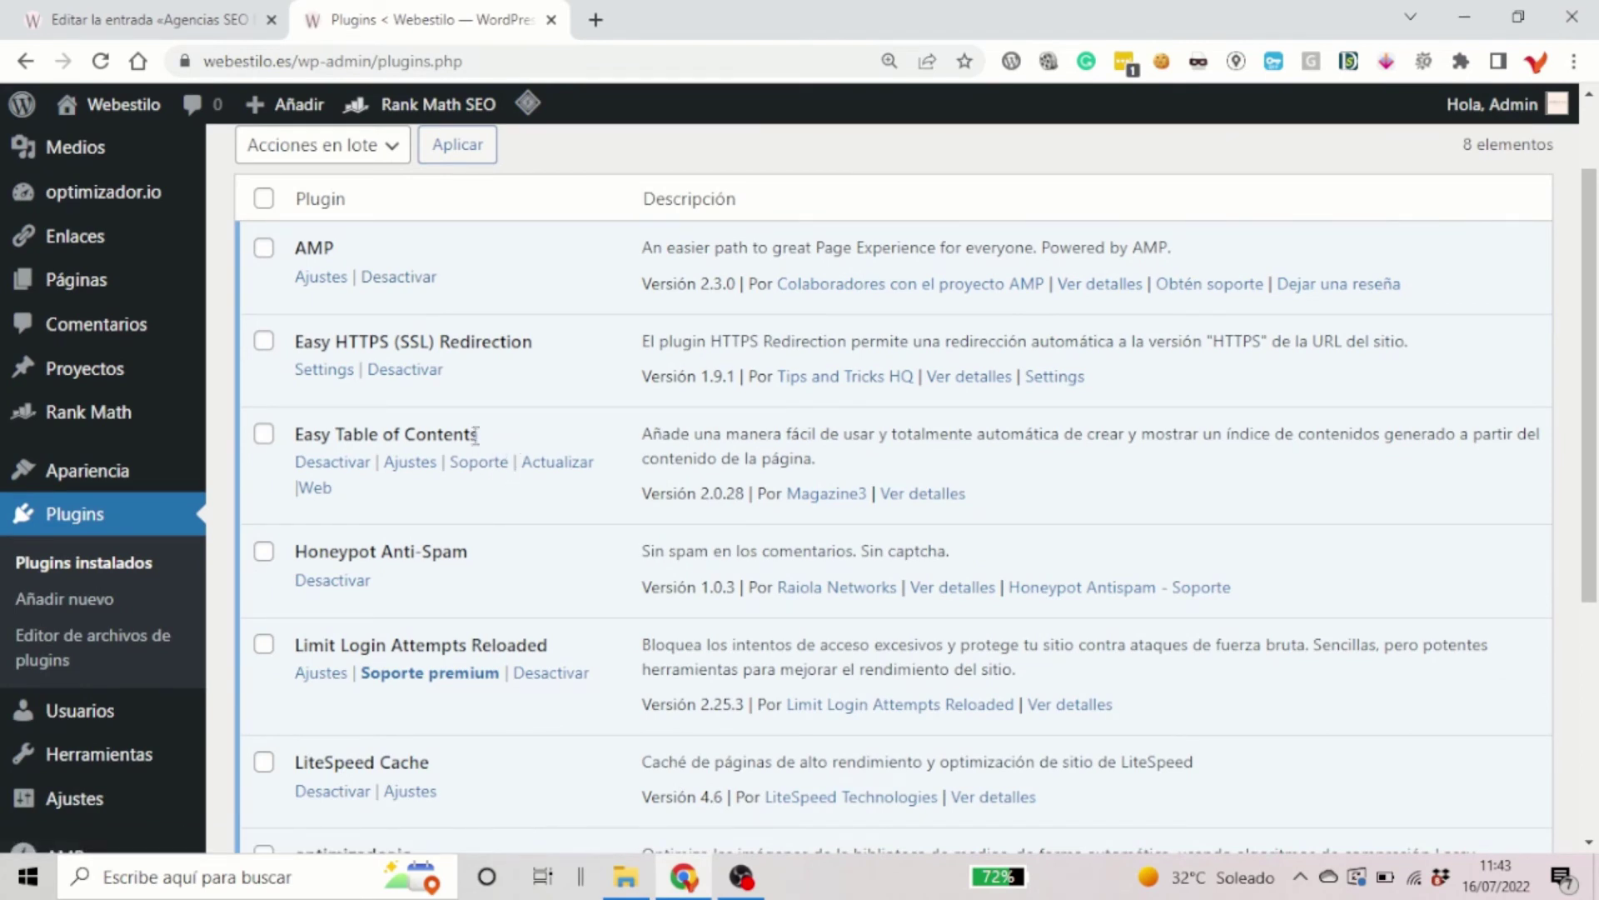
left_click_drag(480, 434, 295, 439)
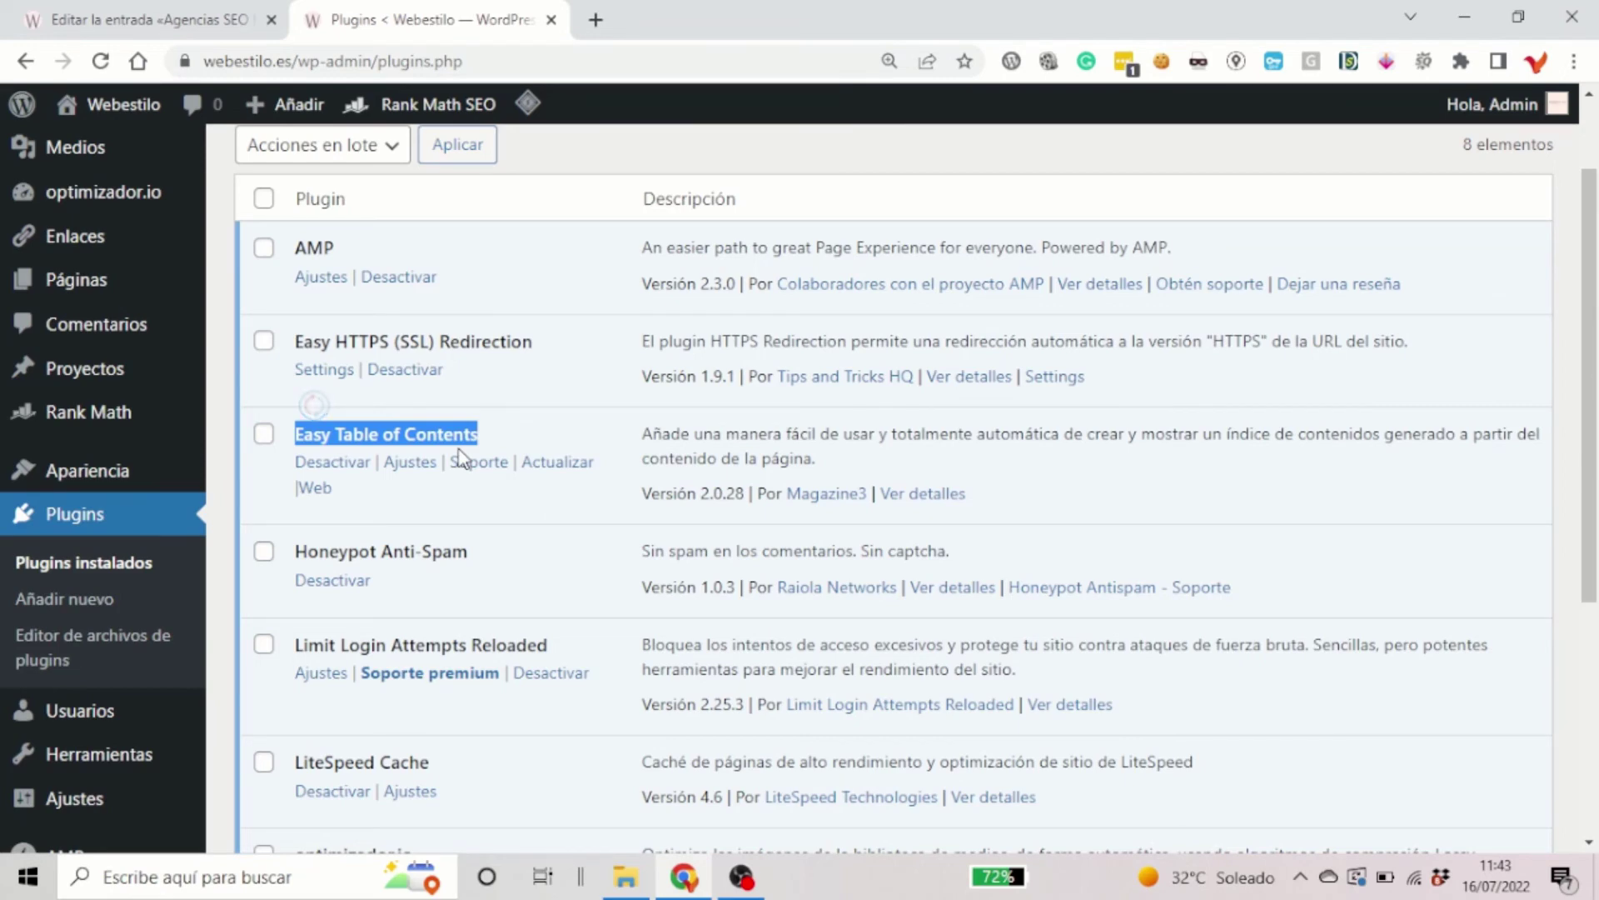
Return to the post editor and highlight the h1, h2 and h3 heading options in the Table of Contents settings.
left_click(162, 24)
scroll(564, 303, "up", 2)
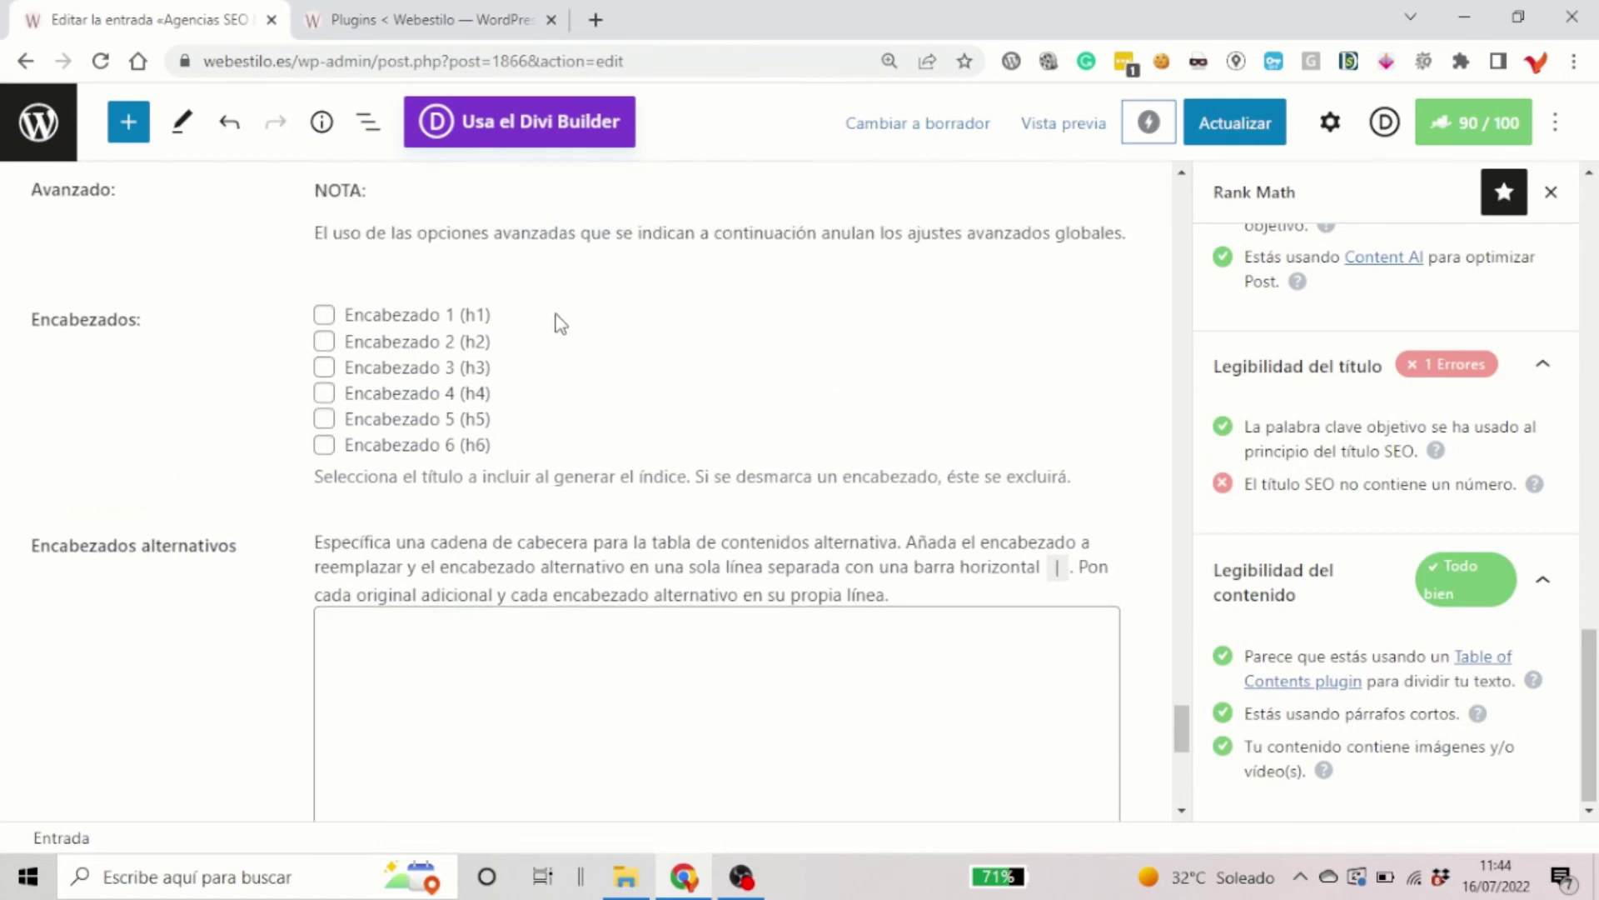
left_click_drag(498, 315, 364, 315)
left_click_drag(498, 343, 343, 342)
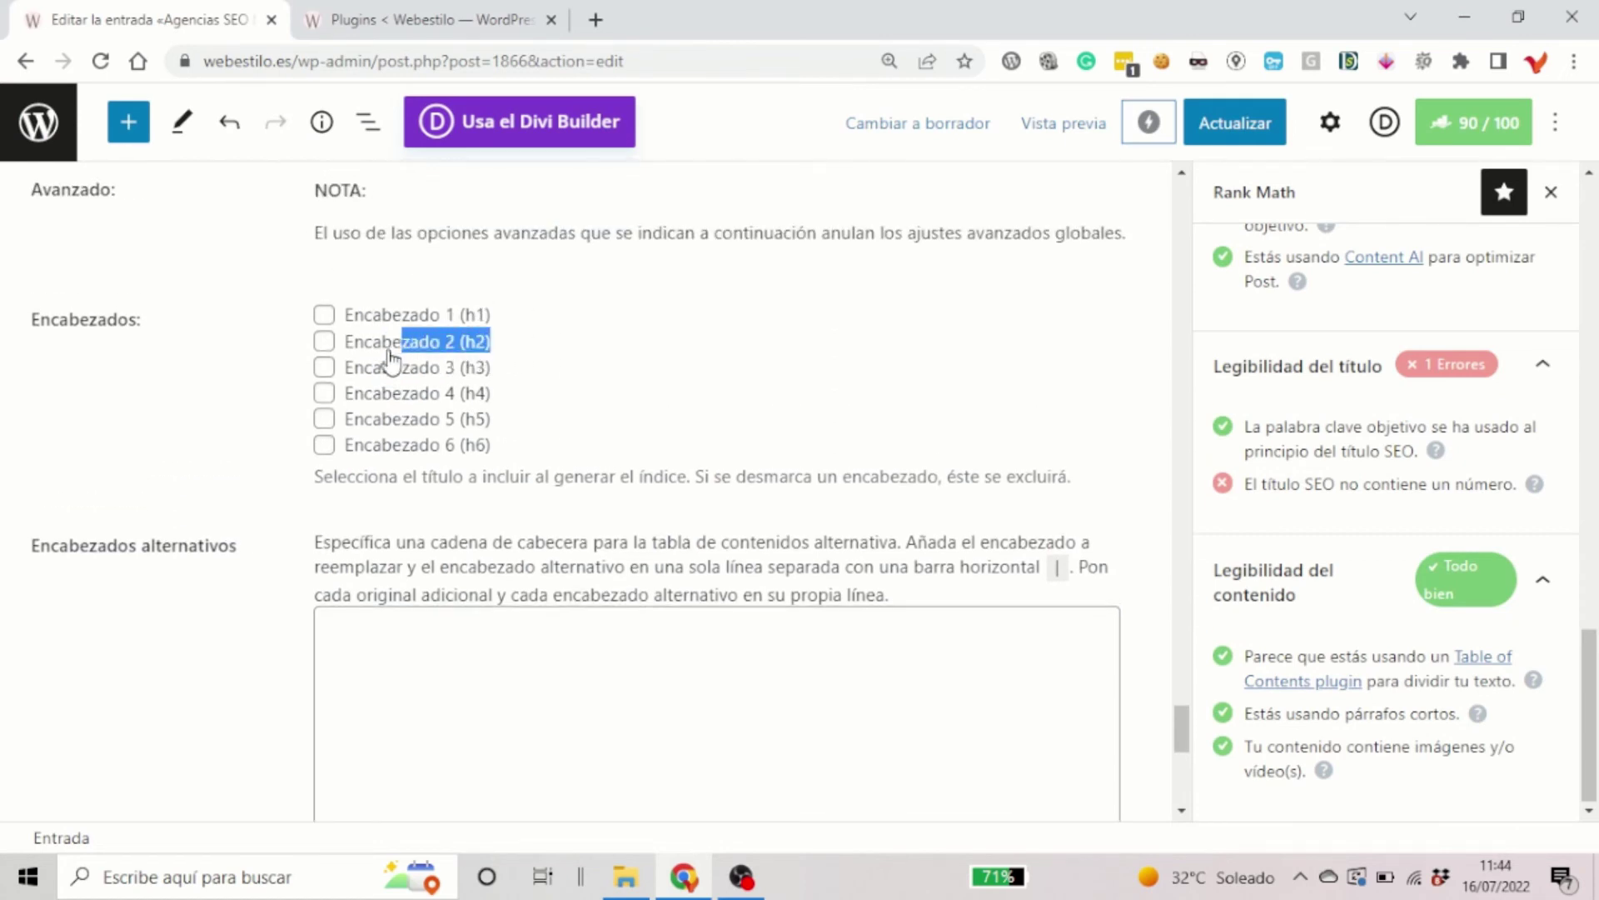
left_click_drag(496, 368, 364, 367)
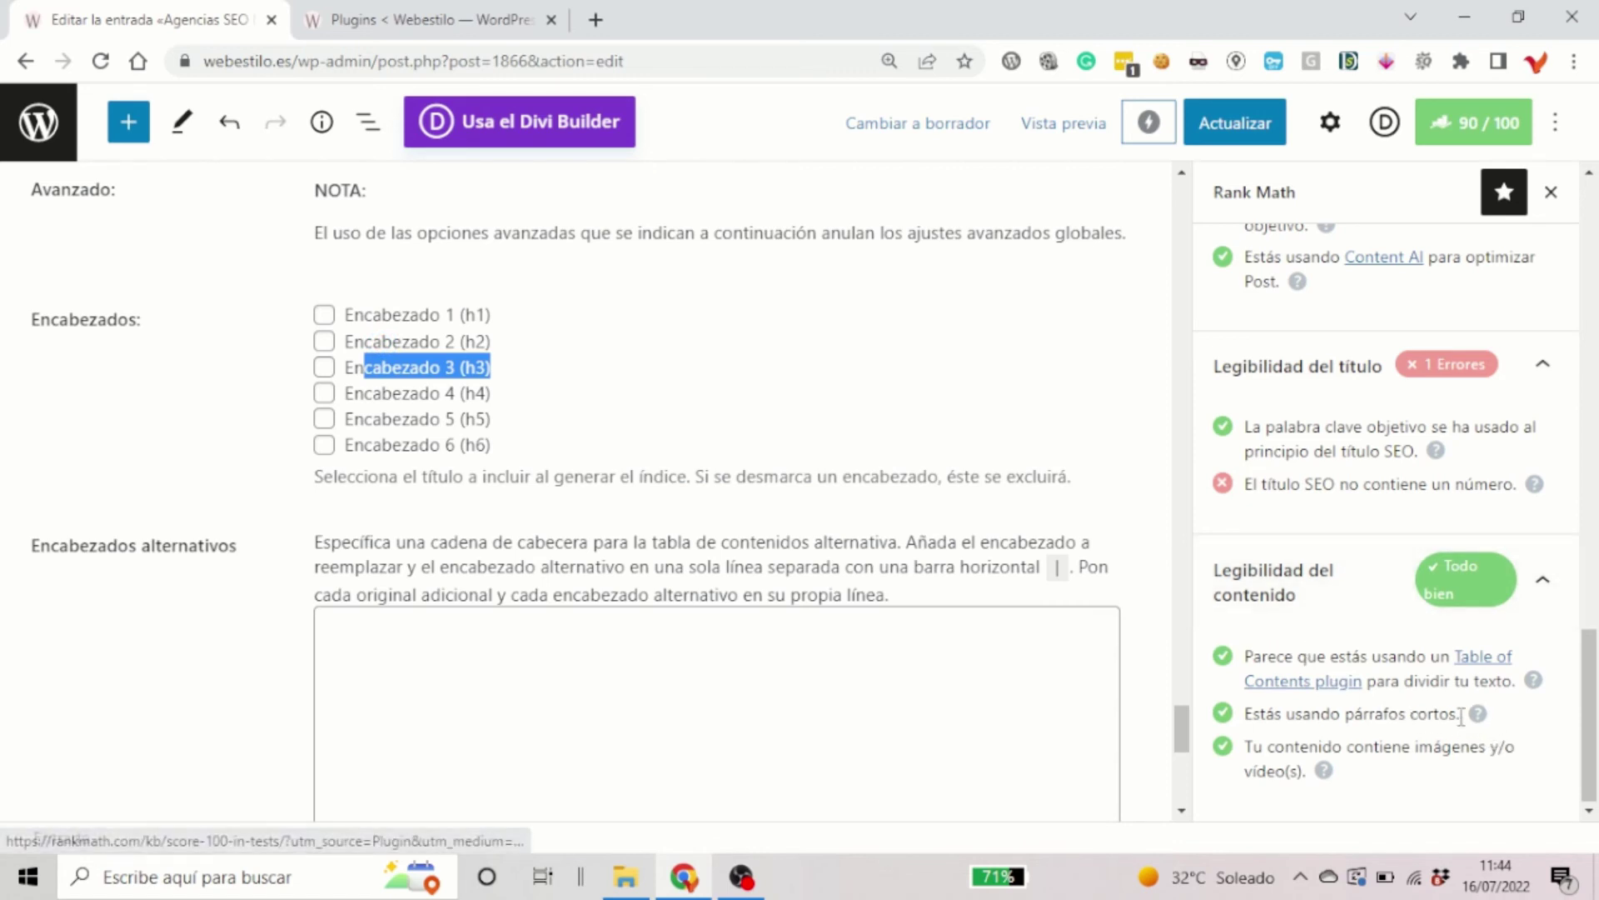
Highlight Rank Math's short paragraphs check and compare it with the paragraphs near the end of the post.
left_click_drag(1459, 714, 1244, 714)
left_click(1265, 685)
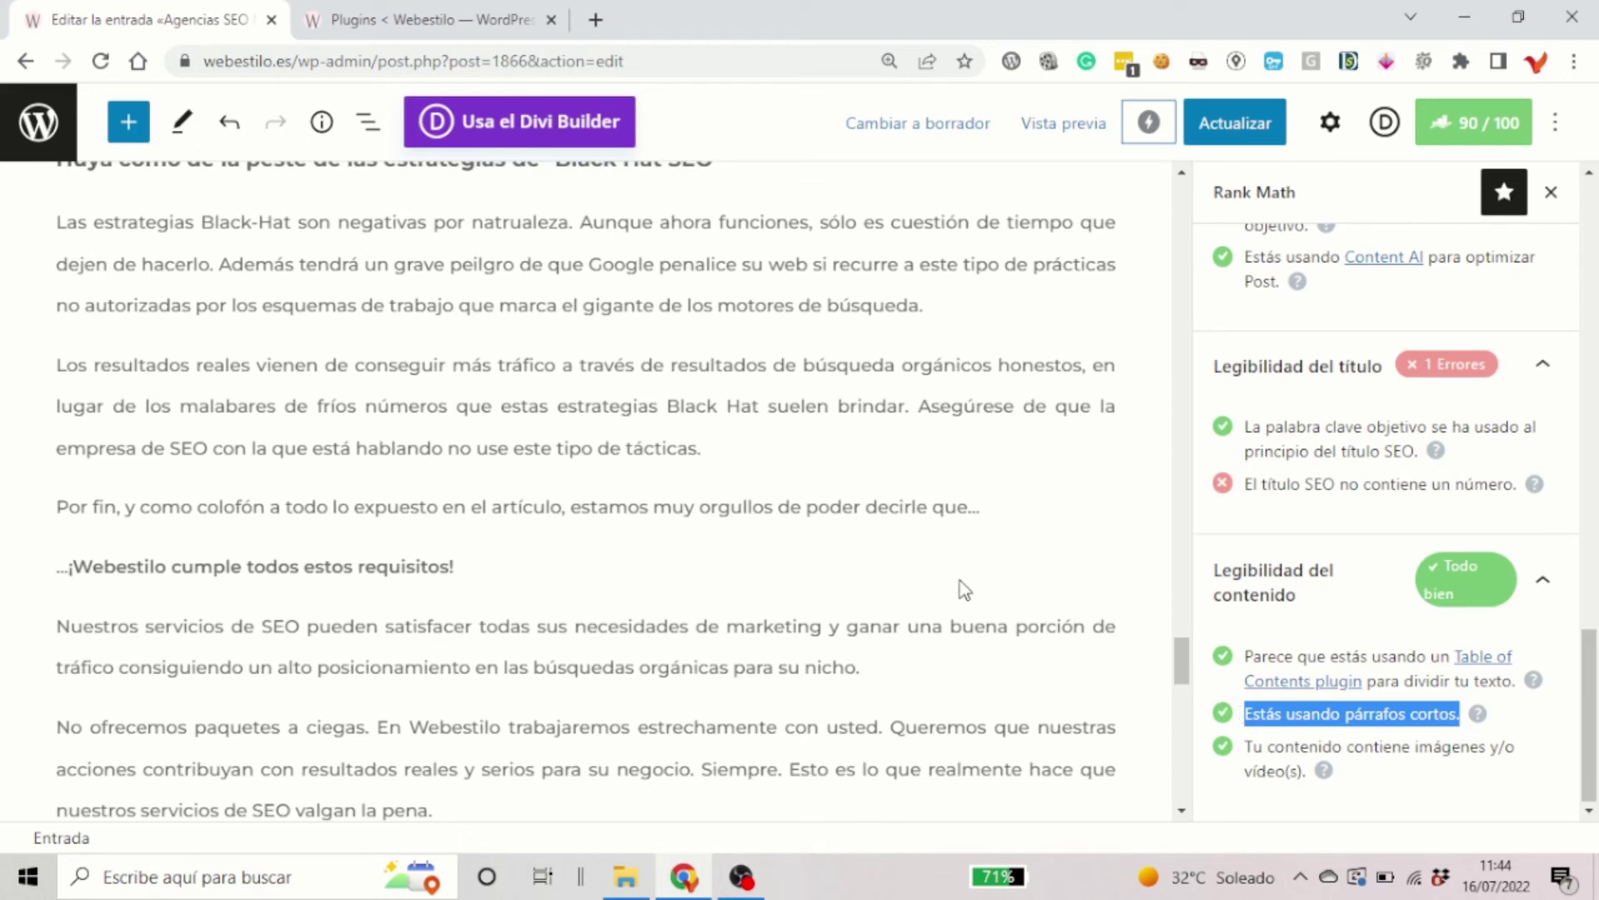
scroll(854, 507, "up", 2)
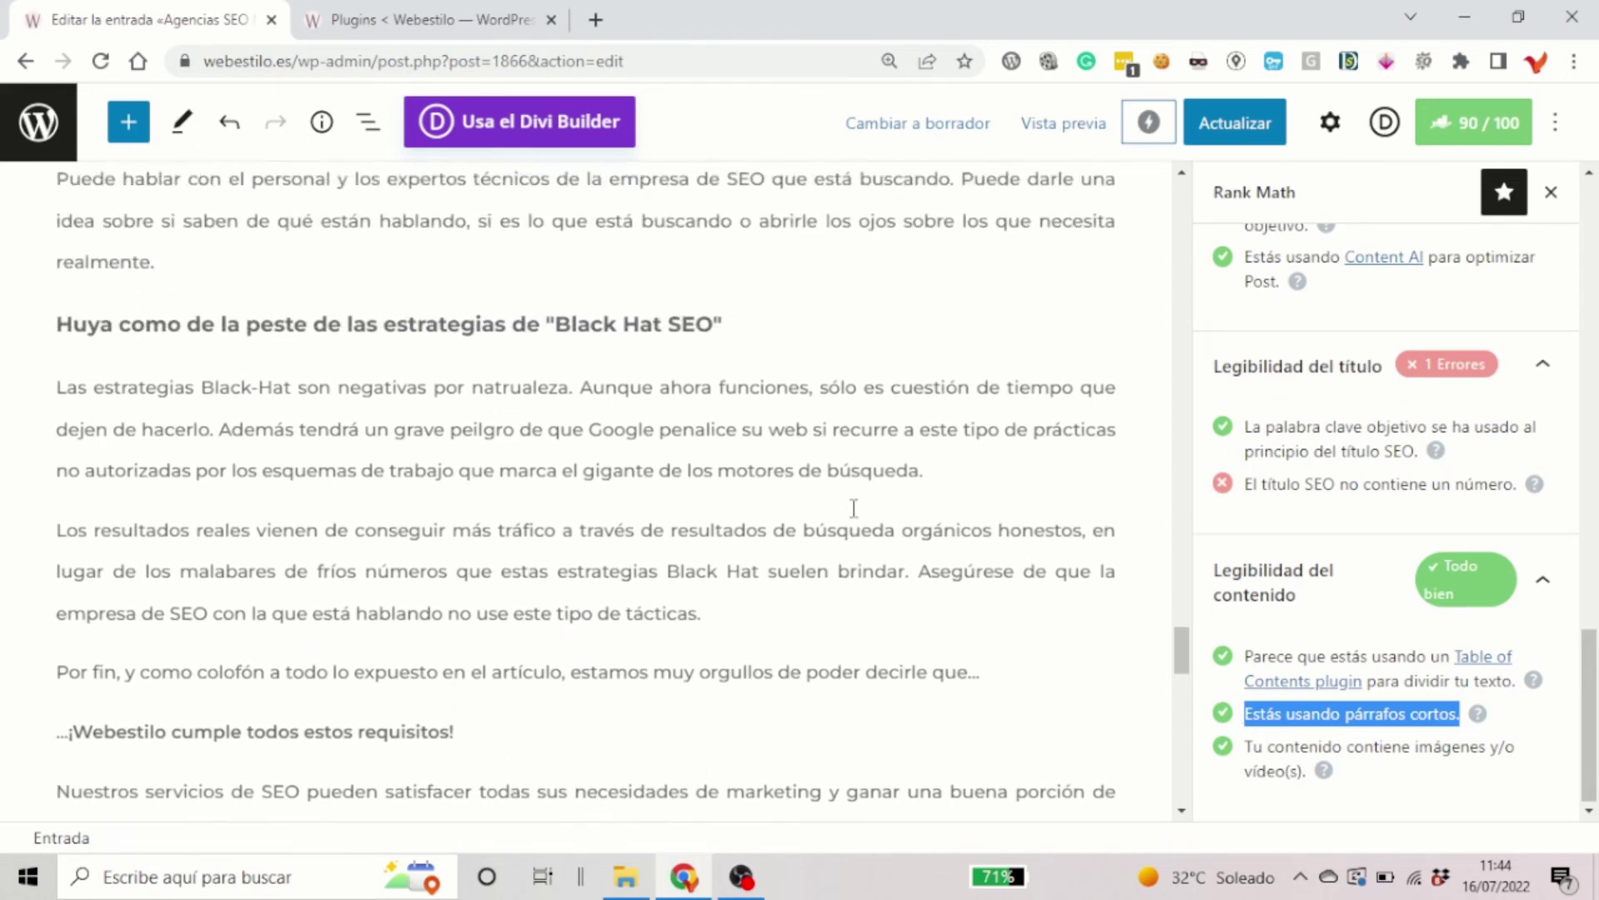
scroll(853, 507, "up", 1)
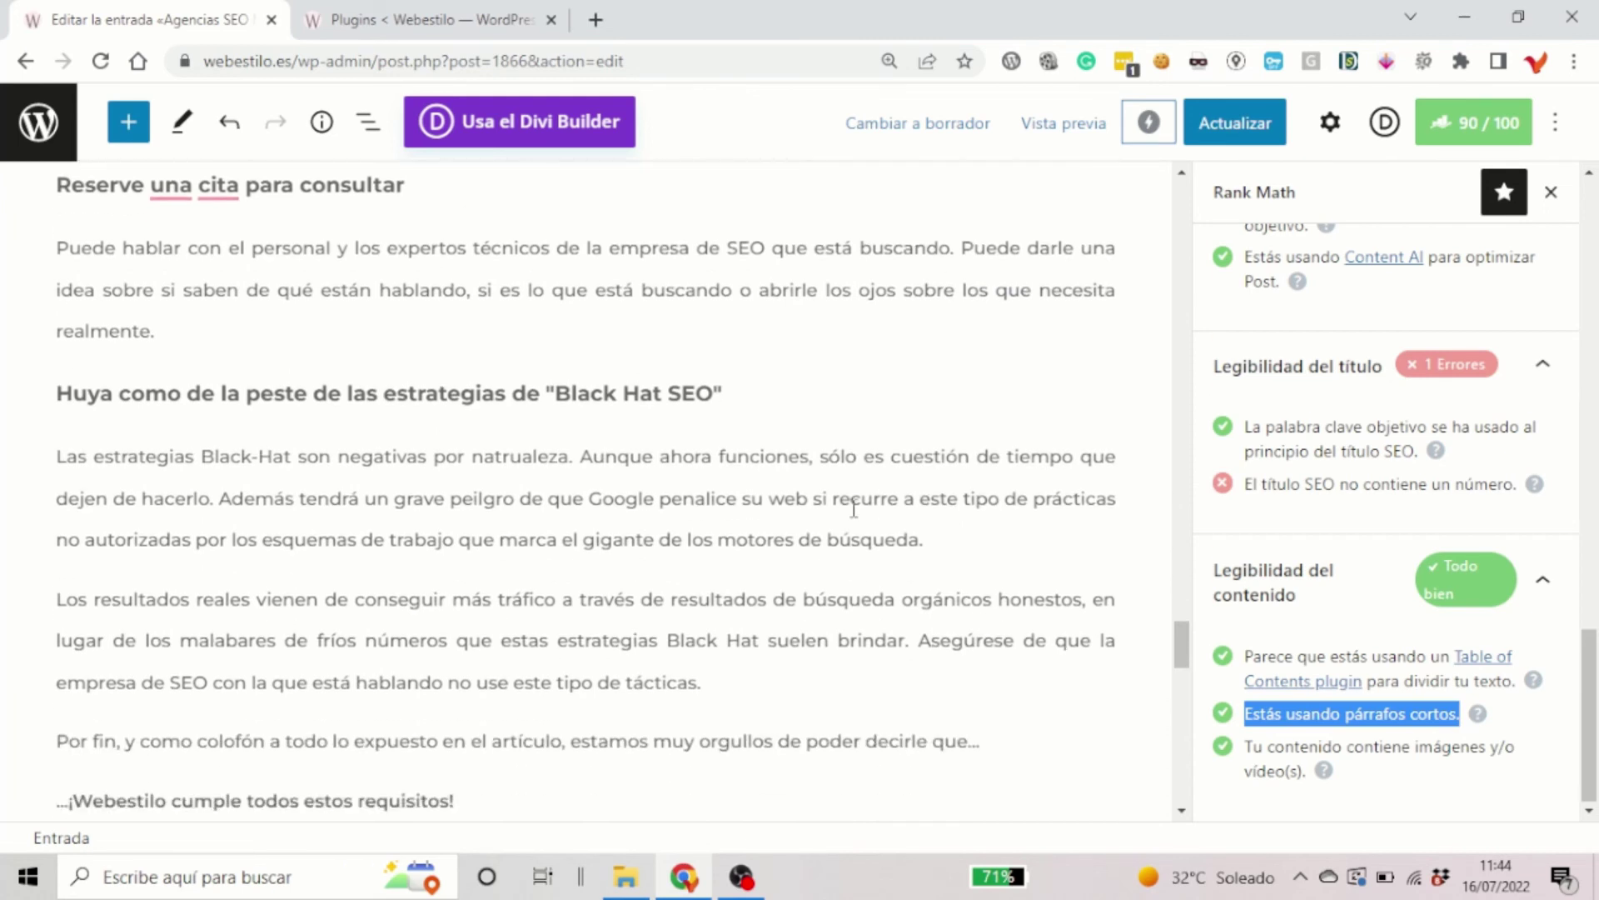
scroll(854, 507, "down", 2)
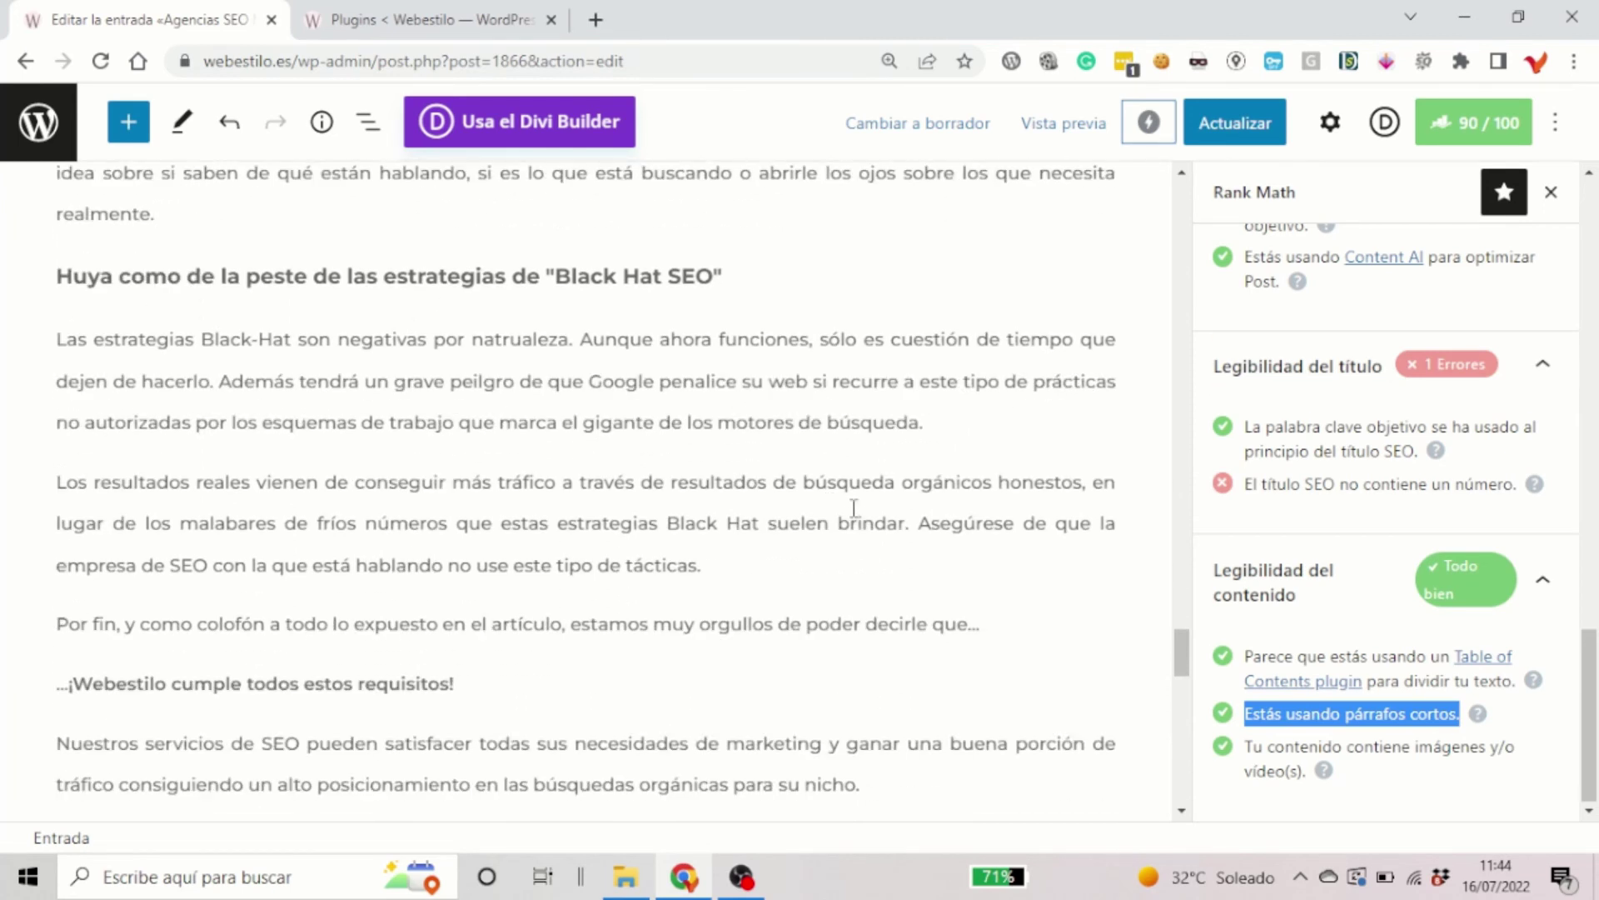
scroll(853, 507, "down", 4)
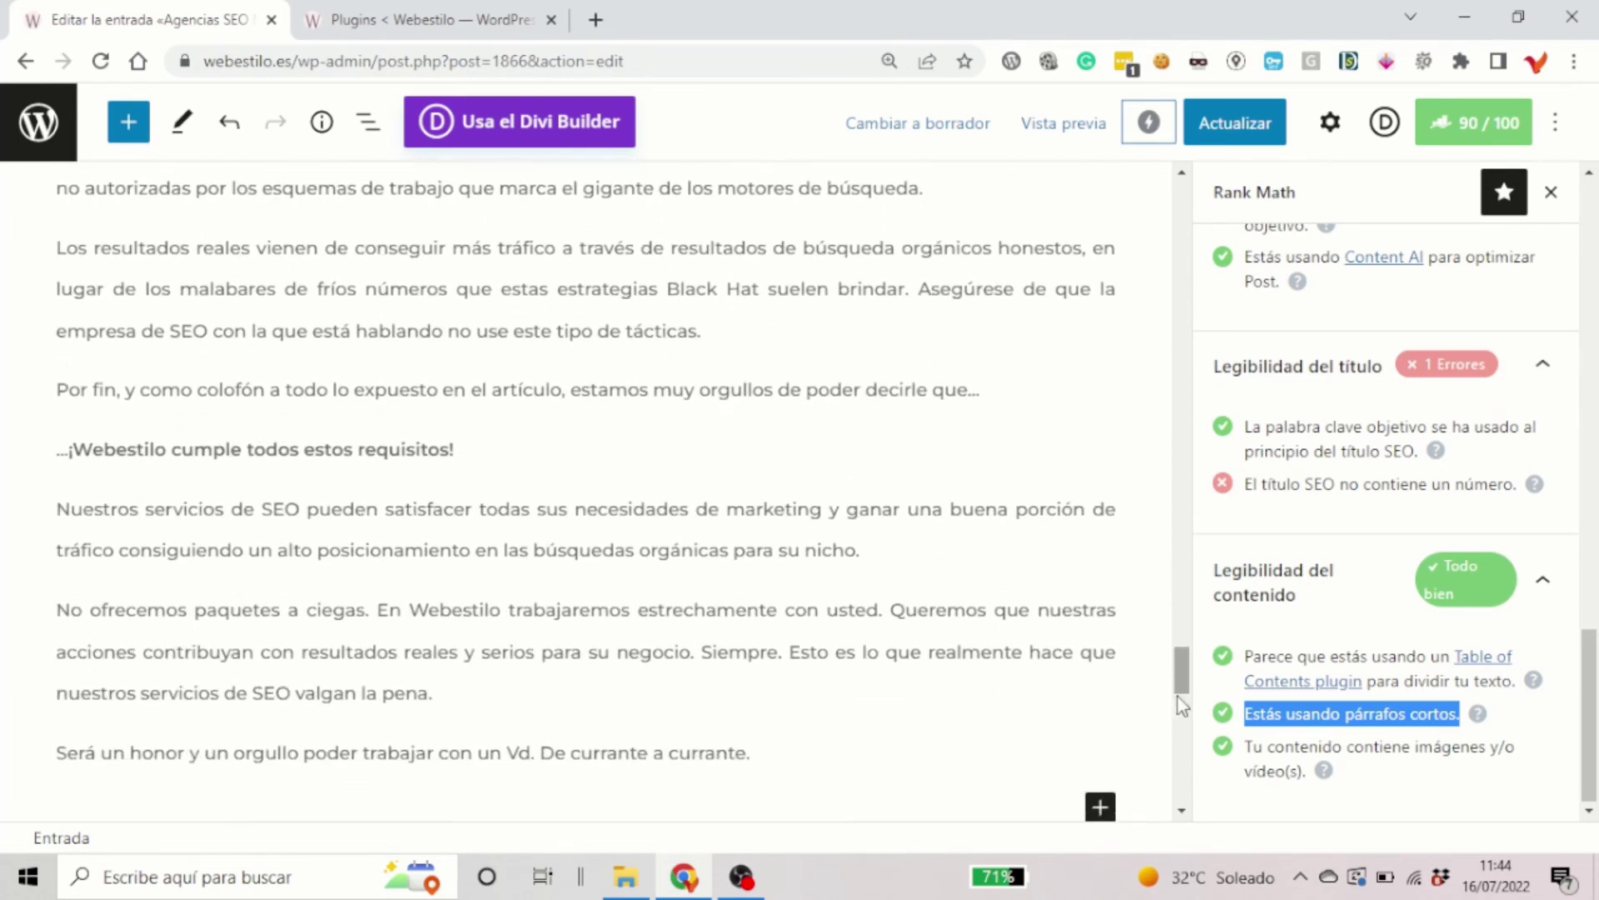
Highlight the check for images or videos in the content and go back to the beginning of the post.
left_click_drag(1320, 771, 1243, 748)
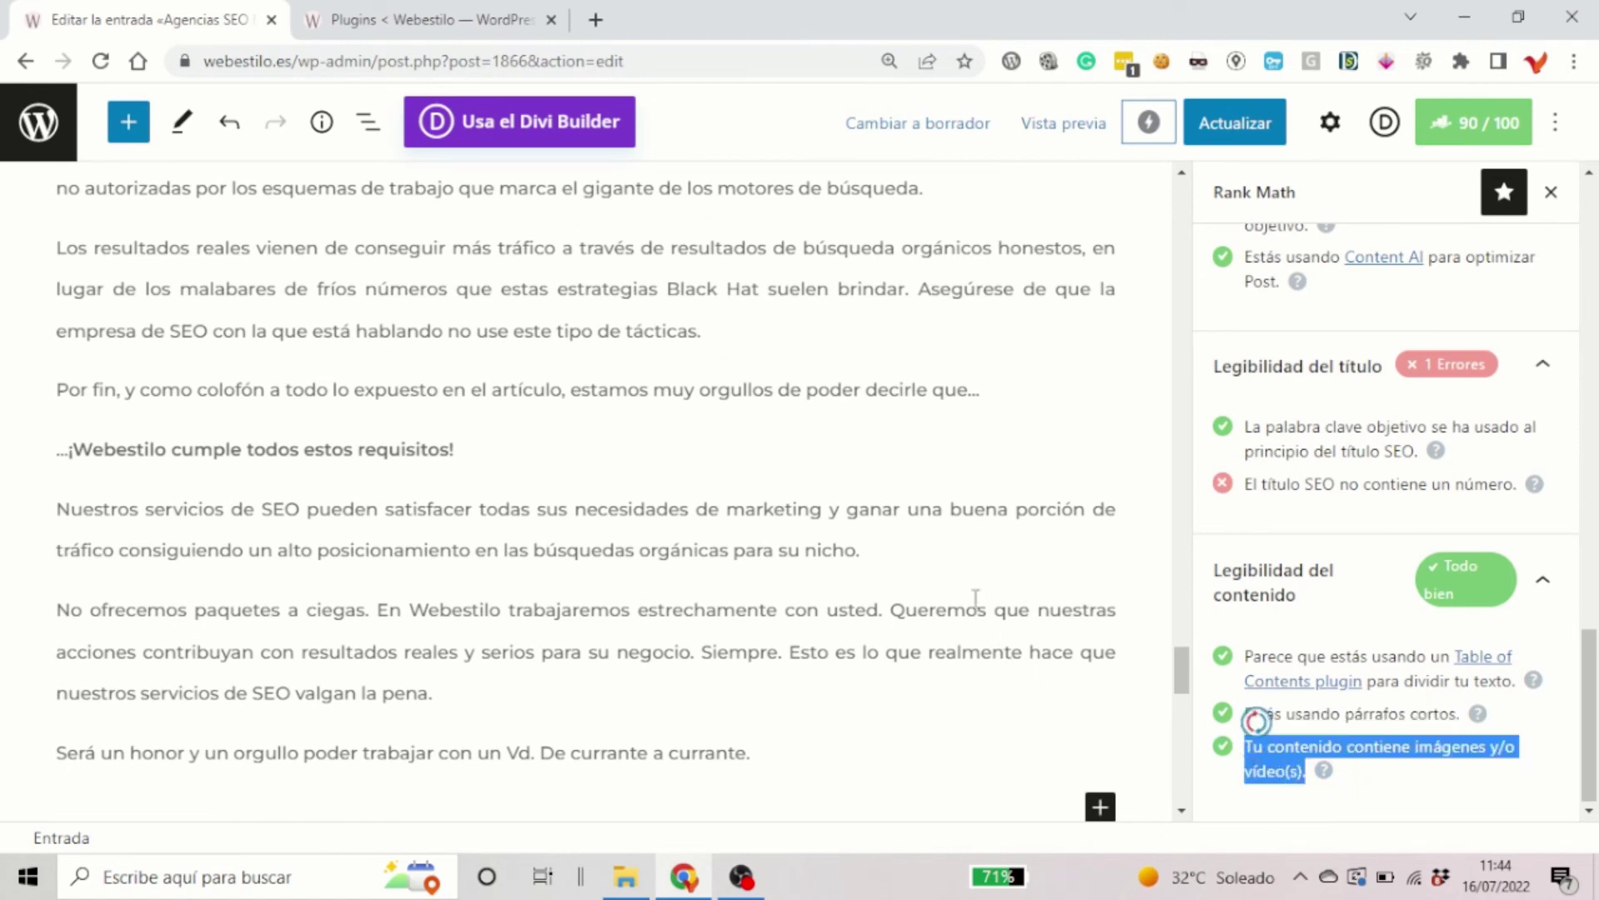
scroll(964, 583, "up", 4)
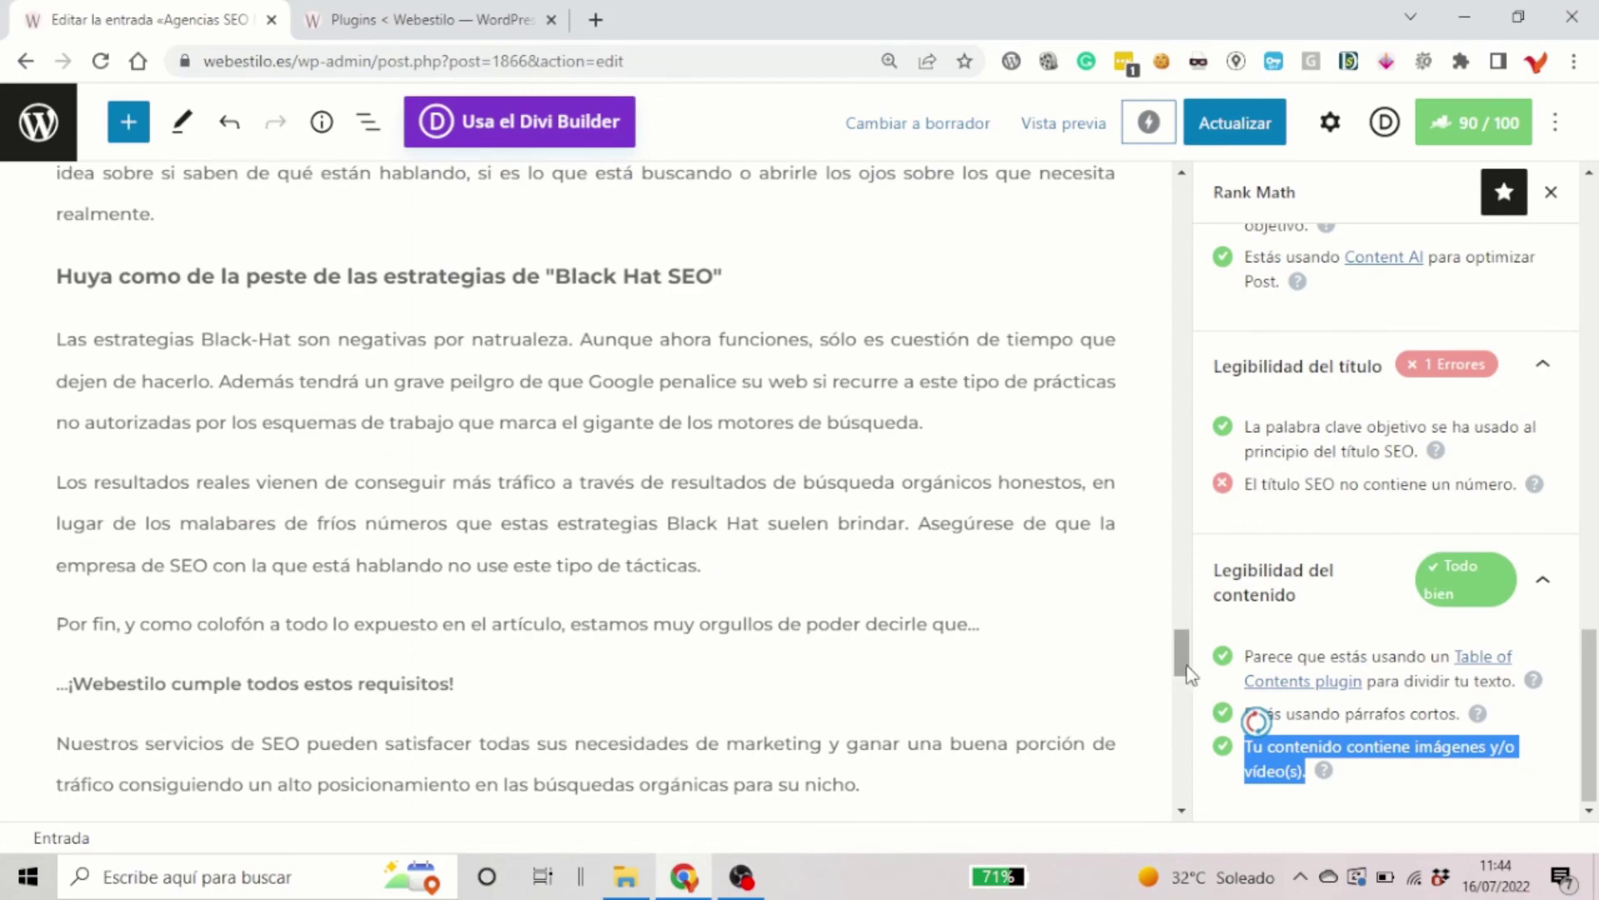
left_click_drag(1181, 658, 1182, 208)
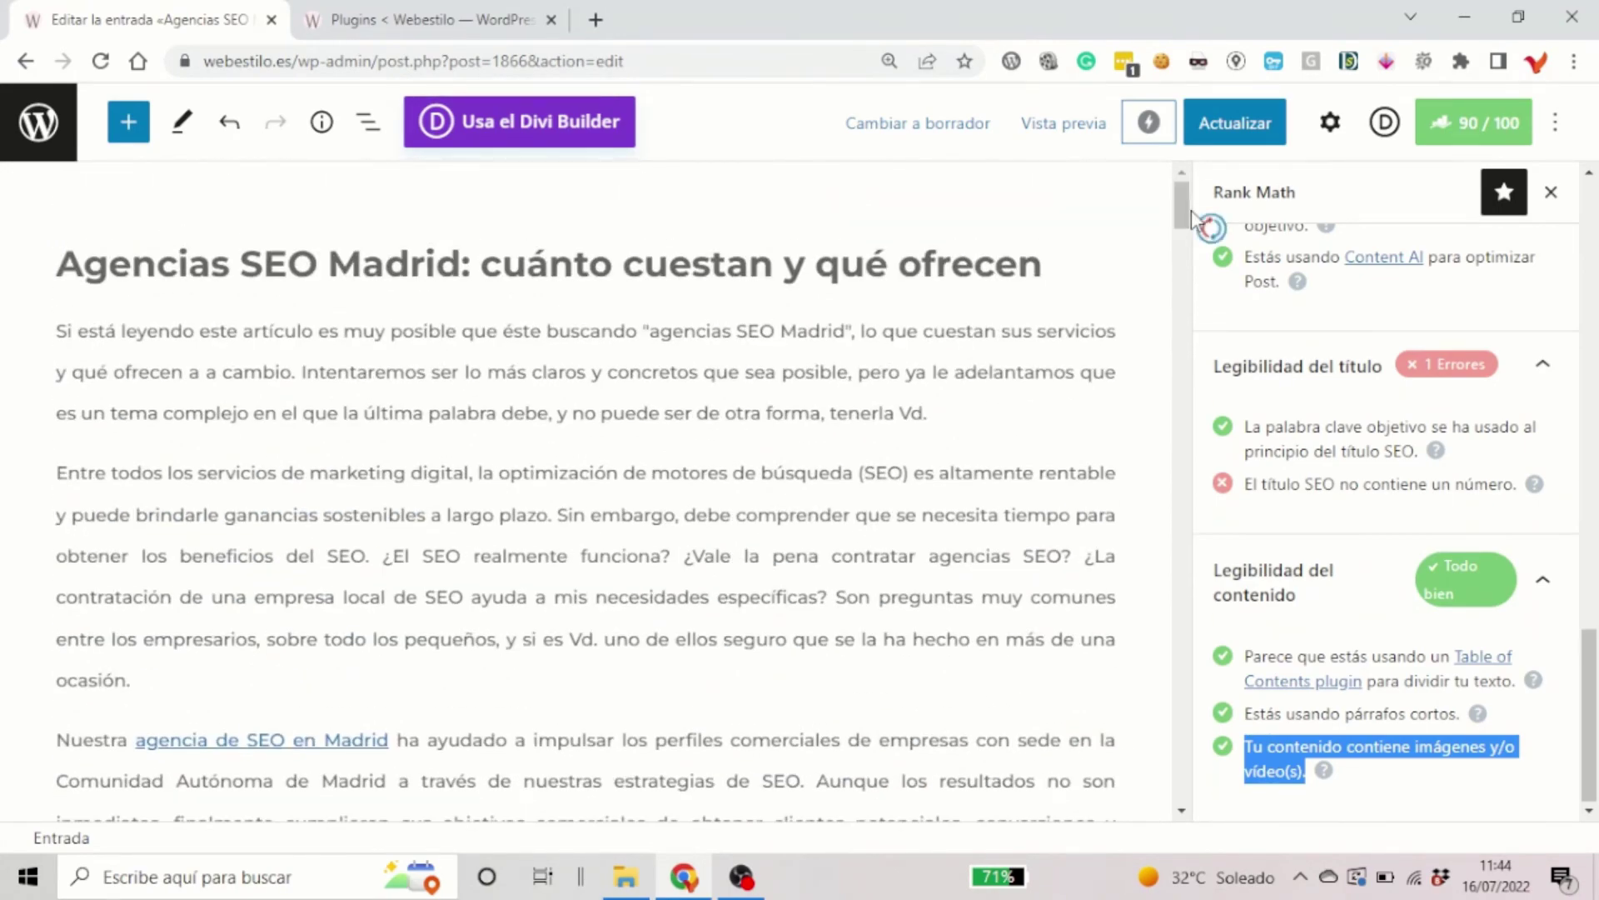